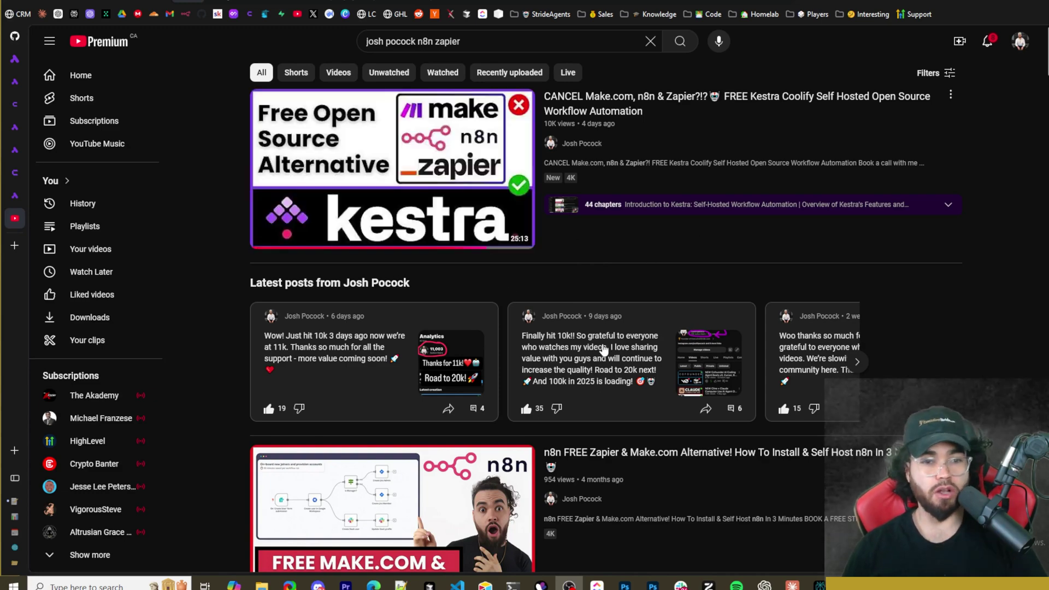
Skim the n8n/Zapier YouTube search results, then switch to the Activepieces GitHub repository tab.
{"action": "scroll", "coordinate": [584, 308], "scroll_direction": "down", "scroll_amount": 3}
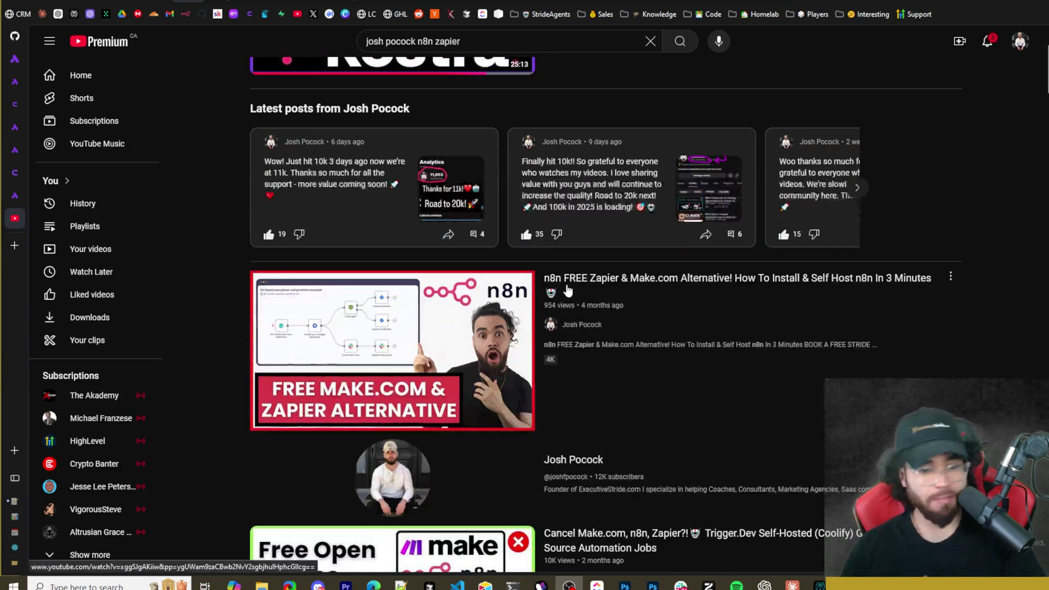
{"action": "scroll", "coordinate": [582, 328], "scroll_direction": "down", "scroll_amount": 4}
{"action": "scroll", "coordinate": [584, 343], "scroll_direction": "down", "scroll_amount": 6}
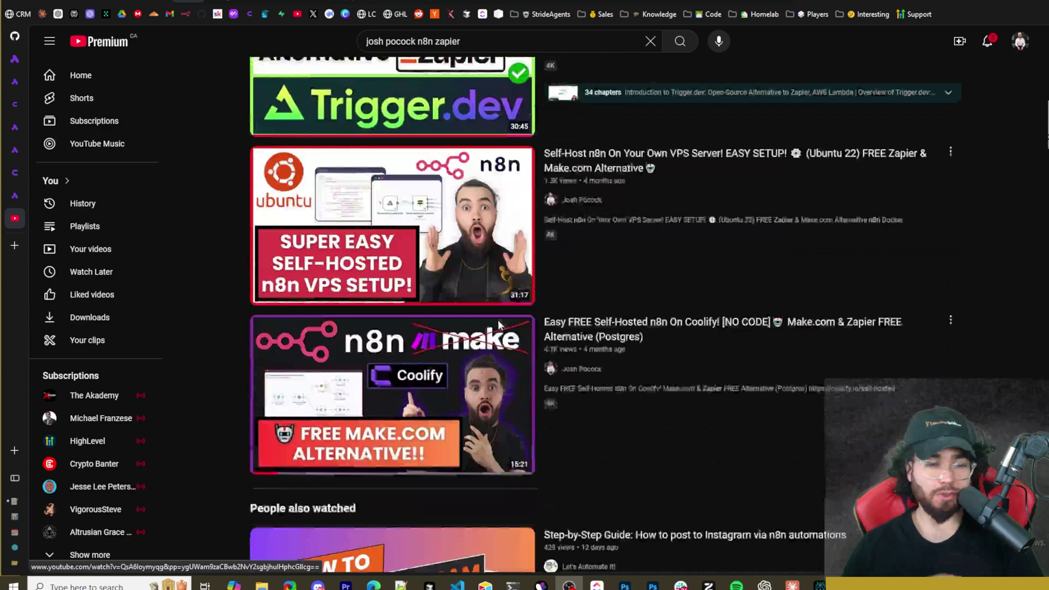
{"action": "scroll", "coordinate": [504, 313], "scroll_direction": "up", "scroll_amount": 1}
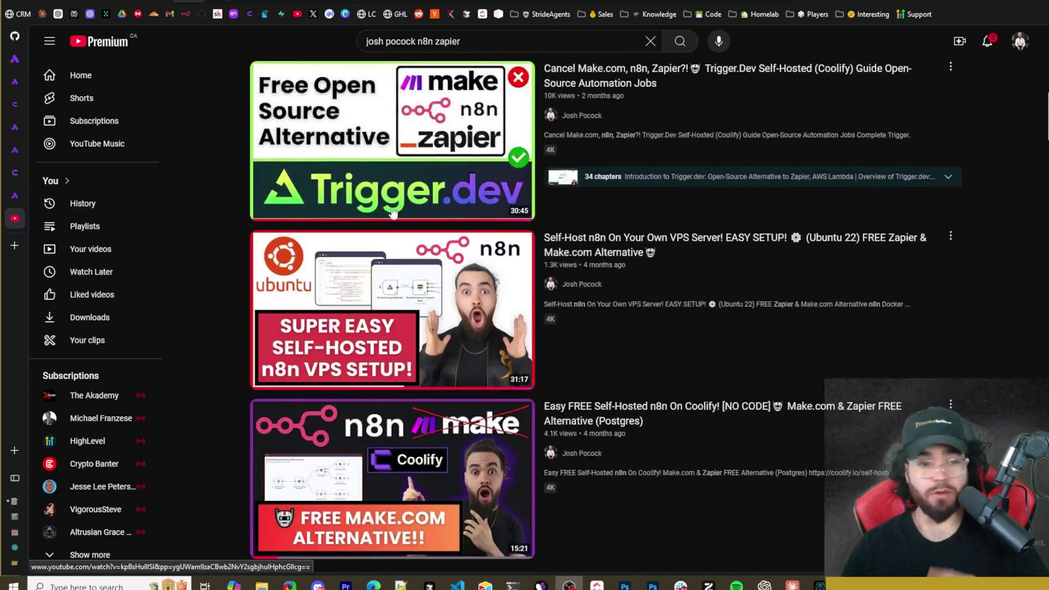
{"action": "scroll", "coordinate": [504, 314], "scroll_direction": "down", "scroll_amount": 2}
{"action": "scroll", "coordinate": [573, 303], "scroll_direction": "up", "scroll_amount": 5}
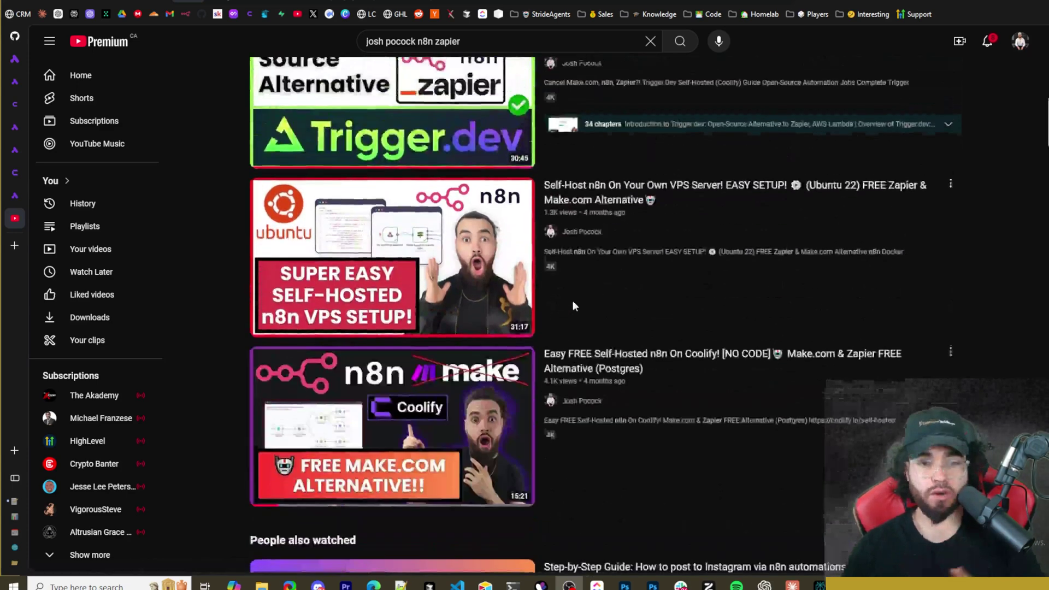
{"action": "scroll", "coordinate": [574, 306], "scroll_direction": "up", "scroll_amount": 1}
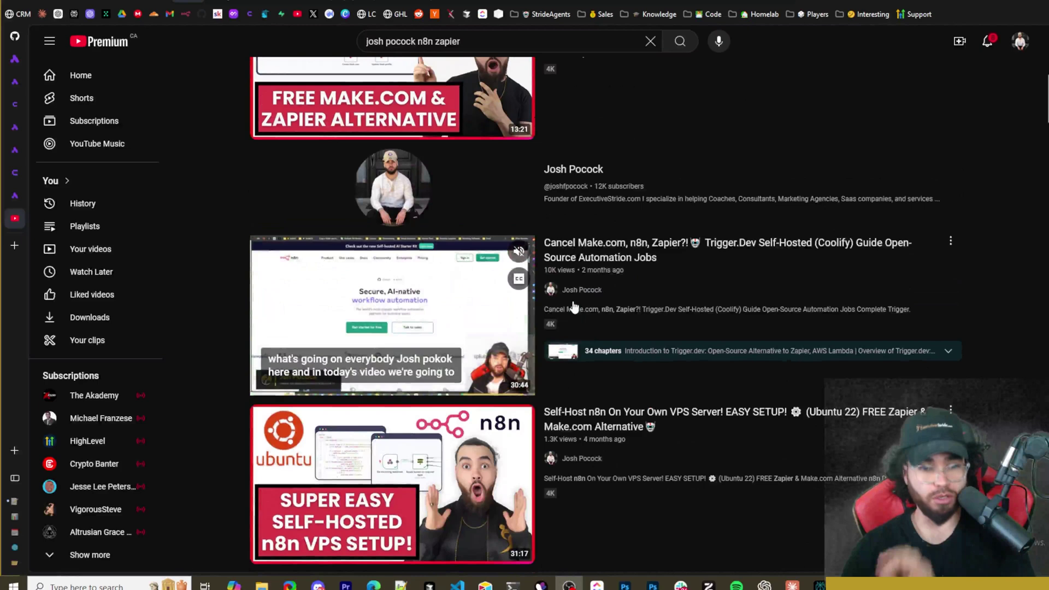
{"action": "key", "text": "ctrl+shift+Tab"}
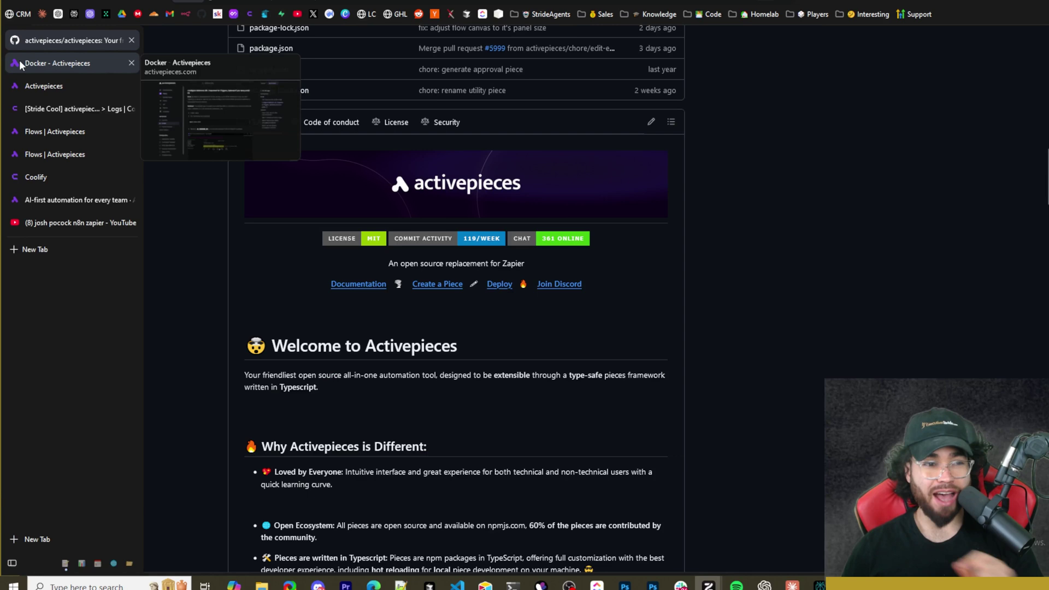
View the Docker – Activepieces docs tab, then the n8n 'Powerful Workflow Automation' homepage tab.
{"action": "left_click", "coordinate": [19, 60]}
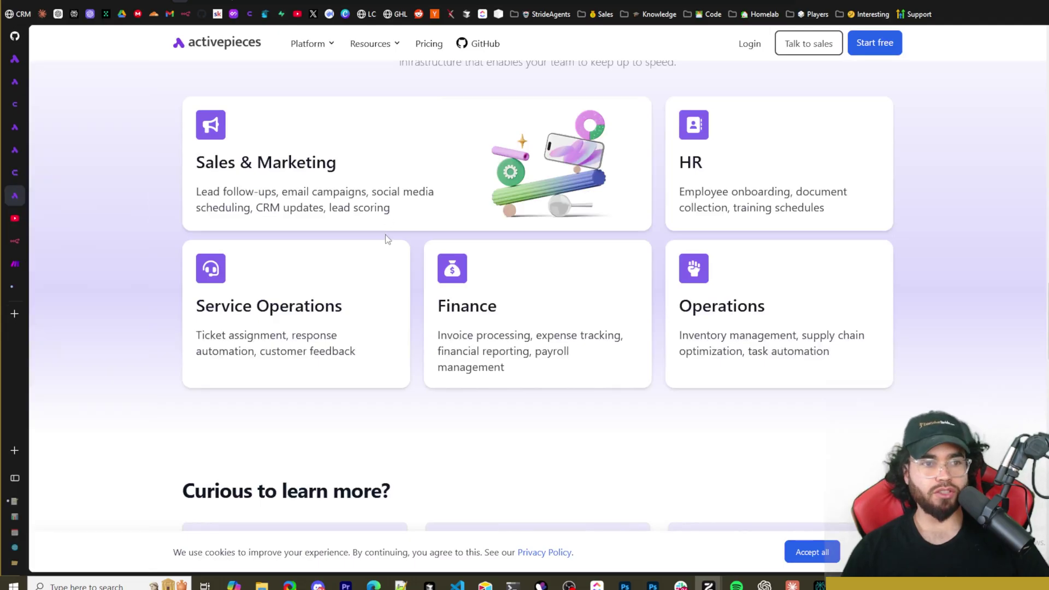
{"action": "left_click", "coordinate": [24, 245]}
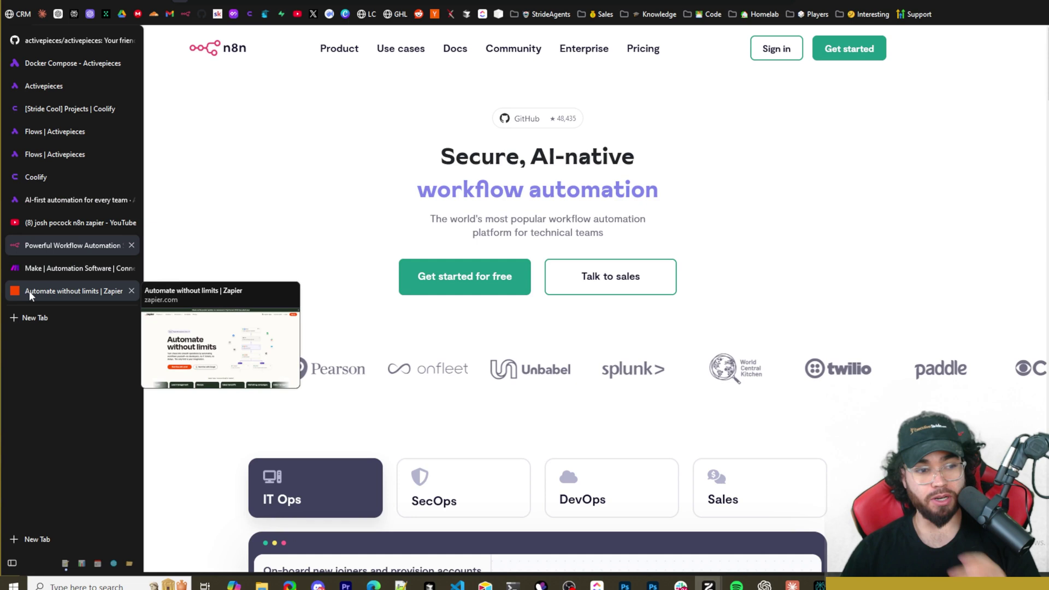
Close the Zapier and Make homepage tabs.
{"action": "left_click", "coordinate": [29, 290]}
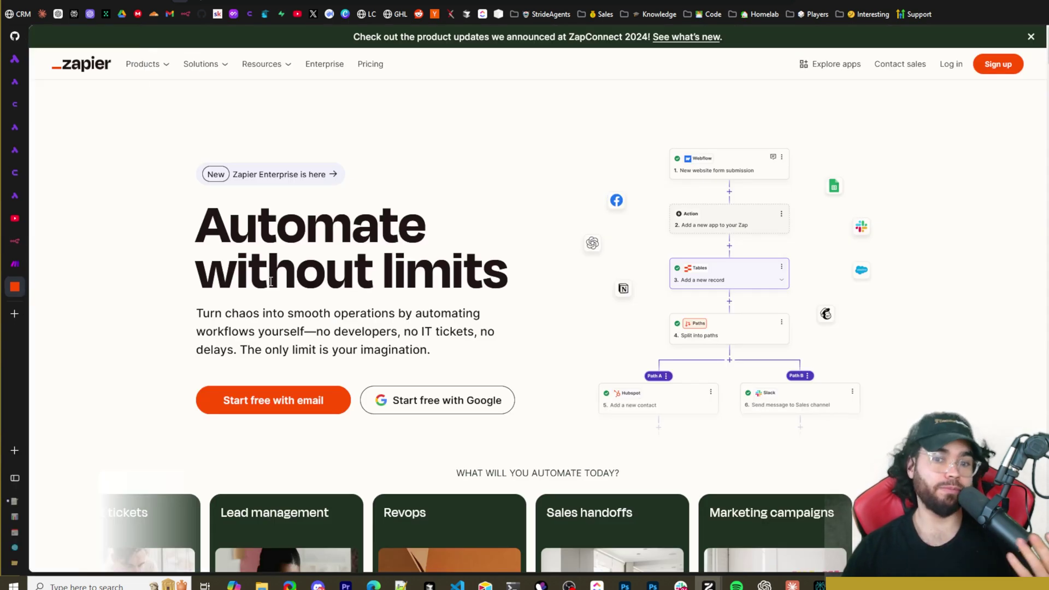
{"action": "mouse_move", "coordinate": [22, 293]}
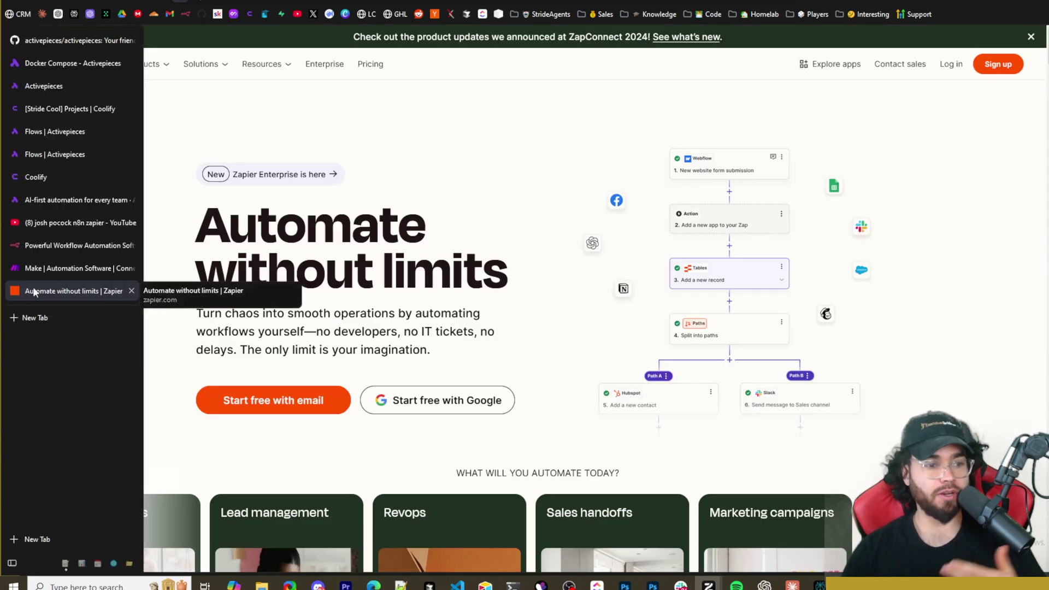
{"action": "left_click", "coordinate": [131, 292]}
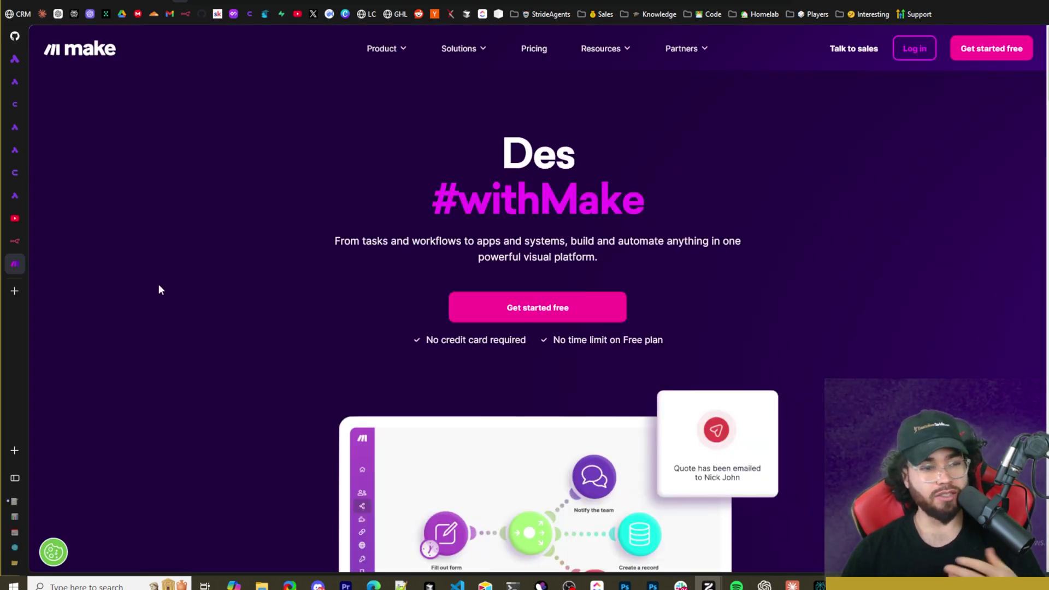
{"action": "mouse_move", "coordinate": [21, 269]}
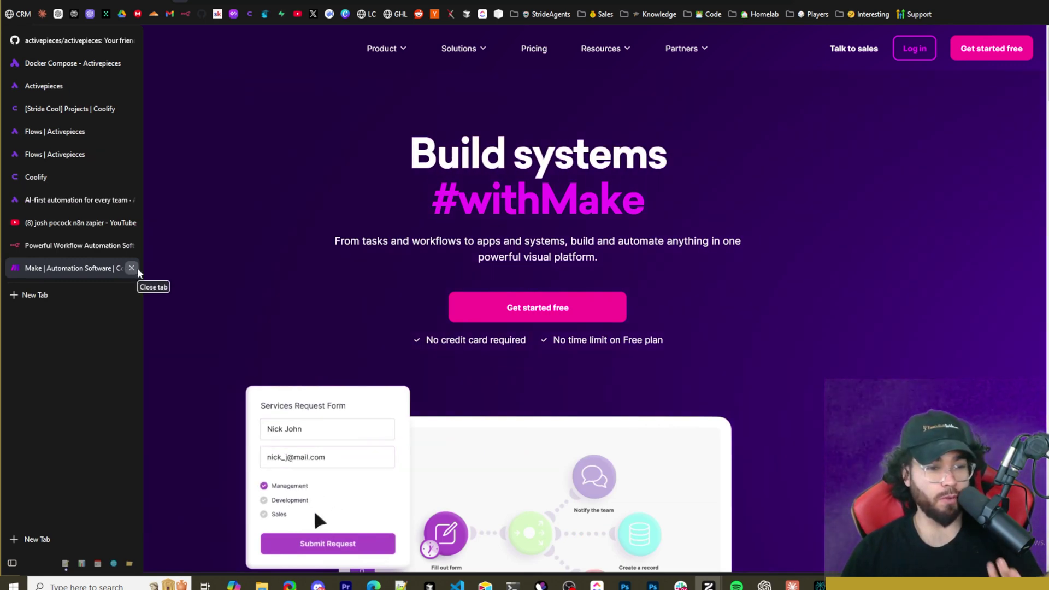
{"action": "left_click", "coordinate": [131, 268]}
Scroll through the n8n homepage, then return to the YouTube search results tab.
{"action": "scroll", "coordinate": [418, 279], "scroll_direction": "down", "scroll_amount": 12}
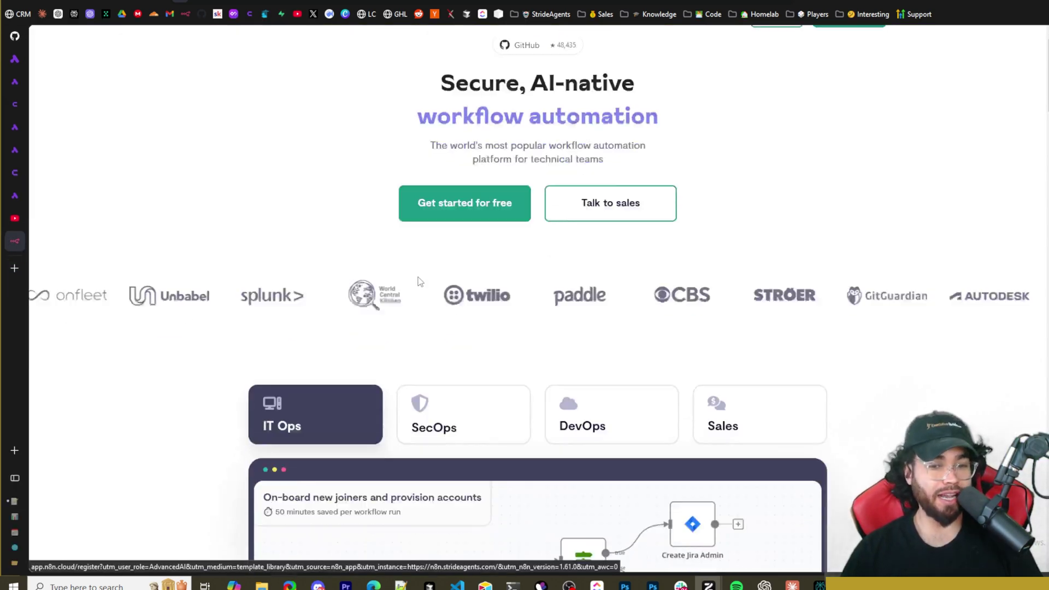
{"action": "scroll", "coordinate": [423, 284], "scroll_direction": "down", "scroll_amount": 20}
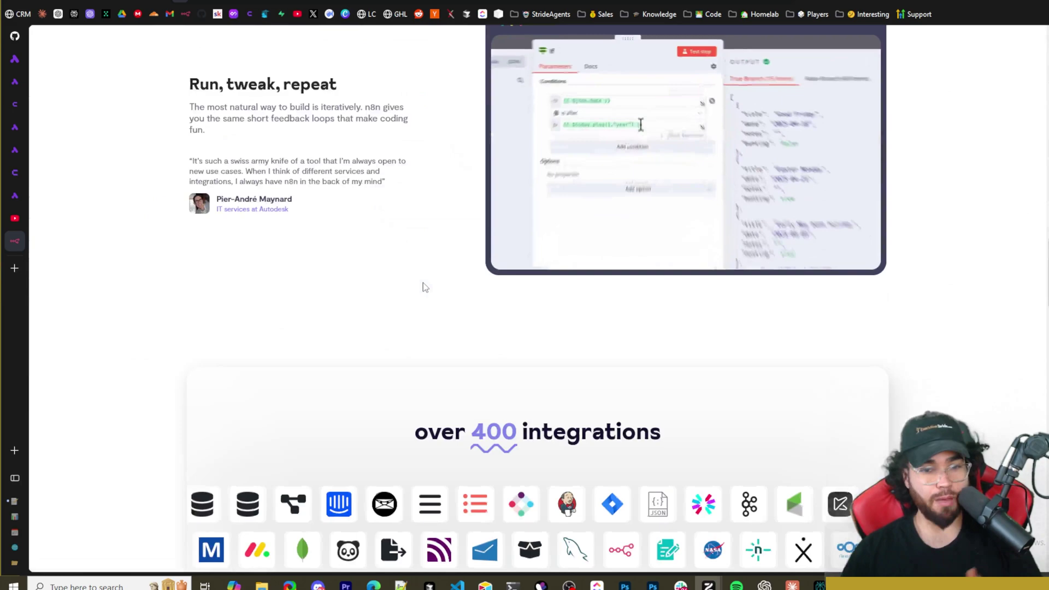
{"action": "scroll", "coordinate": [422, 292], "scroll_direction": "down", "scroll_amount": 10}
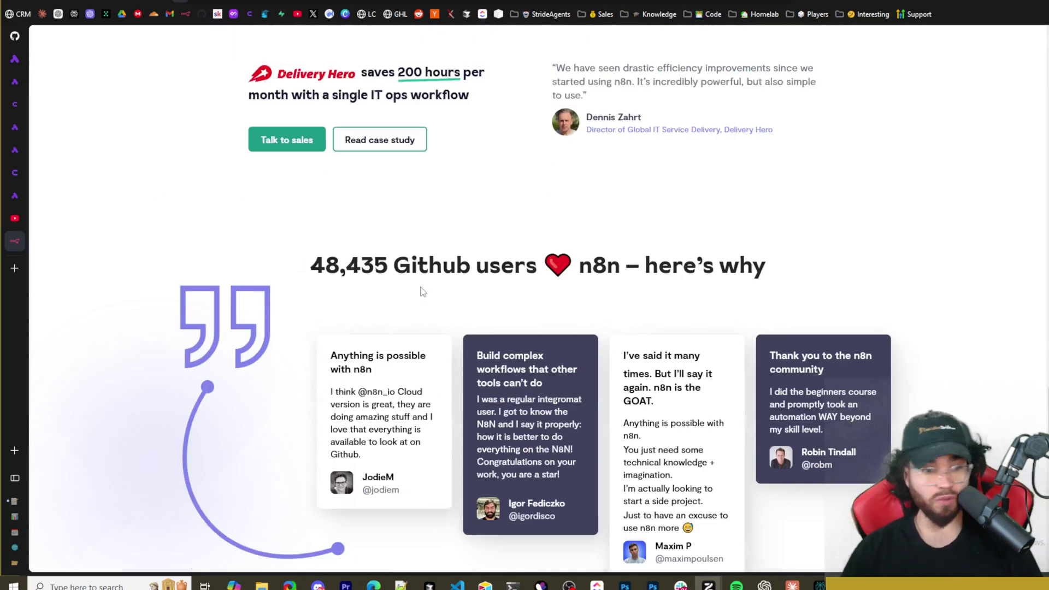
{"action": "scroll", "coordinate": [333, 293], "scroll_direction": "up", "scroll_amount": 20}
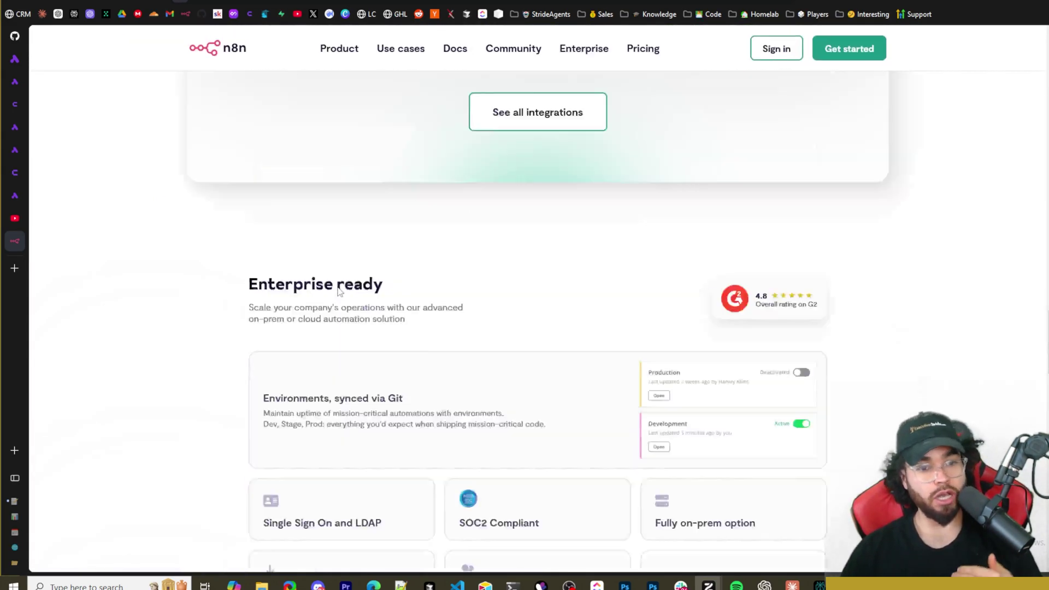
{"action": "scroll", "coordinate": [324, 294], "scroll_direction": "up", "scroll_amount": 12}
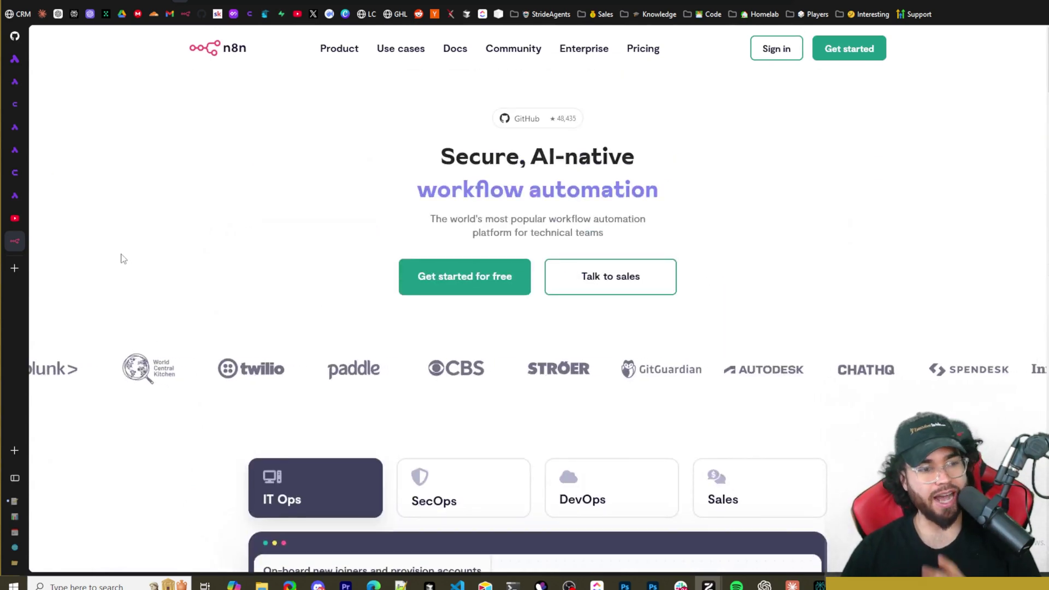
{"action": "mouse_move", "coordinate": [18, 226]}
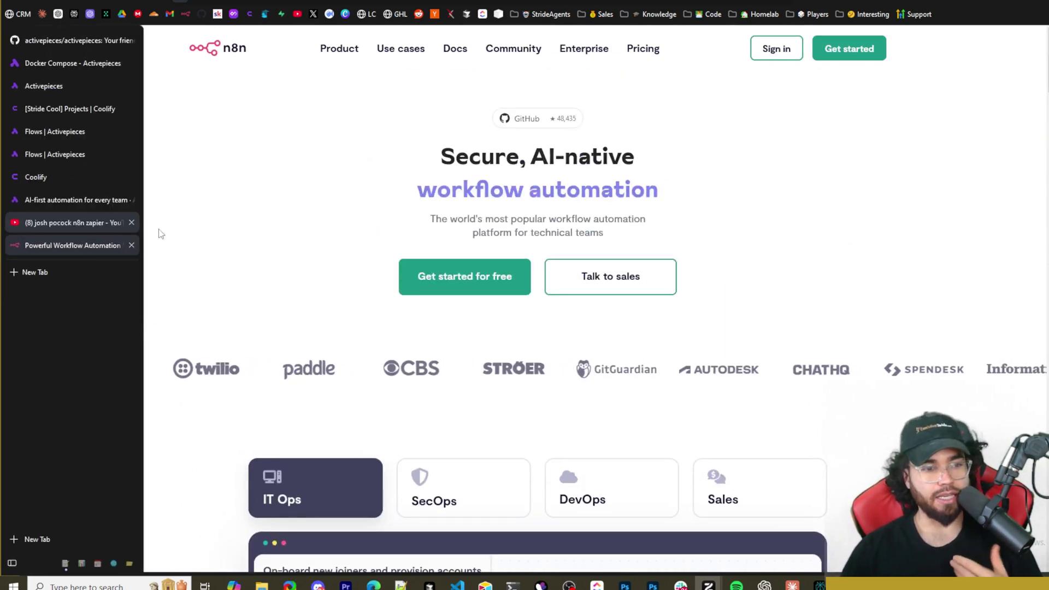
{"action": "key", "text": "ctrl+shift+Tab"}
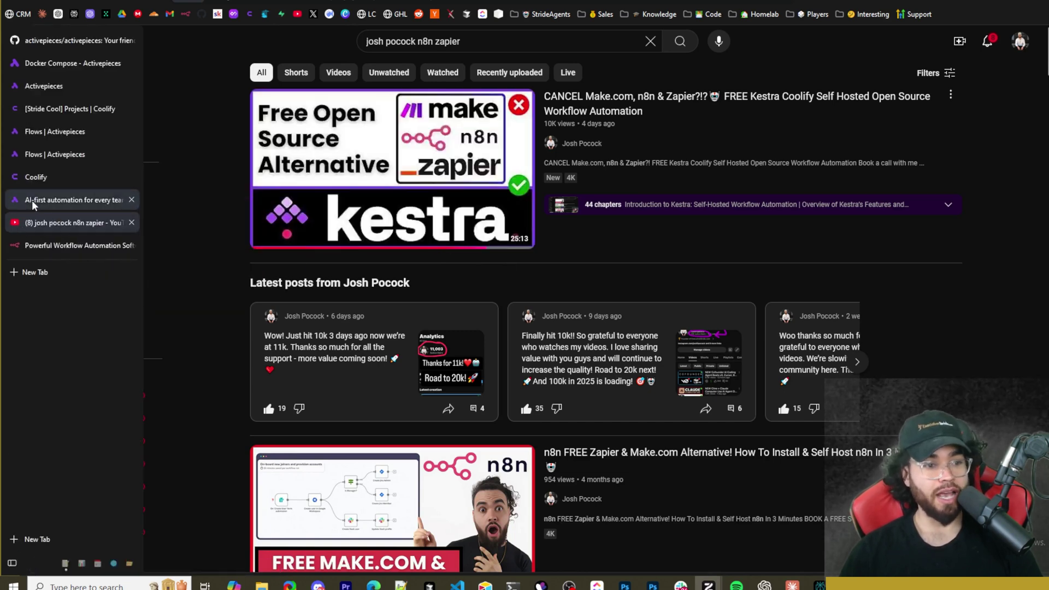
Return to the Activepieces website and view the Conditions feature demo, highlighting its heading.
{"action": "left_click", "coordinate": [32, 200]}
{"action": "scroll", "coordinate": [344, 205], "scroll_direction": "up", "scroll_amount": 15}
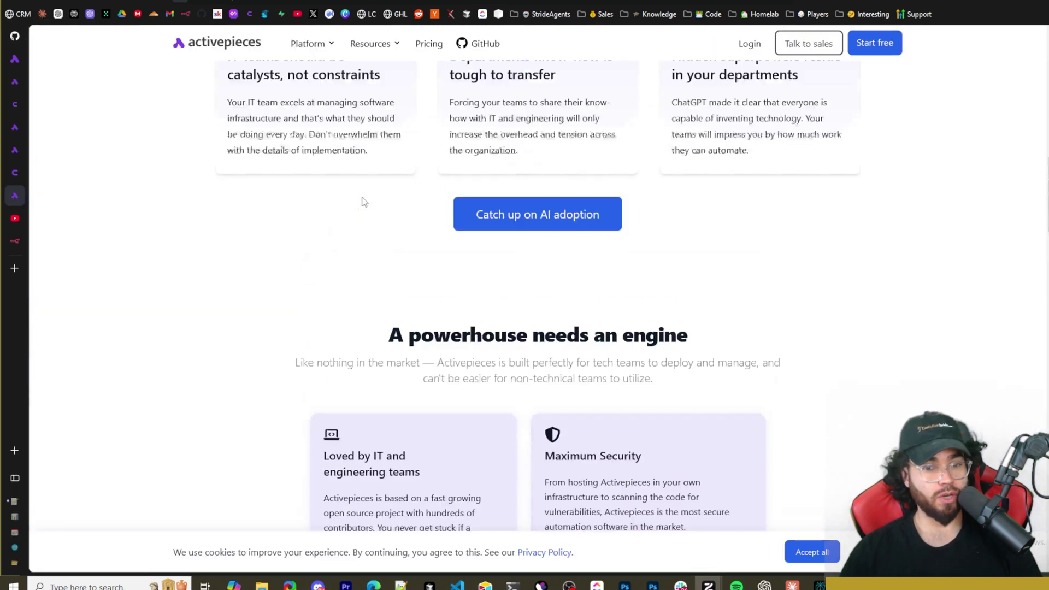
{"action": "scroll", "coordinate": [364, 202], "scroll_direction": "up", "scroll_amount": 10}
{"action": "scroll", "coordinate": [547, 229], "scroll_direction": "down", "scroll_amount": 15}
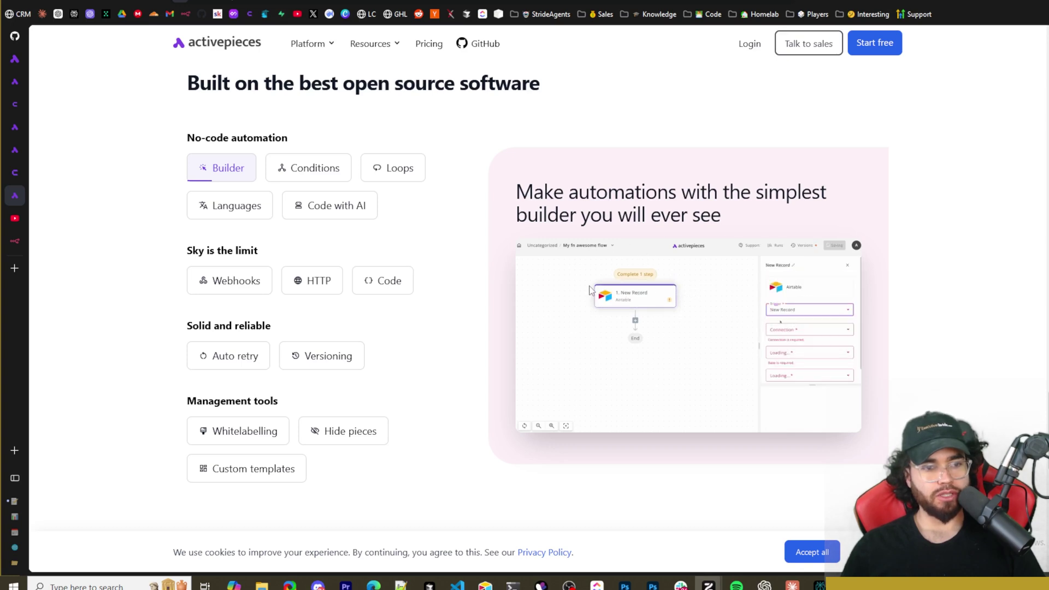
{"action": "left_click", "coordinate": [319, 181]}
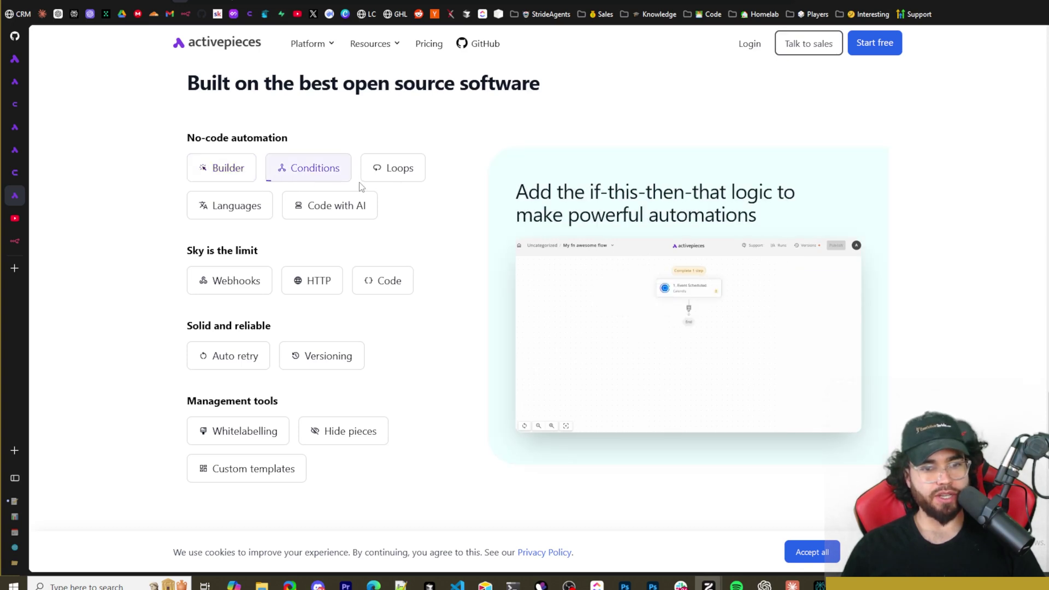
{"action": "left_click_drag", "start_coordinate": [539, 192], "coordinate": [726, 215]}
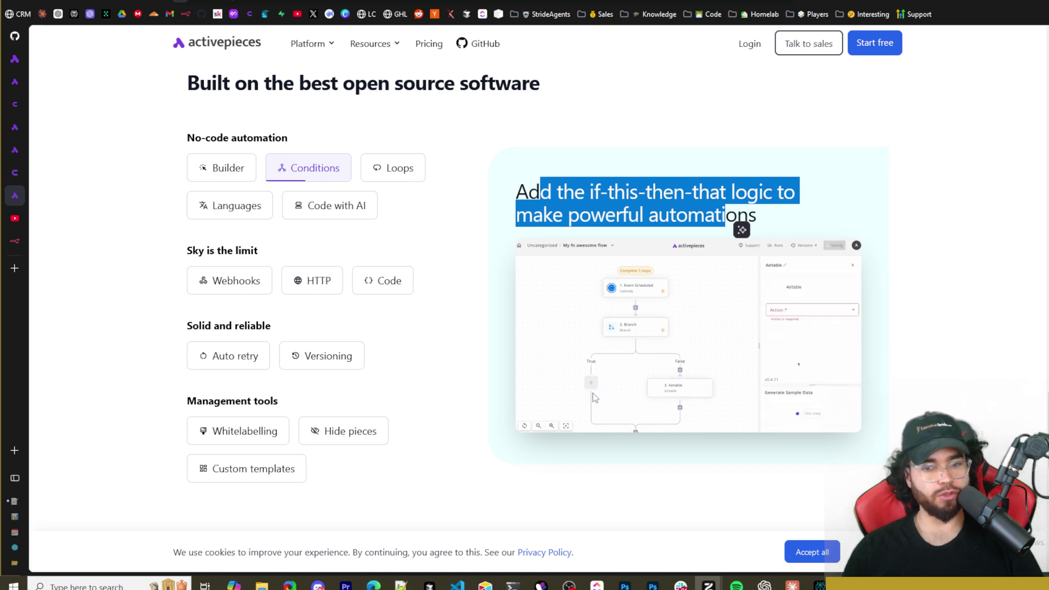
View the Loops, Languages, Code with AI, Webhooks, HTTP and Code feature demos.
{"action": "left_click", "coordinate": [400, 172]}
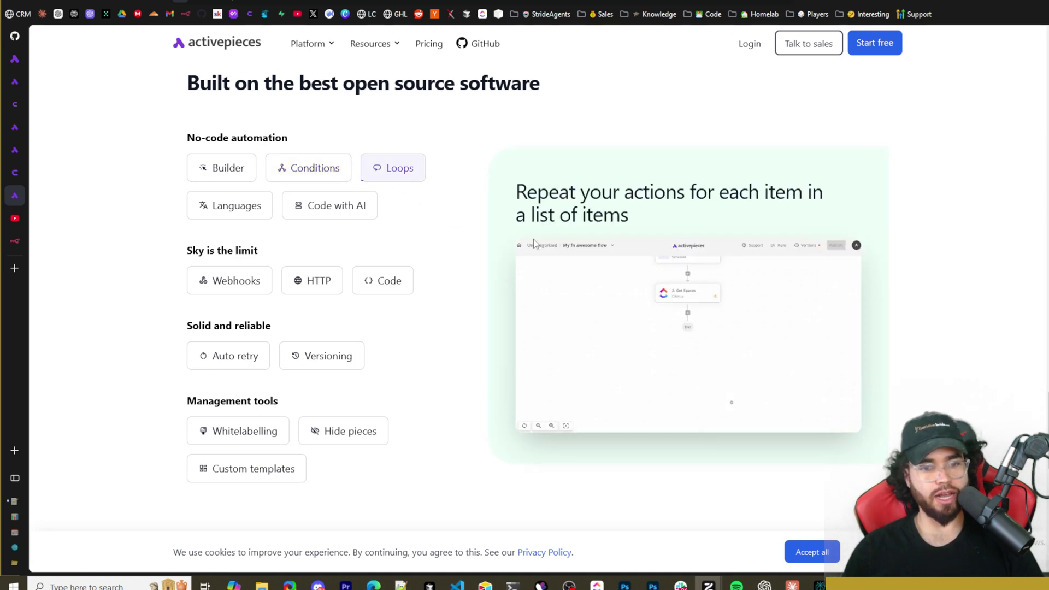
{"action": "left_click", "coordinate": [256, 210]}
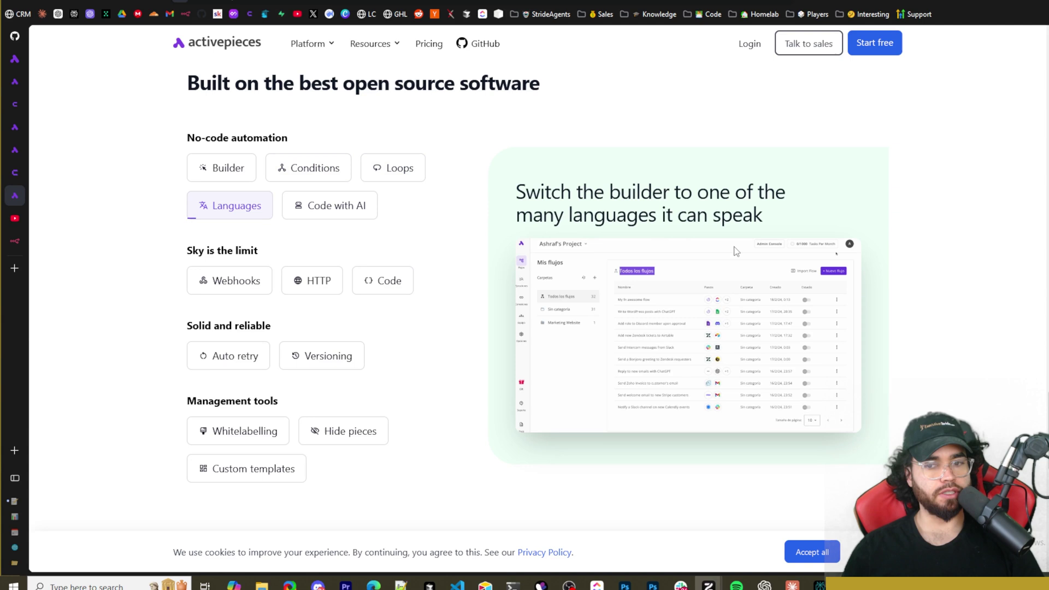
{"action": "left_click", "coordinate": [355, 215]}
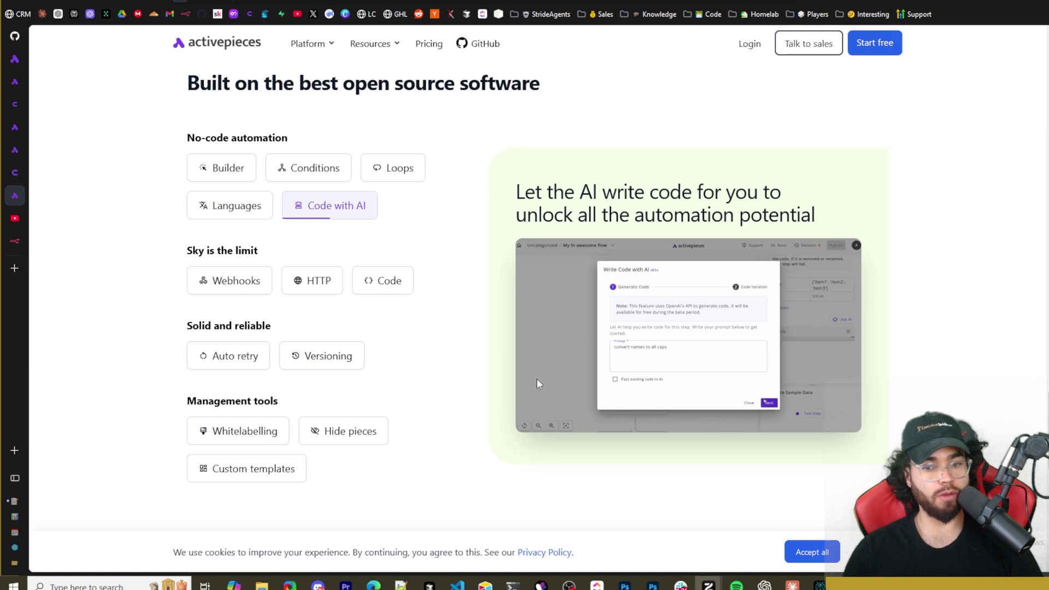
{"action": "left_click", "coordinate": [232, 289]}
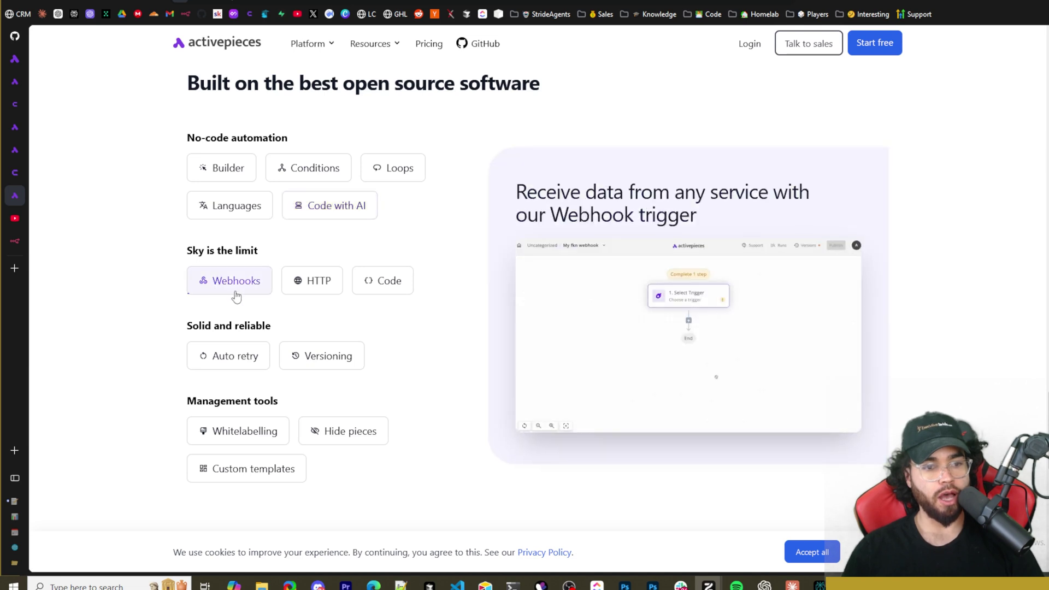
{"action": "left_click", "coordinate": [314, 283]}
{"action": "left_click", "coordinate": [398, 293]}
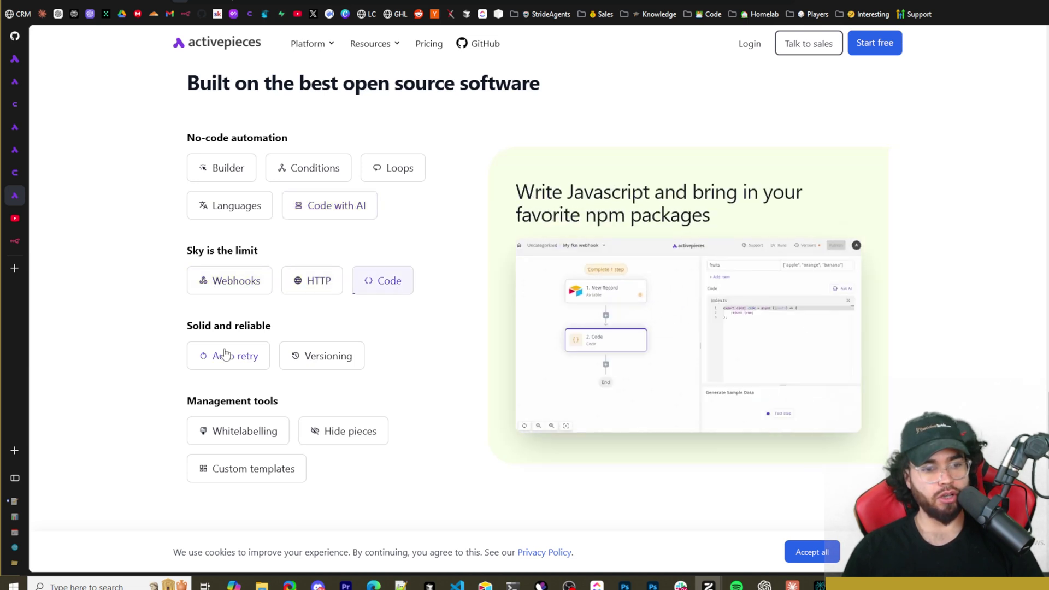
View the Auto retry, Versioning, Whitelabelling and Custom templates demos, then scroll back to the top.
{"action": "left_click", "coordinate": [224, 354]}
{"action": "left_click", "coordinate": [322, 366]}
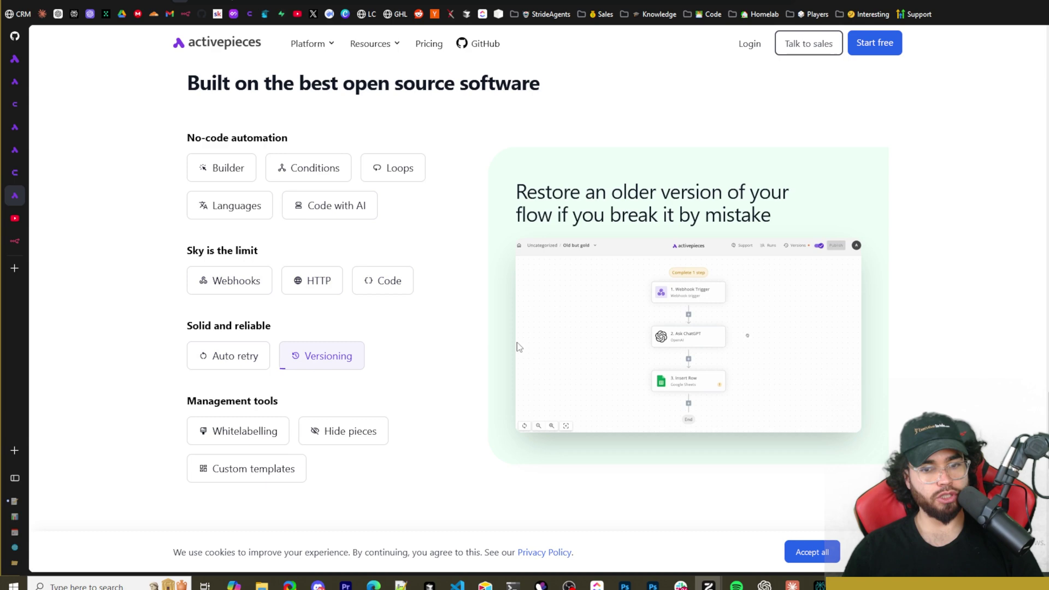
{"action": "left_click", "coordinate": [239, 437]}
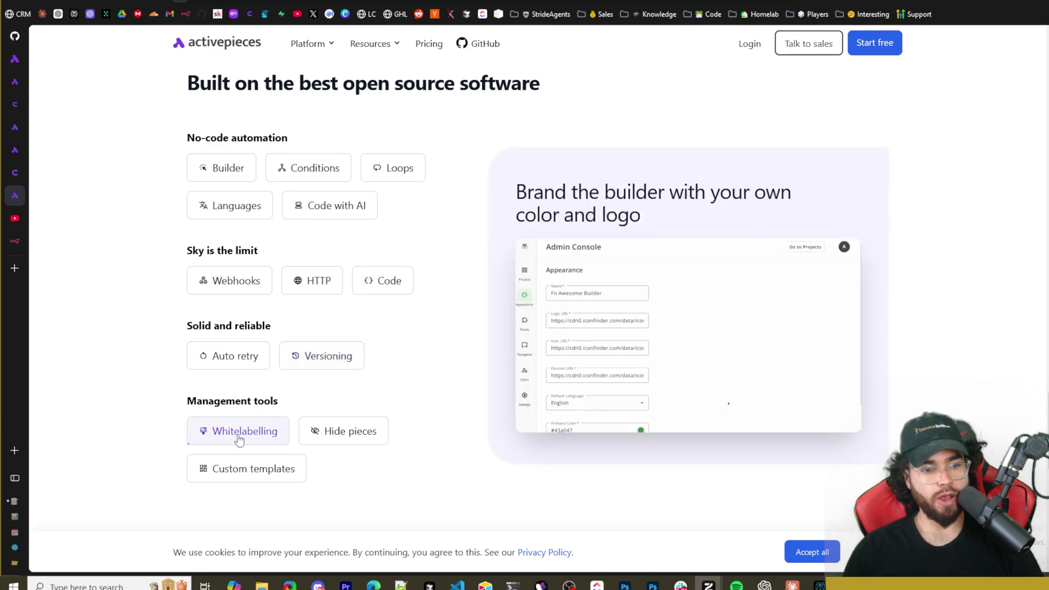
{"action": "left_click", "coordinate": [348, 440]}
{"action": "left_click", "coordinate": [250, 470]}
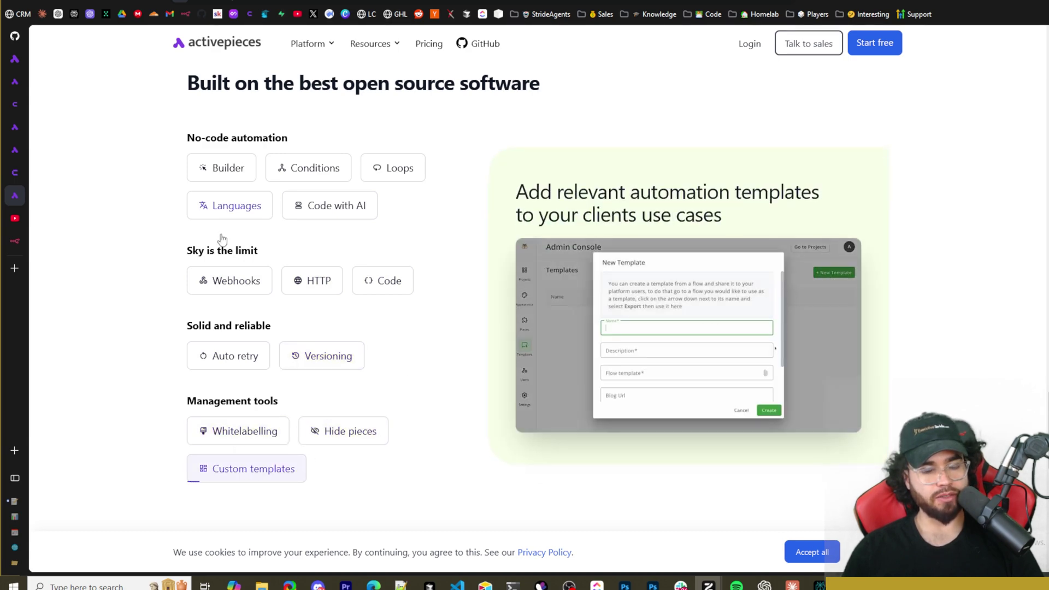
{"action": "scroll", "coordinate": [229, 246], "scroll_direction": "down", "scroll_amount": 10}
{"action": "scroll", "coordinate": [360, 314], "scroll_direction": "up", "scroll_amount": 4}
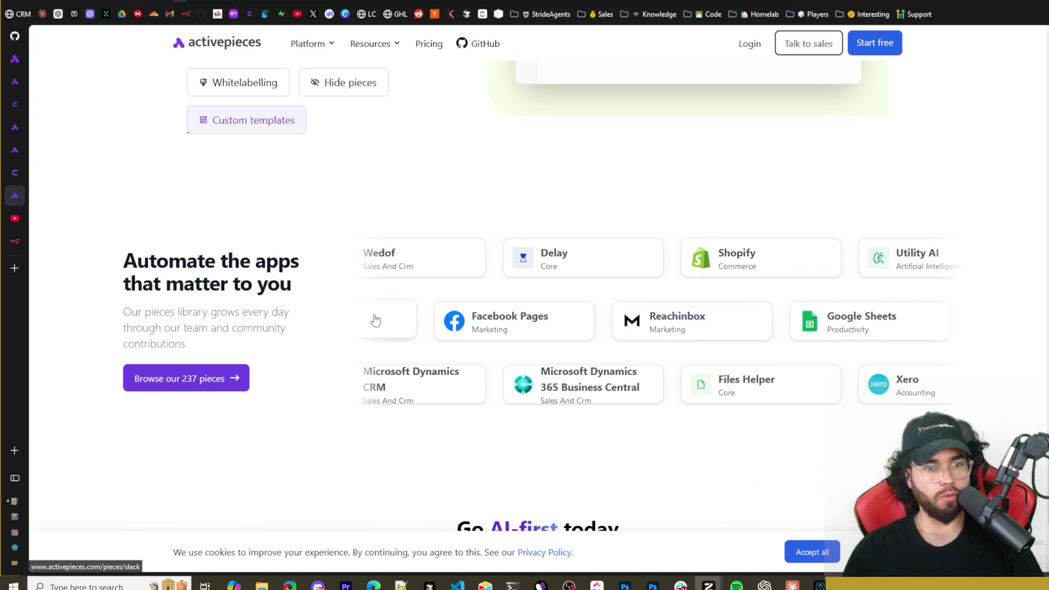
{"action": "scroll", "coordinate": [375, 323], "scroll_direction": "down", "scroll_amount": 5}
{"action": "scroll", "coordinate": [328, 328], "scroll_direction": "up", "scroll_amount": 3}
{"action": "scroll", "coordinate": [251, 324], "scroll_direction": "up", "scroll_amount": 10}
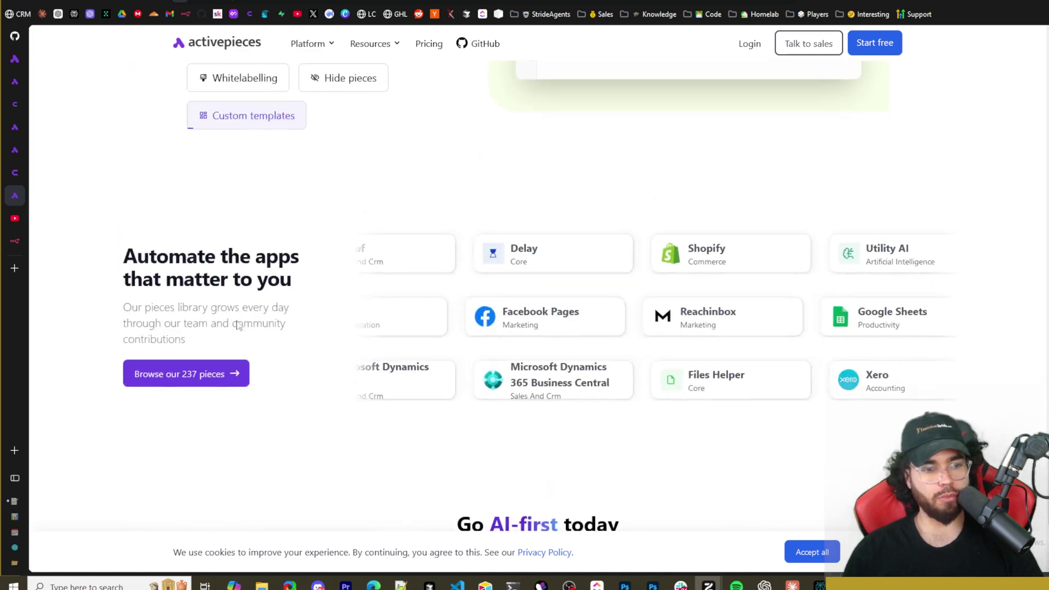
{"action": "scroll", "coordinate": [251, 324], "scroll_direction": "down", "scroll_amount": 2}
{"action": "scroll", "coordinate": [452, 251], "scroll_direction": "up", "scroll_amount": 3}
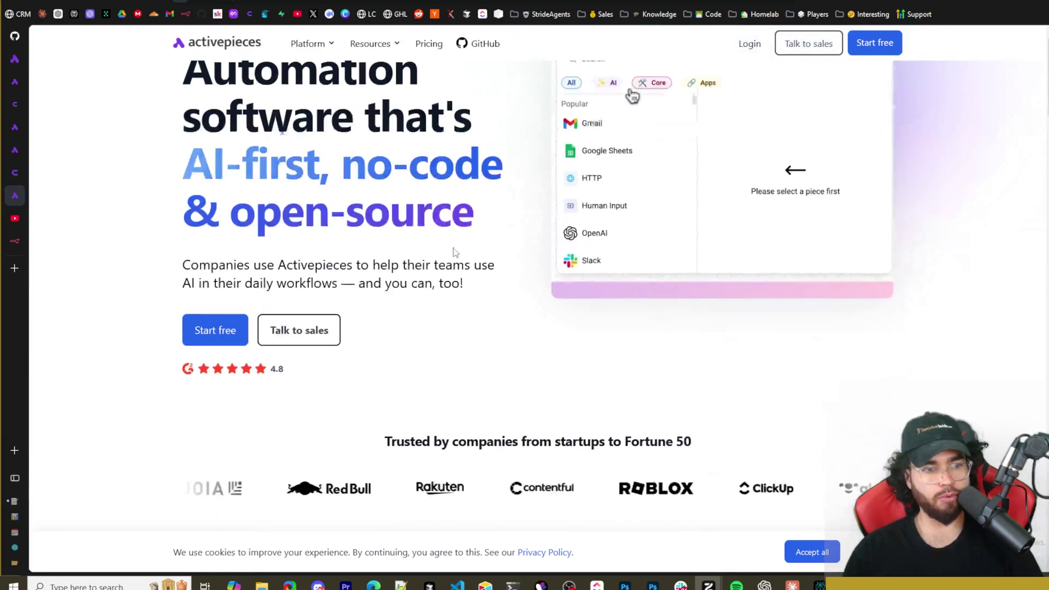
Close the Activepieces homepage tab and skim the activepieces GitHub repository files.
{"action": "mouse_move", "coordinate": [38, 150]}
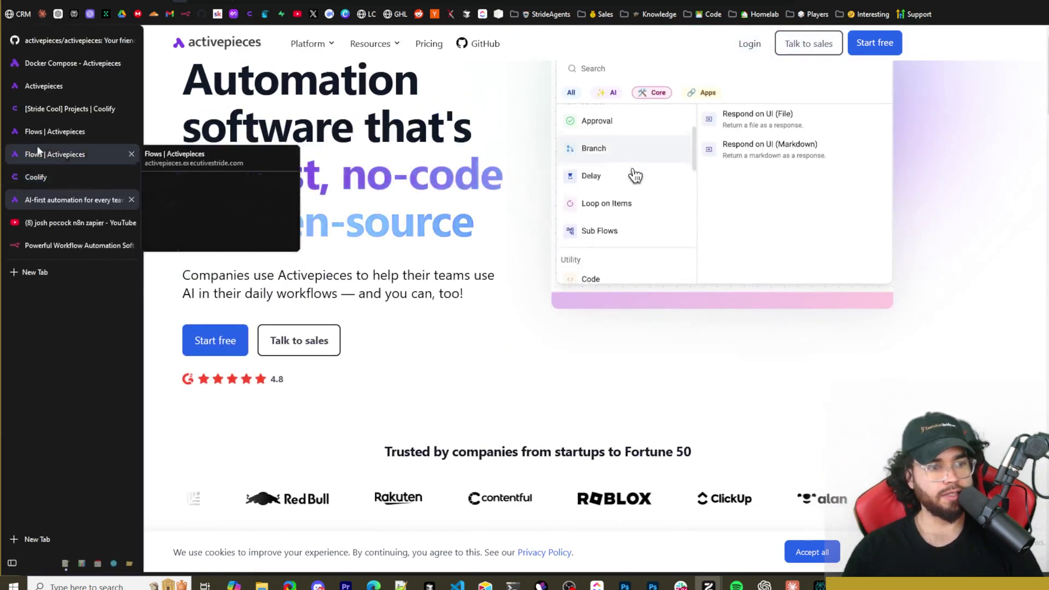
{"action": "left_click", "coordinate": [131, 199]}
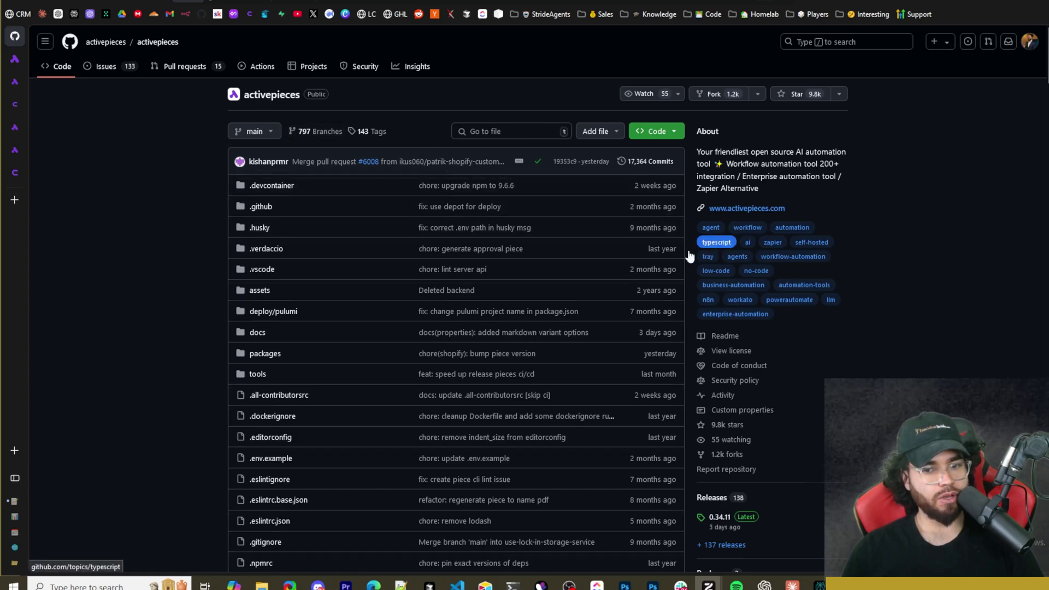
{"action": "scroll", "coordinate": [690, 256], "scroll_direction": "down", "scroll_amount": 13}
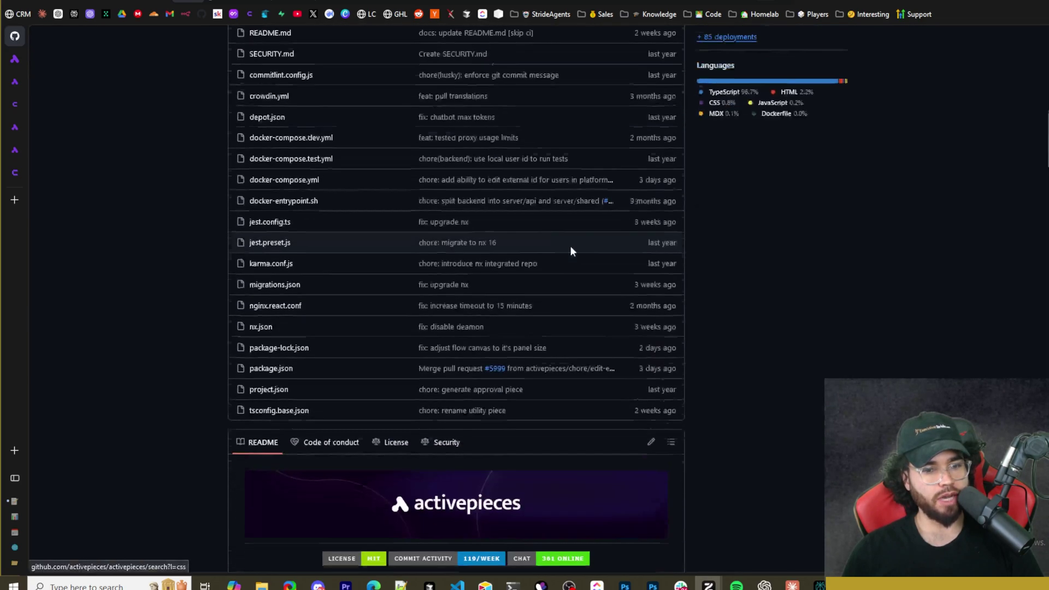
{"action": "scroll", "coordinate": [571, 250], "scroll_direction": "down", "scroll_amount": 11}
{"action": "scroll", "coordinate": [448, 234], "scroll_direction": "up", "scroll_amount": 8}
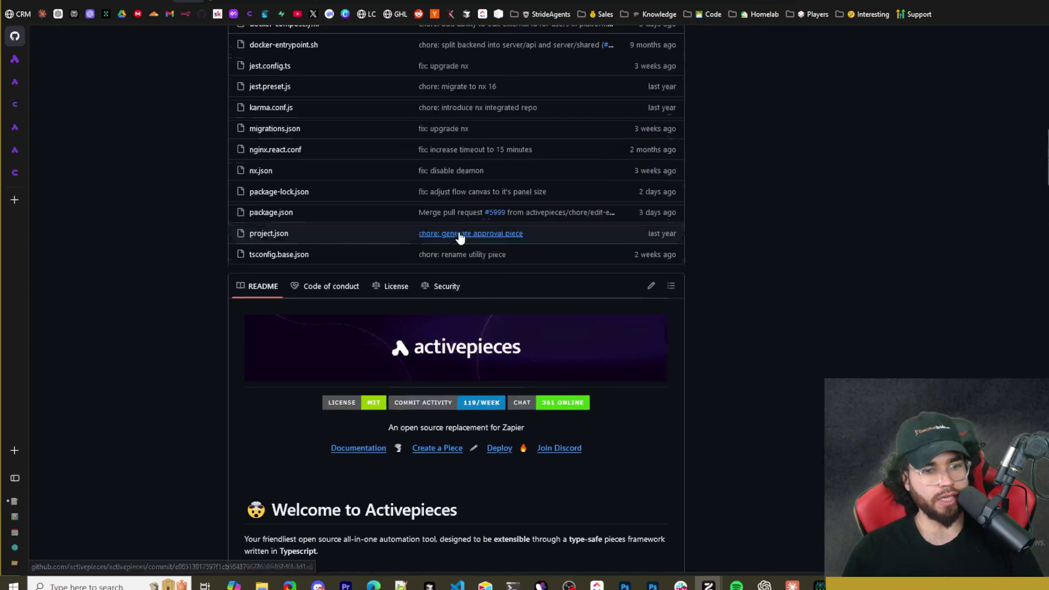
Switch to the Docker Compose - Activepieces docs tab and skim its install steps.
{"action": "left_click", "coordinate": [39, 66]}
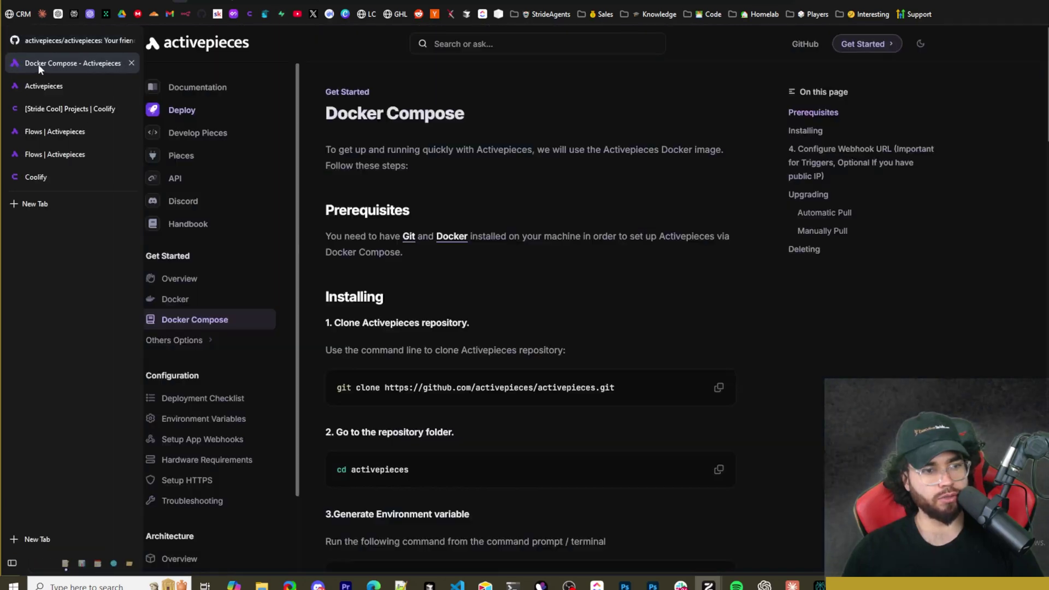
{"action": "scroll", "coordinate": [189, 225], "scroll_direction": "down", "scroll_amount": 5}
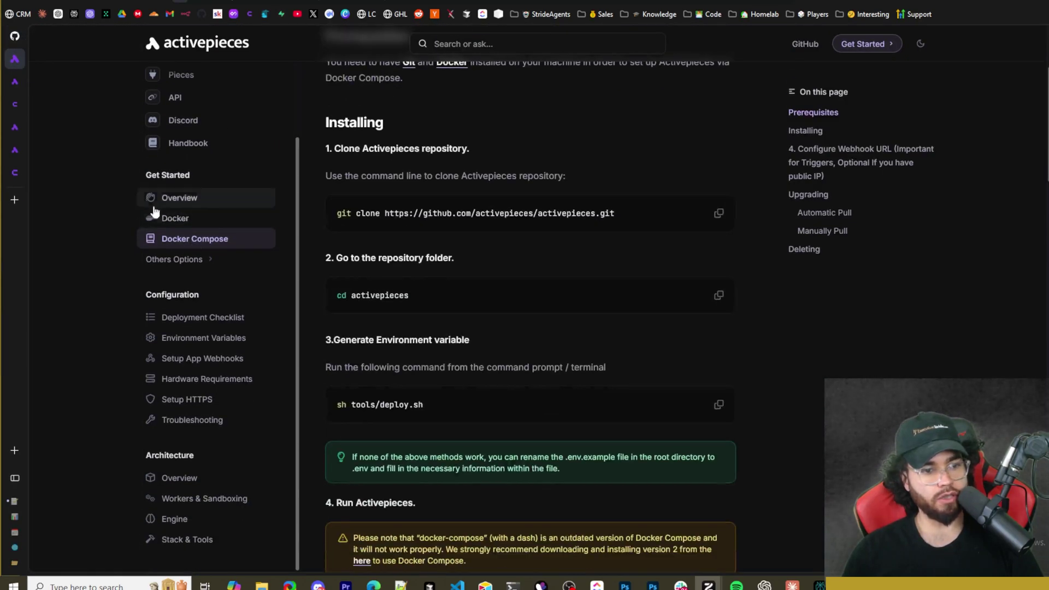
{"action": "scroll", "coordinate": [190, 290], "scroll_direction": "up", "scroll_amount": 4}
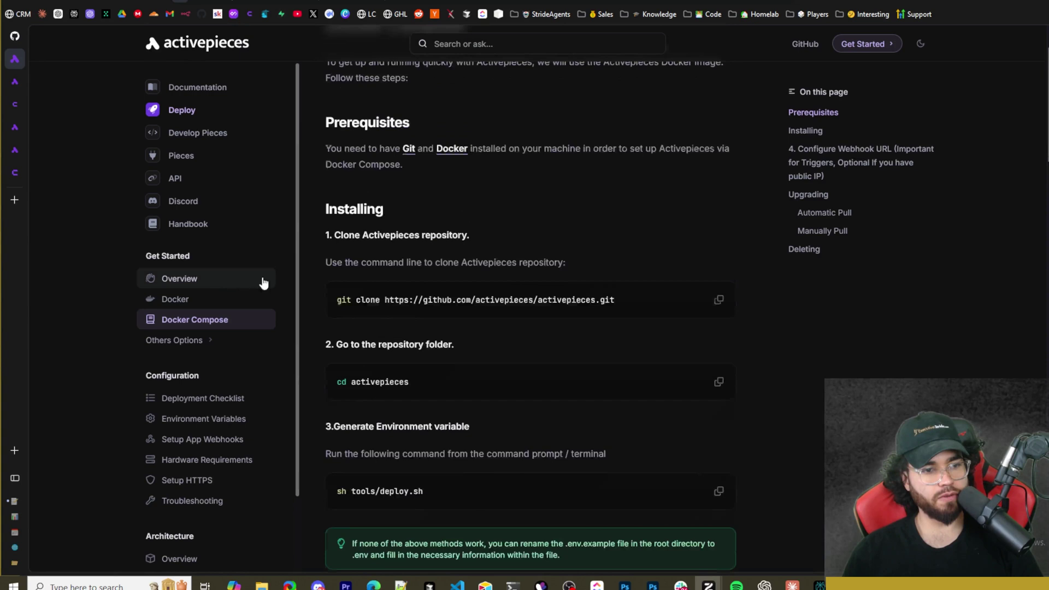
{"action": "scroll", "coordinate": [403, 292], "scroll_direction": "up", "scroll_amount": 1}
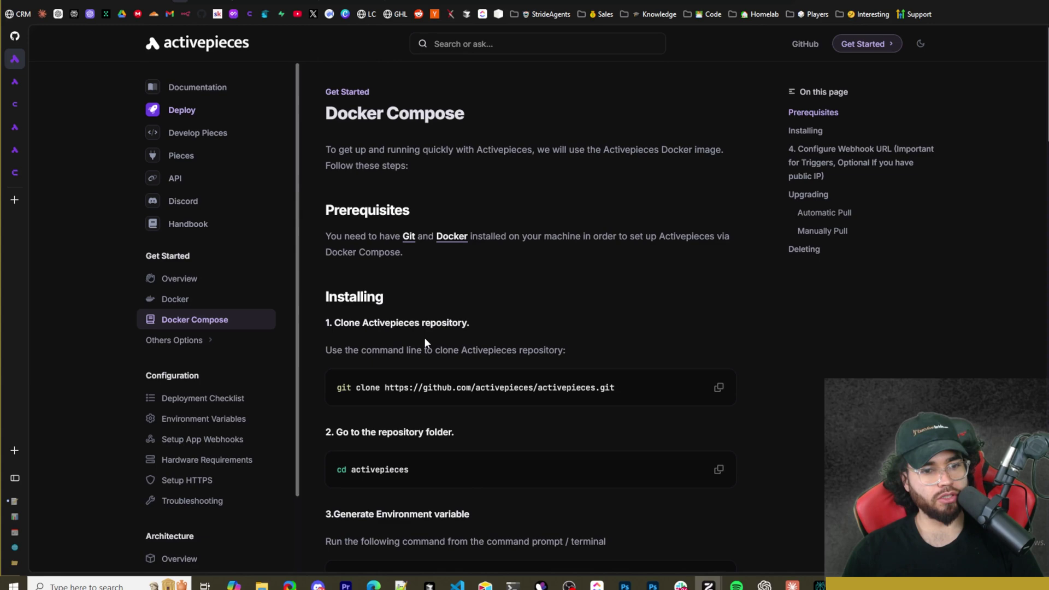
Open the single-container Docker deployment guide from Get Started in Activepieces Docs.
{"action": "left_click", "coordinate": [174, 279]}
{"action": "left_click", "coordinate": [178, 300]}
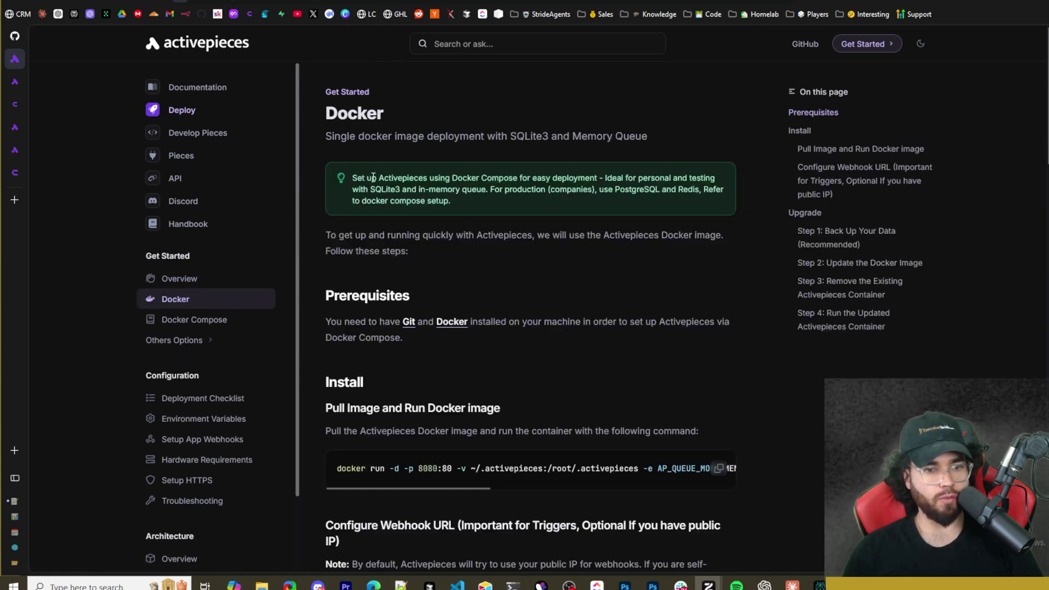
{"action": "scroll", "coordinate": [494, 274], "scroll_direction": "down", "scroll_amount": 3}
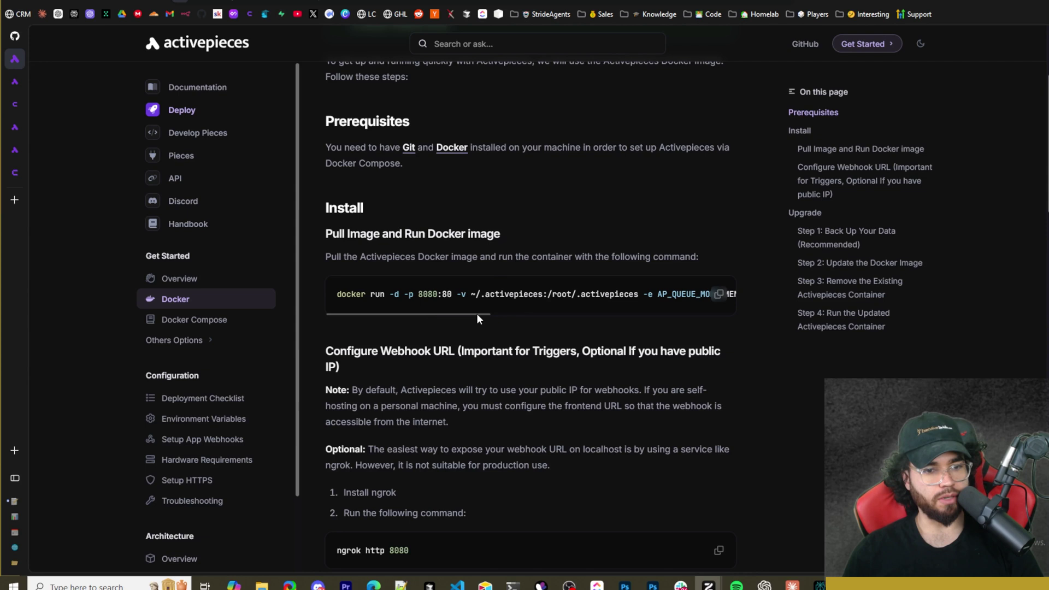
{"action": "scroll", "coordinate": [545, 357], "scroll_direction": "up", "scroll_amount": 1}
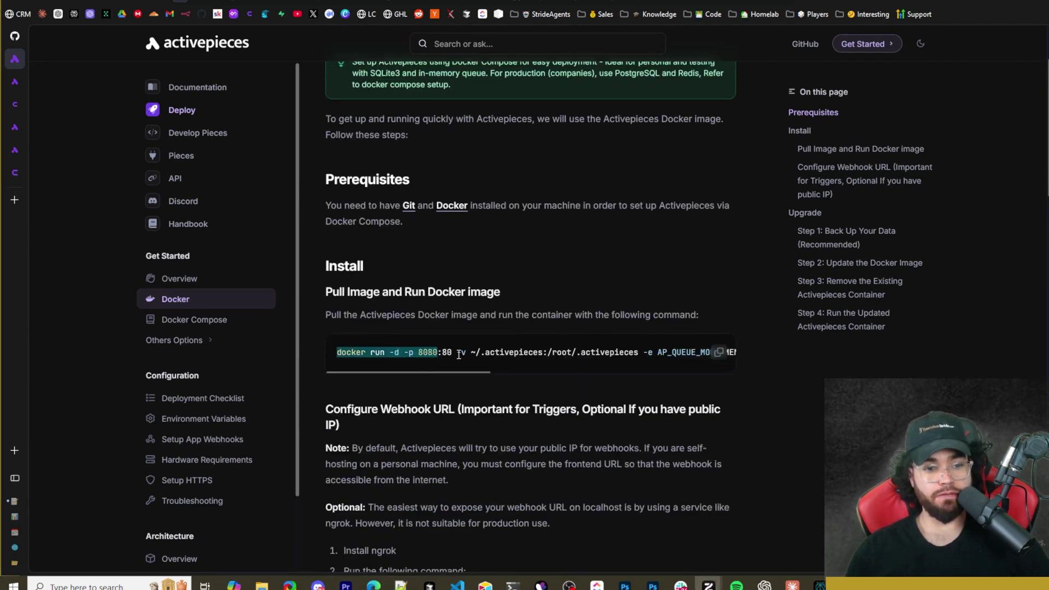
Select the full docker run command in the guide's Install section.
{"action": "left_click_drag", "start_coordinate": [725, 350], "coordinate": [711, 352]}
{"action": "scroll", "coordinate": [362, 302], "scroll_direction": "down", "scroll_amount": 6}
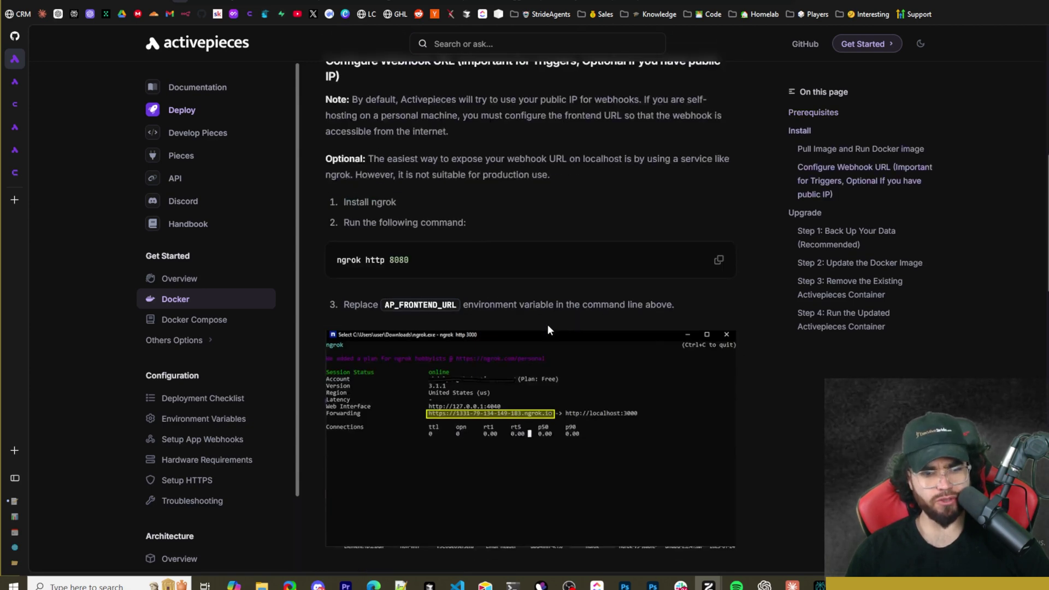
{"action": "scroll", "coordinate": [615, 382], "scroll_direction": "down", "scroll_amount": 10}
{"action": "scroll", "coordinate": [606, 351], "scroll_direction": "up", "scroll_amount": 7}
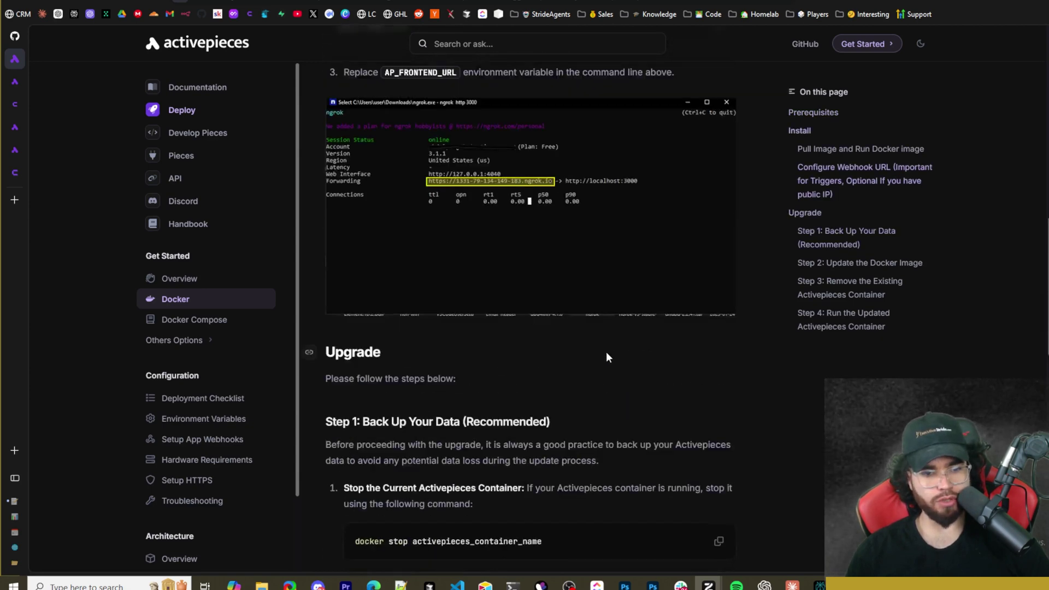
{"action": "scroll", "coordinate": [574, 343], "scroll_direction": "up", "scroll_amount": 12}
{"action": "scroll", "coordinate": [514, 317], "scroll_direction": "down", "scroll_amount": 4}
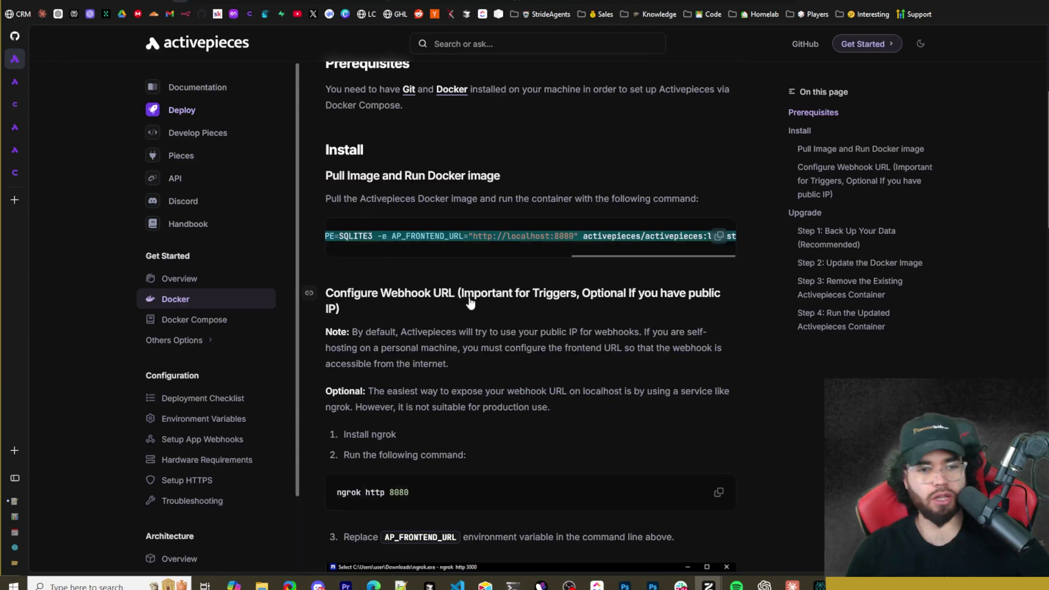
{"action": "scroll", "coordinate": [492, 284], "scroll_direction": "down", "scroll_amount": 4}
{"action": "scroll", "coordinate": [508, 281], "scroll_direction": "up", "scroll_amount": 6}
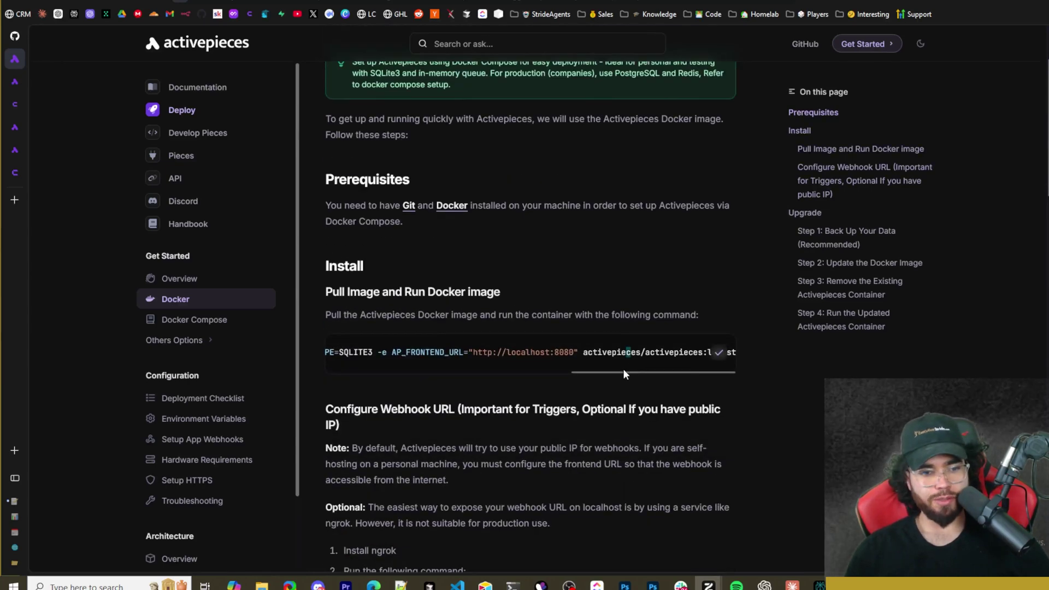
{"action": "left_click_drag", "start_coordinate": [624, 372], "coordinate": [440, 372]}
{"action": "left_click_drag", "start_coordinate": [331, 292], "coordinate": [477, 304]}
{"action": "left_click", "coordinate": [476, 303]}
{"action": "scroll", "coordinate": [486, 303], "scroll_direction": "down", "scroll_amount": 4}
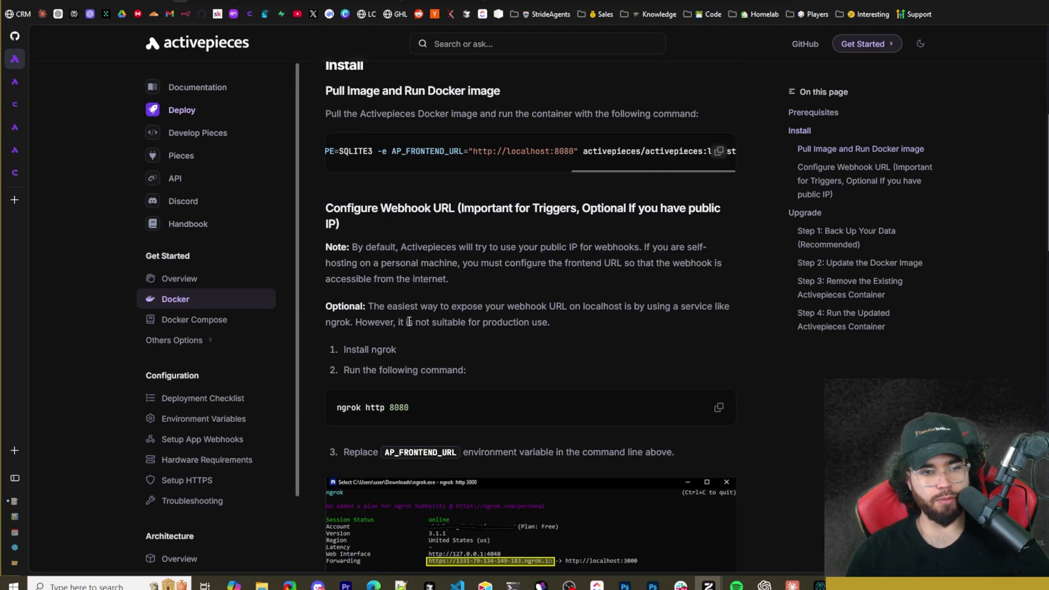
{"action": "scroll", "coordinate": [409, 321], "scroll_direction": "down", "scroll_amount": 2}
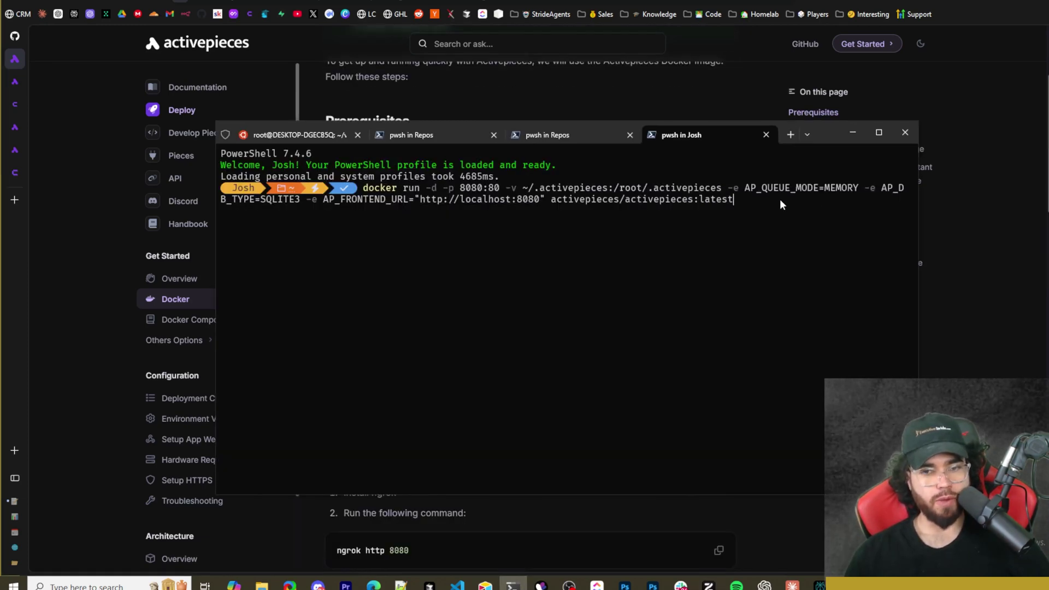
Hide the PowerShell window and scroll the docs to the Configure Webhook URL section.
{"action": "key", "text": "alt+Tab"}
{"action": "scroll", "coordinate": [393, 305], "scroll_direction": "down", "scroll_amount": 3}
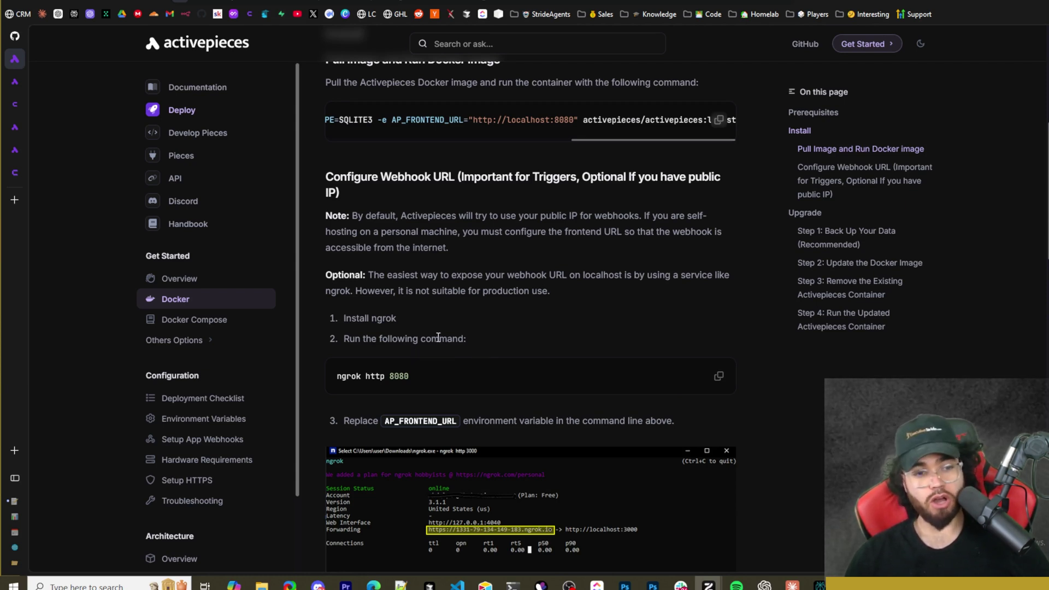
Select the ngrok install text and the 'ngrok http 8080' command in the webhook steps.
{"action": "left_click_drag", "start_coordinate": [345, 318], "coordinate": [371, 320]}
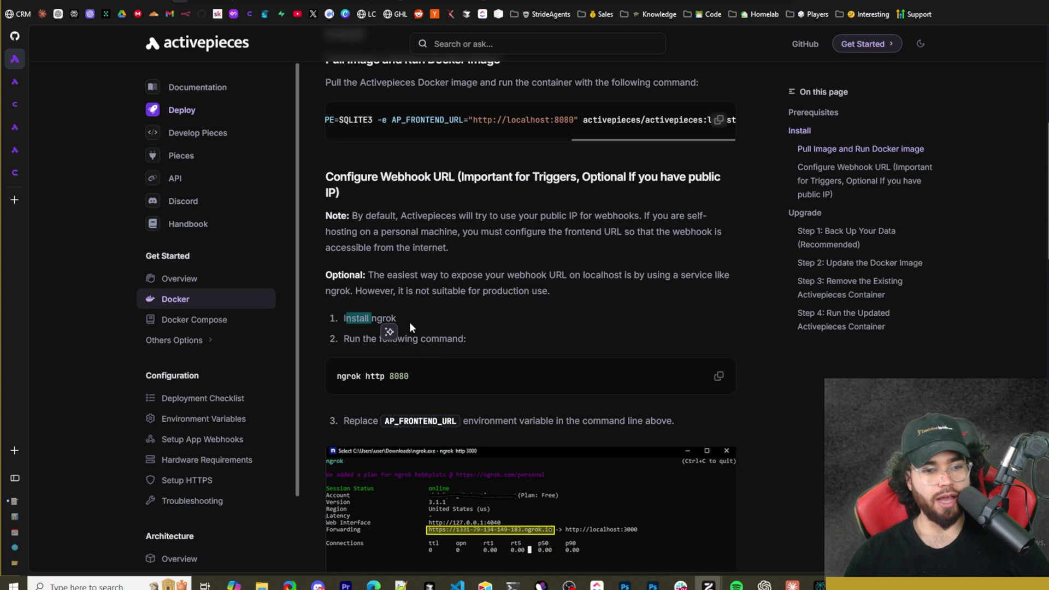
{"action": "double_click", "coordinate": [376, 323]}
{"action": "left_click", "coordinate": [427, 321]}
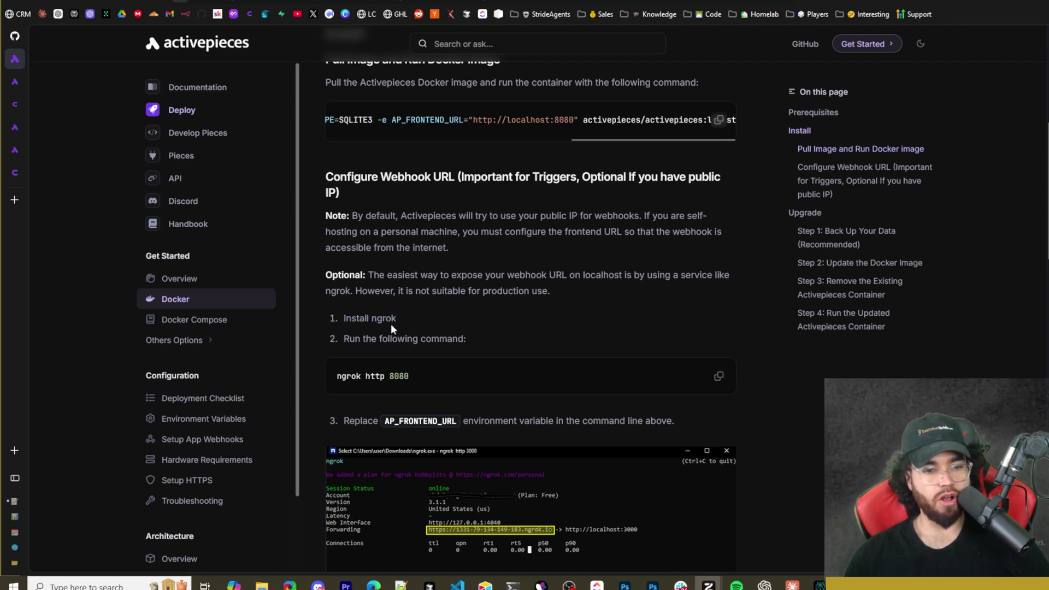
{"action": "scroll", "coordinate": [366, 331], "scroll_direction": "down", "scroll_amount": 1}
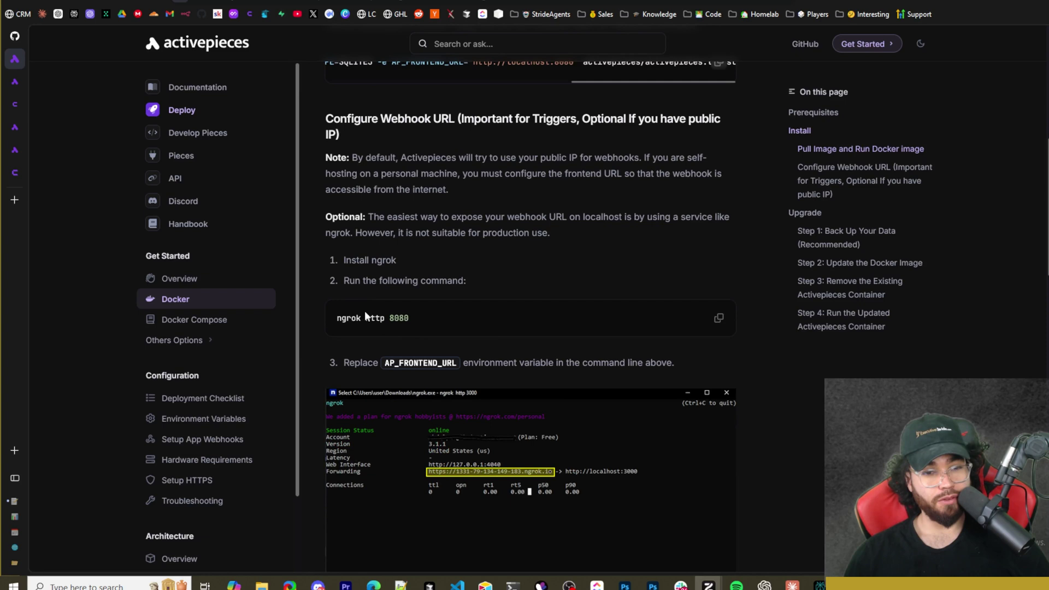
{"action": "triple_click", "coordinate": [346, 323]}
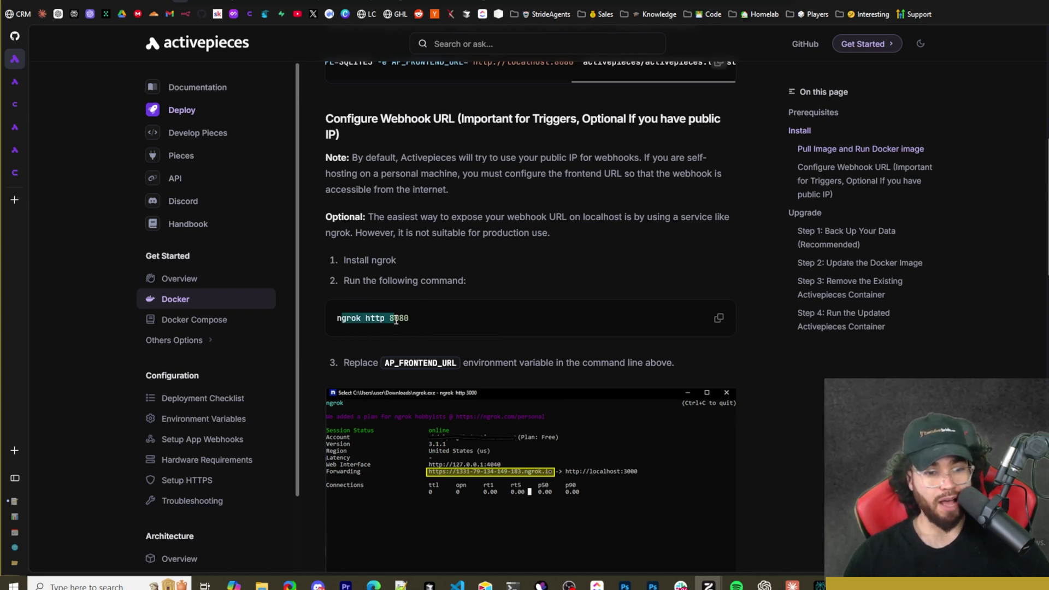
{"action": "left_click_drag", "start_coordinate": [422, 324], "coordinate": [337, 322]}
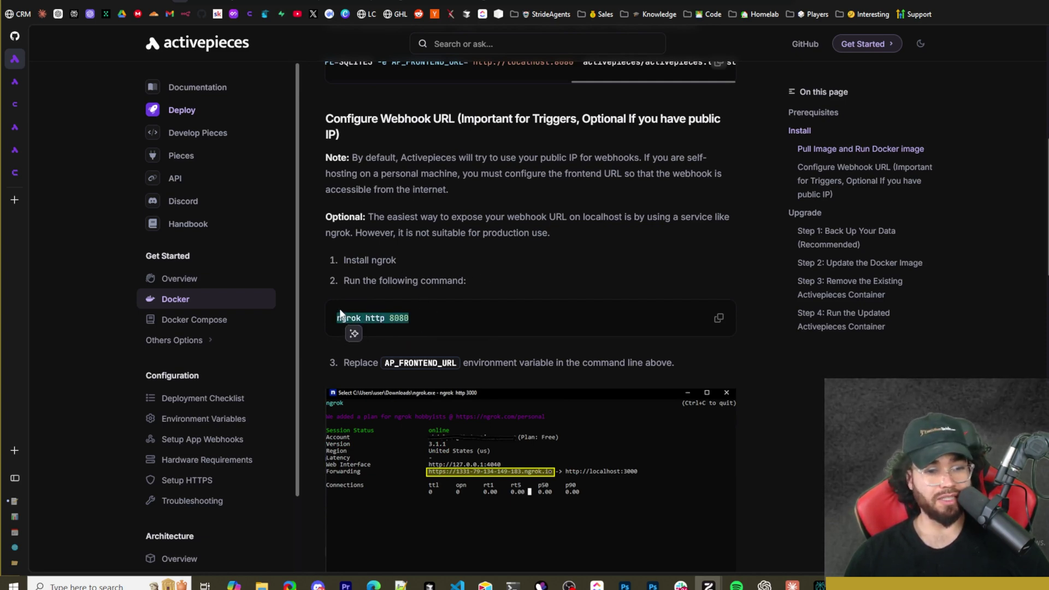
{"action": "left_click", "coordinate": [378, 339]}
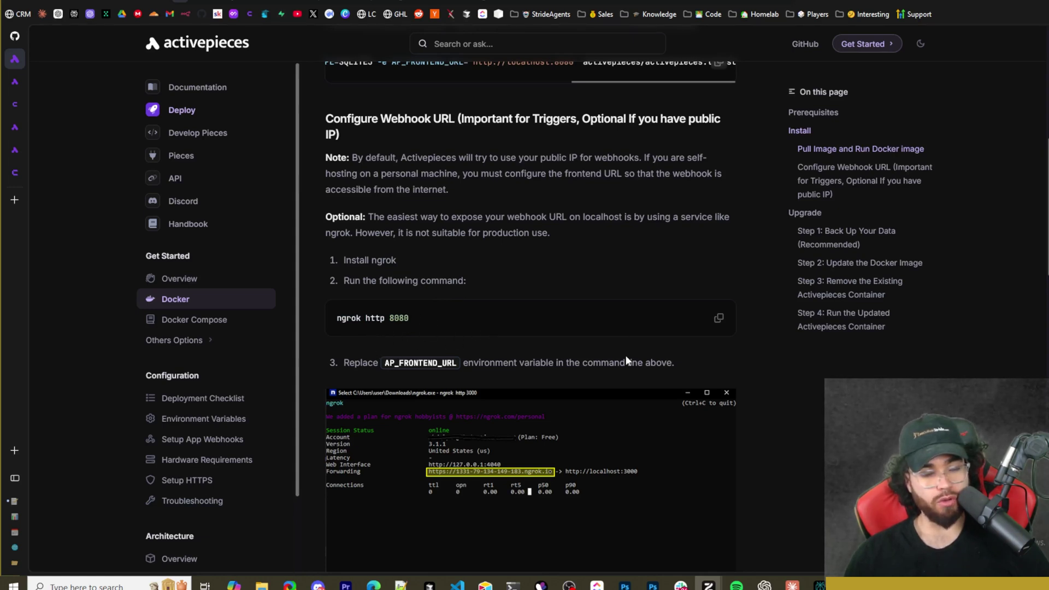
{"action": "left_click_drag", "start_coordinate": [415, 325], "coordinate": [336, 322]}
{"action": "left_click", "coordinate": [364, 323]}
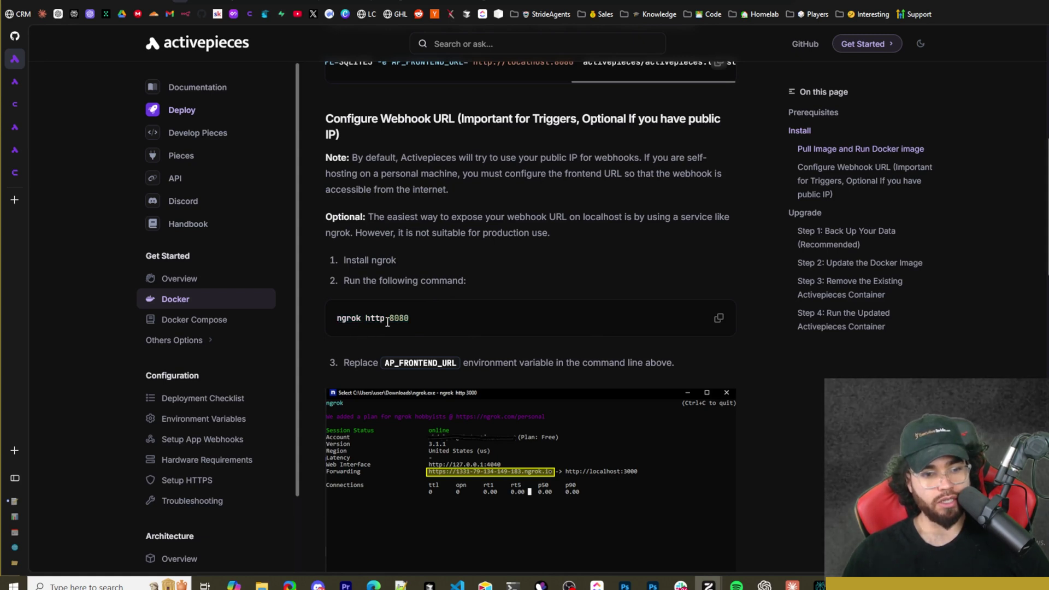
Enlarge and close the ngrok forwarding screenshot, then scroll down to upgrade Step 4.
{"action": "scroll", "coordinate": [425, 326], "scroll_direction": "down", "scroll_amount": 2}
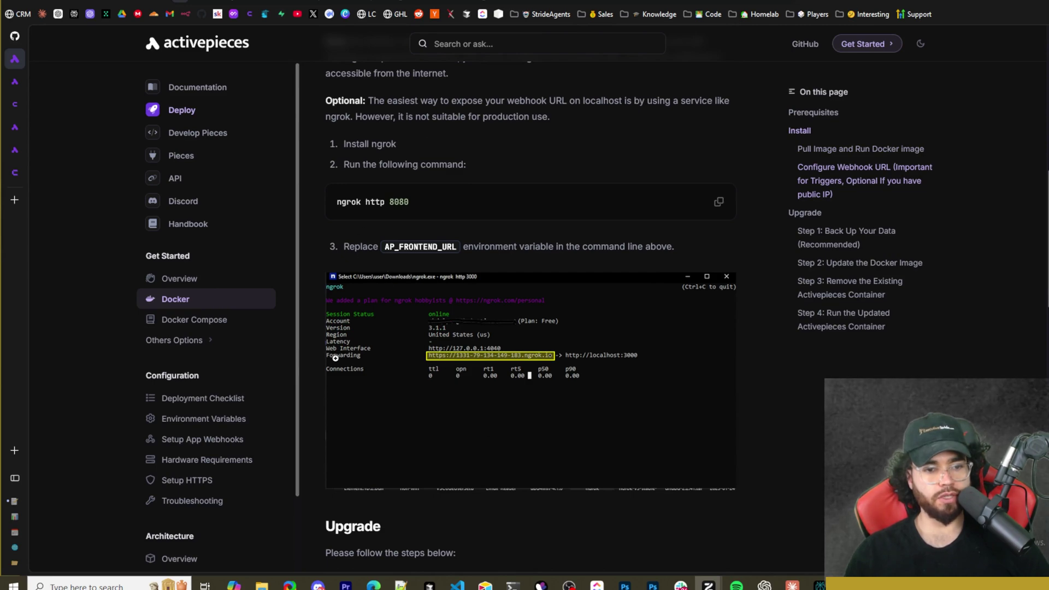
{"action": "left_click", "coordinate": [435, 356]}
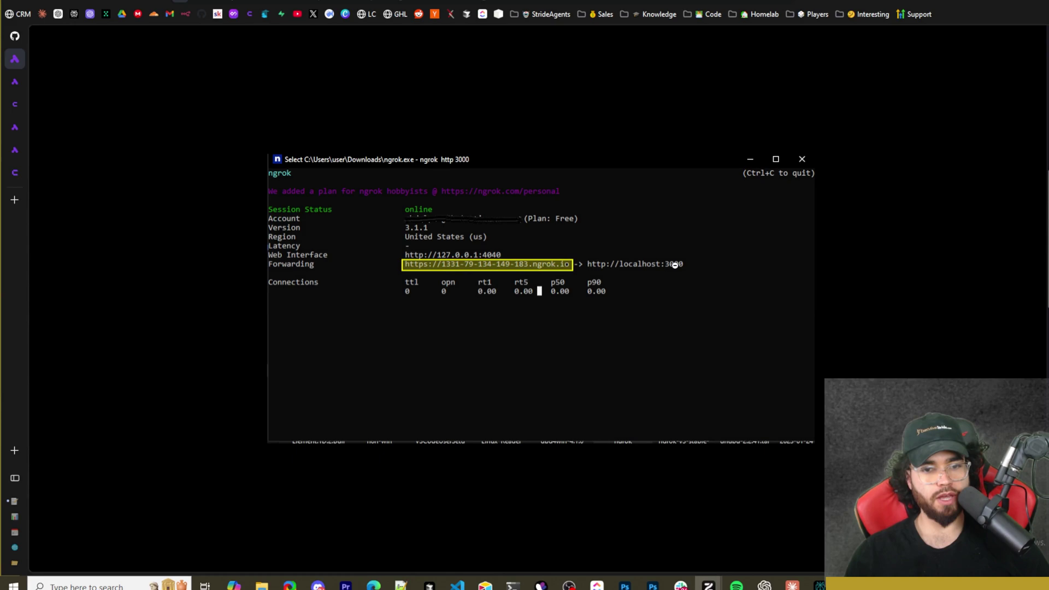
{"action": "left_click", "coordinate": [850, 271]}
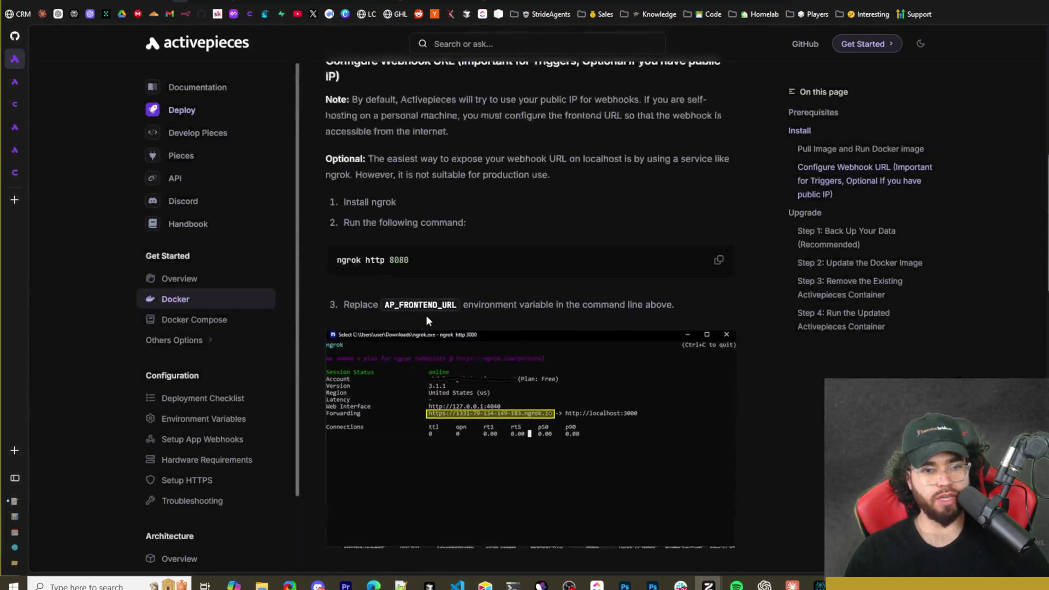
{"action": "scroll", "coordinate": [426, 316], "scroll_direction": "down", "scroll_amount": 2}
{"action": "scroll", "coordinate": [427, 327], "scroll_direction": "down", "scroll_amount": 15}
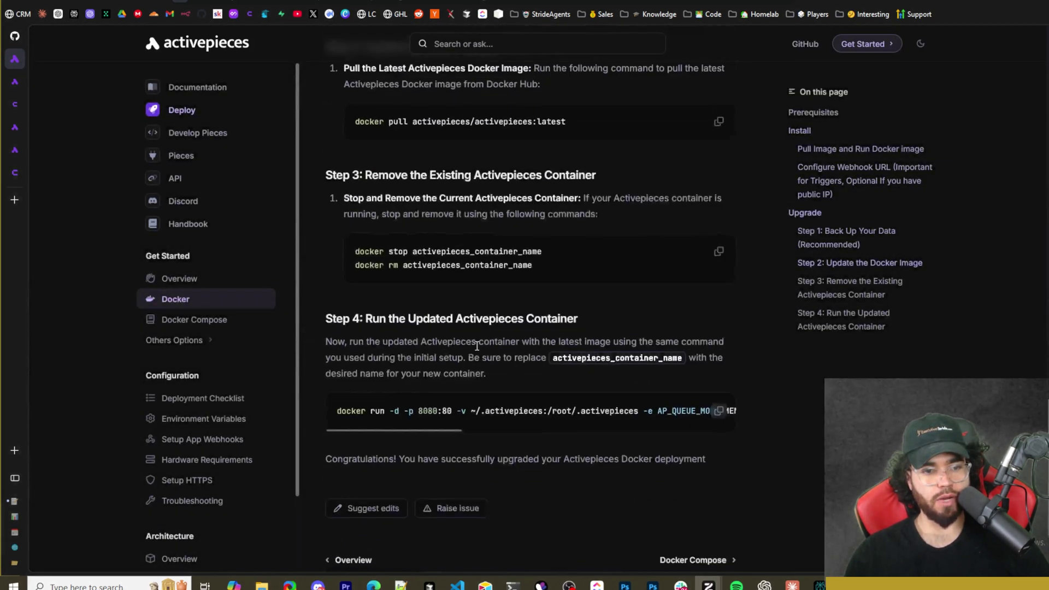
Copy the Step 4 docker run command for the updated container.
{"action": "left_click", "coordinate": [719, 288]}
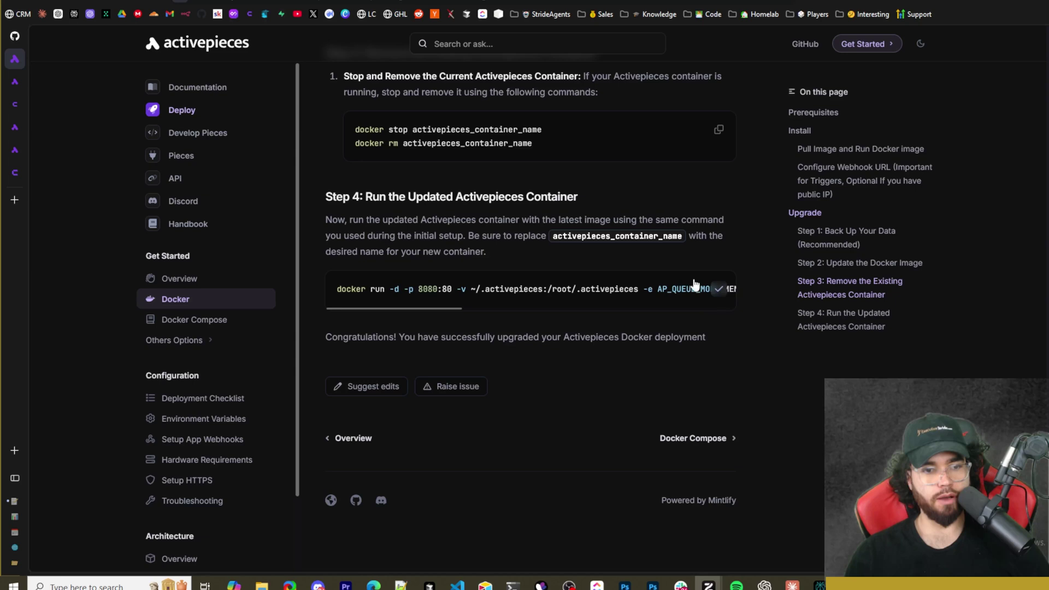
{"action": "left_click_drag", "start_coordinate": [344, 198], "coordinate": [597, 300]}
{"action": "left_click", "coordinate": [632, 304]}
{"action": "key", "text": "alt+Tab"}
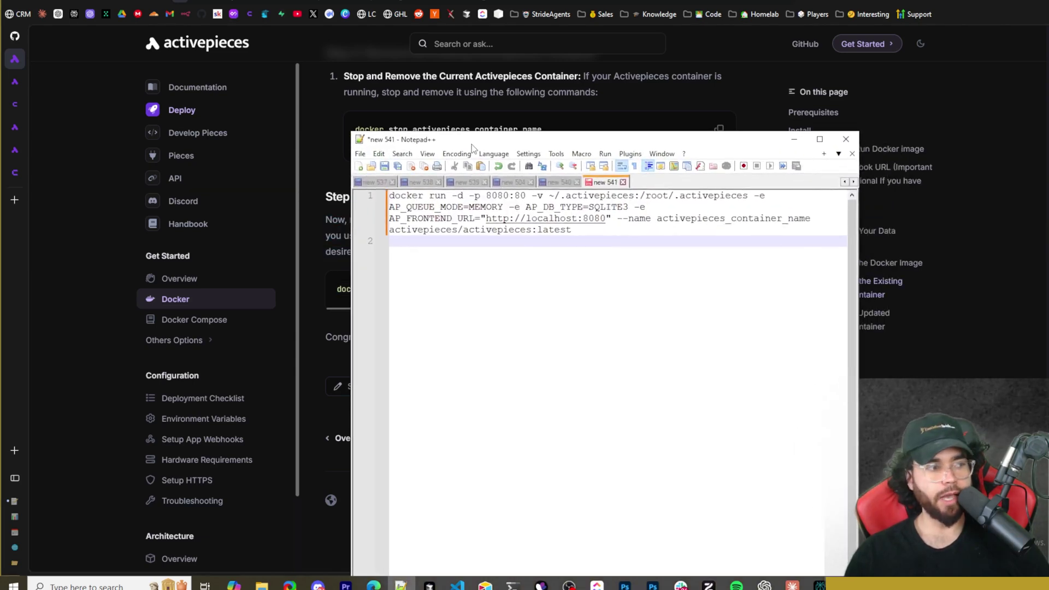
{"action": "left_click", "coordinate": [608, 219]}
{"action": "left_click_drag", "start_coordinate": [608, 218], "coordinate": [486, 219]}
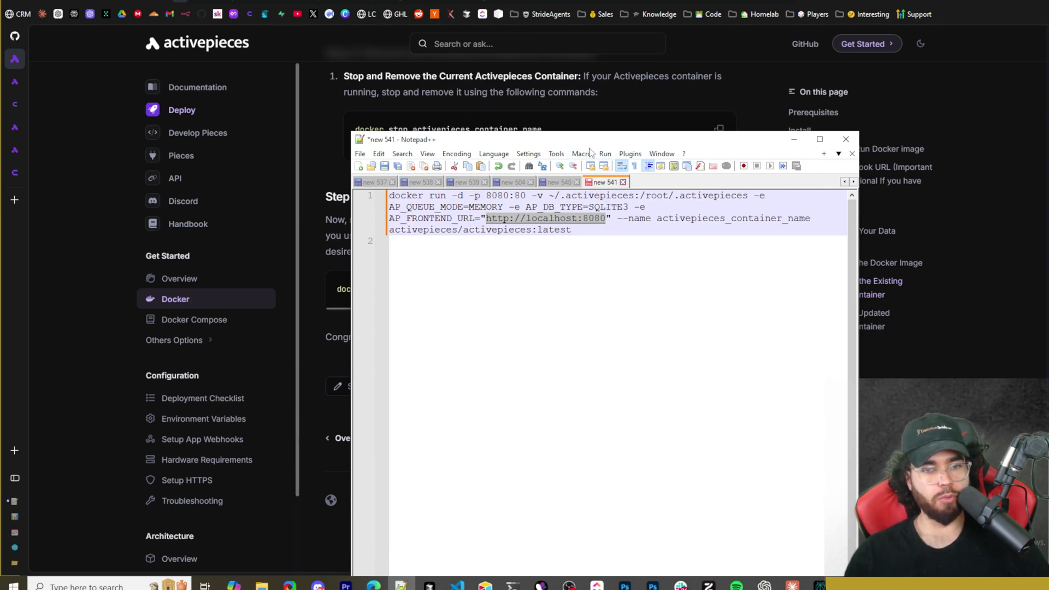
{"action": "left_click", "coordinate": [793, 139]}
{"action": "scroll", "coordinate": [615, 235], "scroll_direction": "up", "scroll_amount": 20}
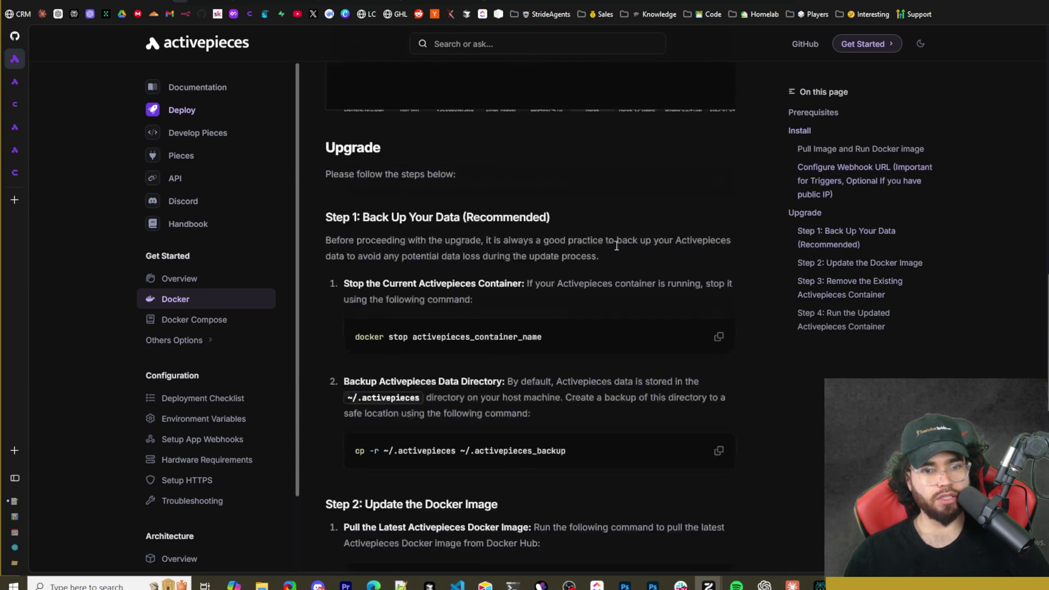
{"action": "left_click_drag", "start_coordinate": [383, 322], "coordinate": [623, 324]}
{"action": "left_click", "coordinate": [741, 359]}
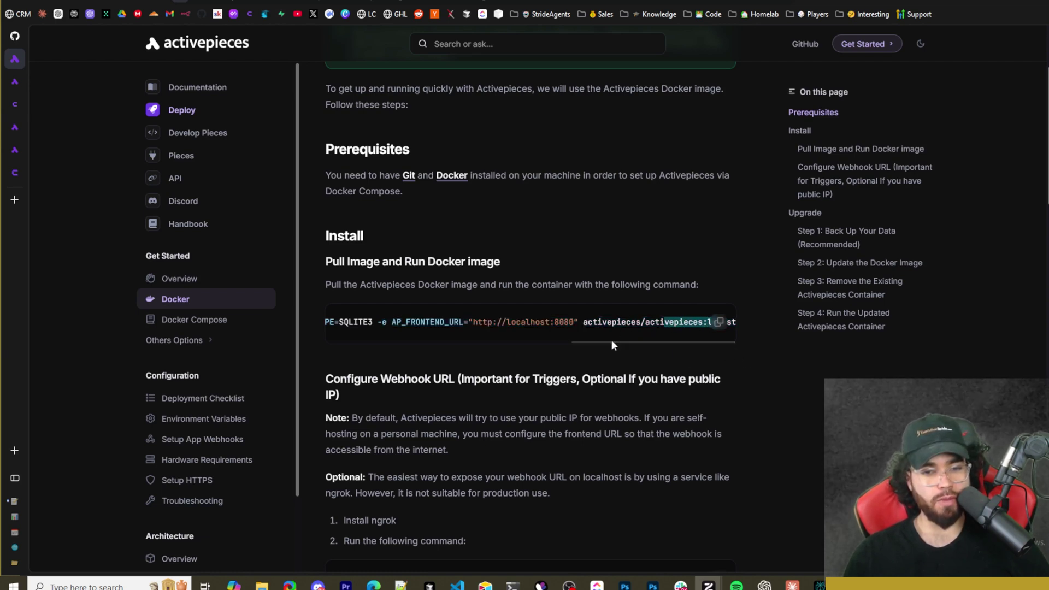
{"action": "left_click_drag", "start_coordinate": [611, 342], "coordinate": [428, 333]}
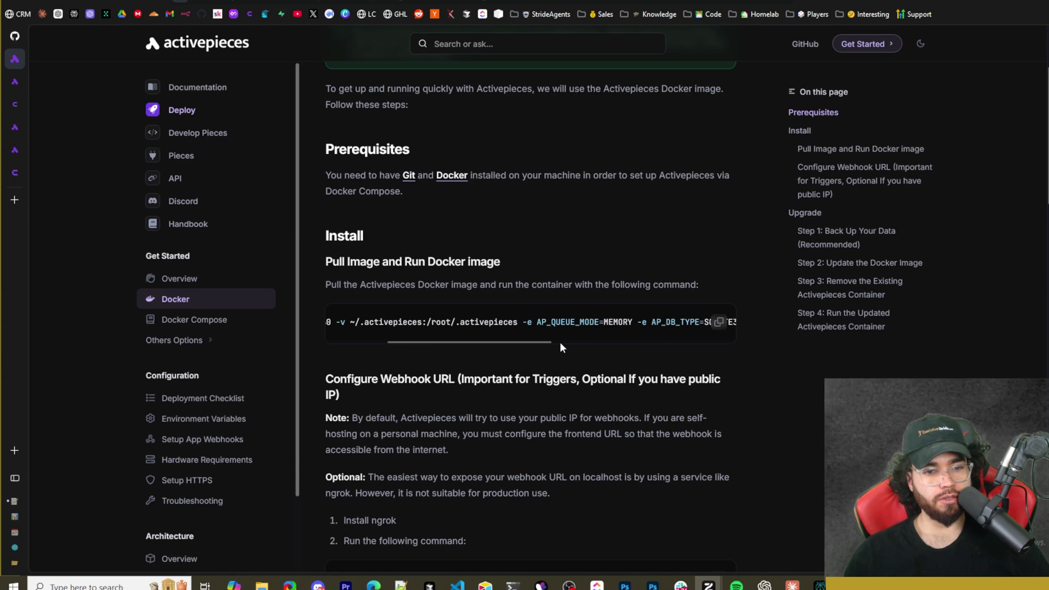
{"action": "scroll", "coordinate": [561, 347], "scroll_direction": "down", "scroll_amount": 20}
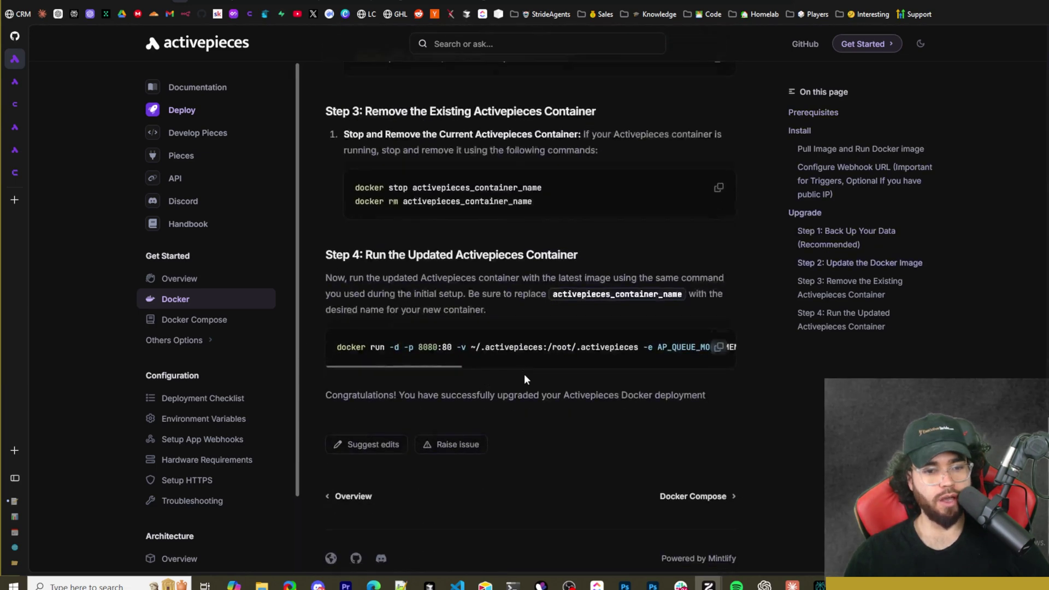
{"action": "scroll", "coordinate": [524, 377], "scroll_direction": "down", "scroll_amount": 1}
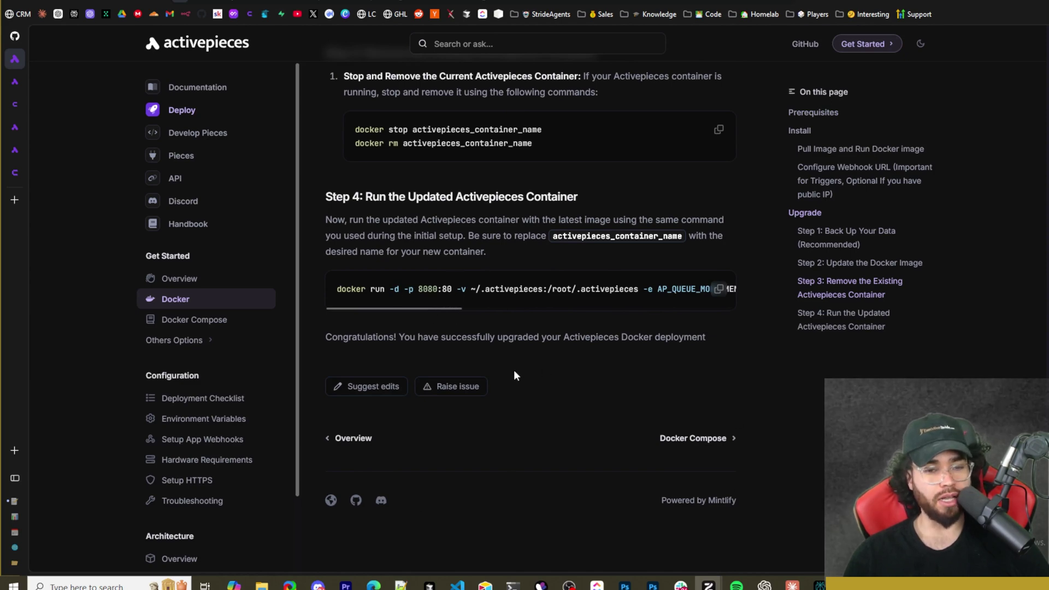
{"action": "left_click_drag", "start_coordinate": [394, 295], "coordinate": [751, 293]}
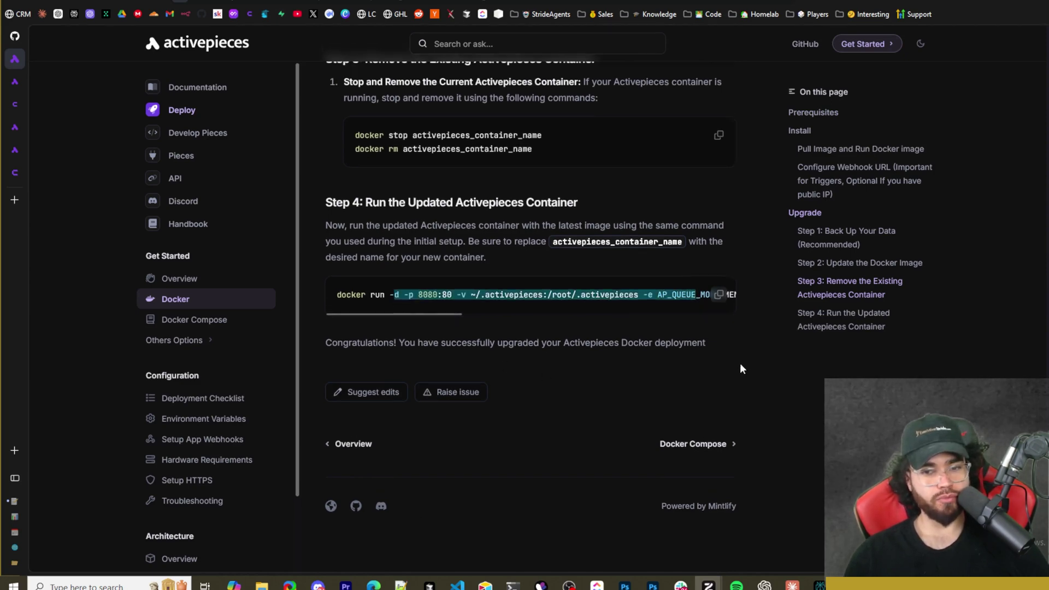
{"action": "scroll", "coordinate": [736, 376], "scroll_direction": "up", "scroll_amount": 10}
Switch to the self-hosted Activepieces app, check the empty Runs page, then open Issues.
{"action": "key", "text": "ctrl+Tab"}
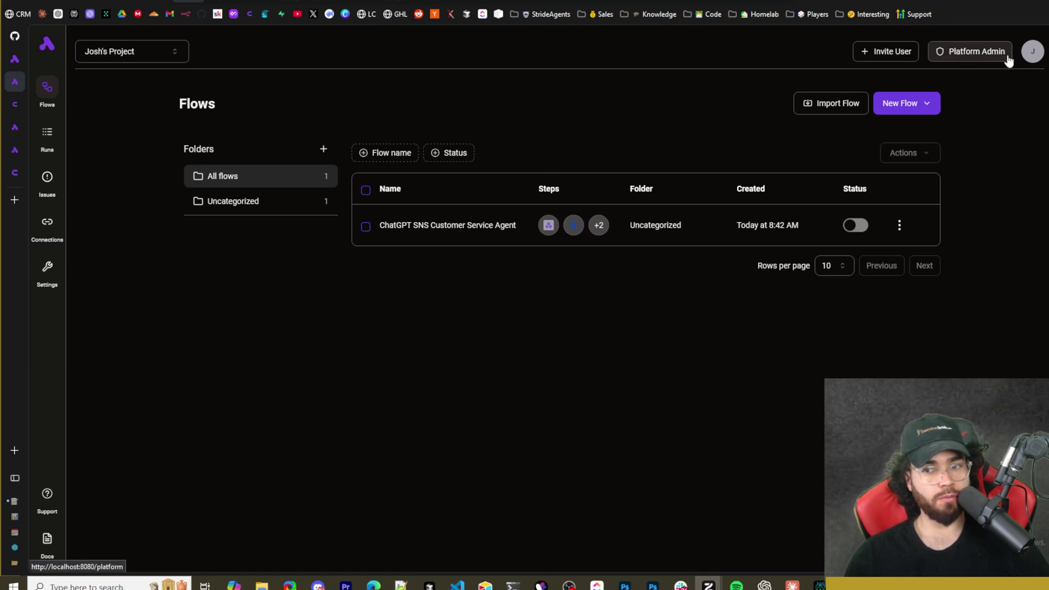
{"action": "left_click", "coordinate": [47, 141]}
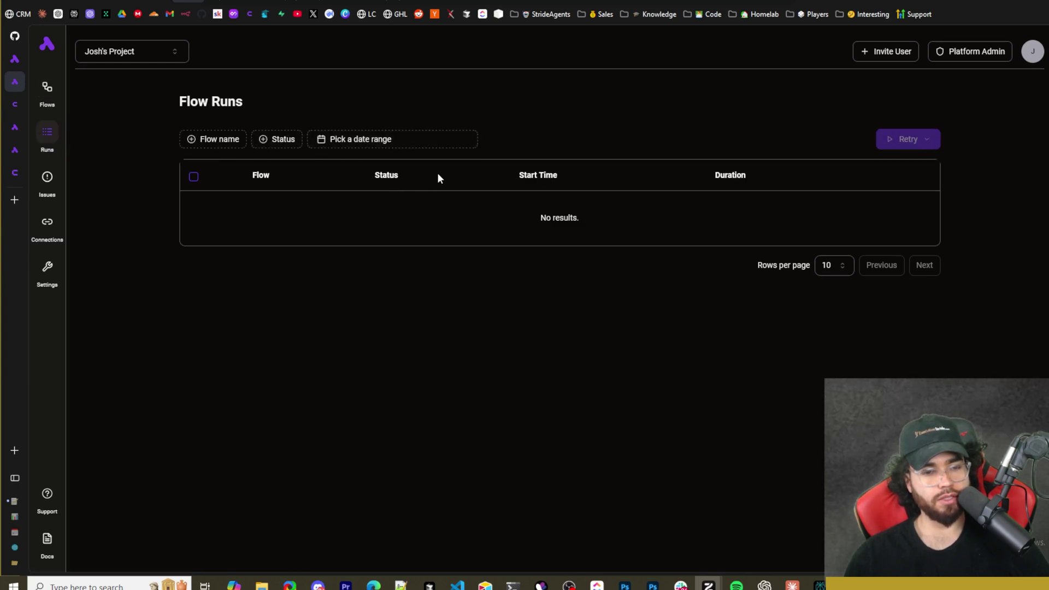
{"action": "left_click", "coordinate": [47, 180]}
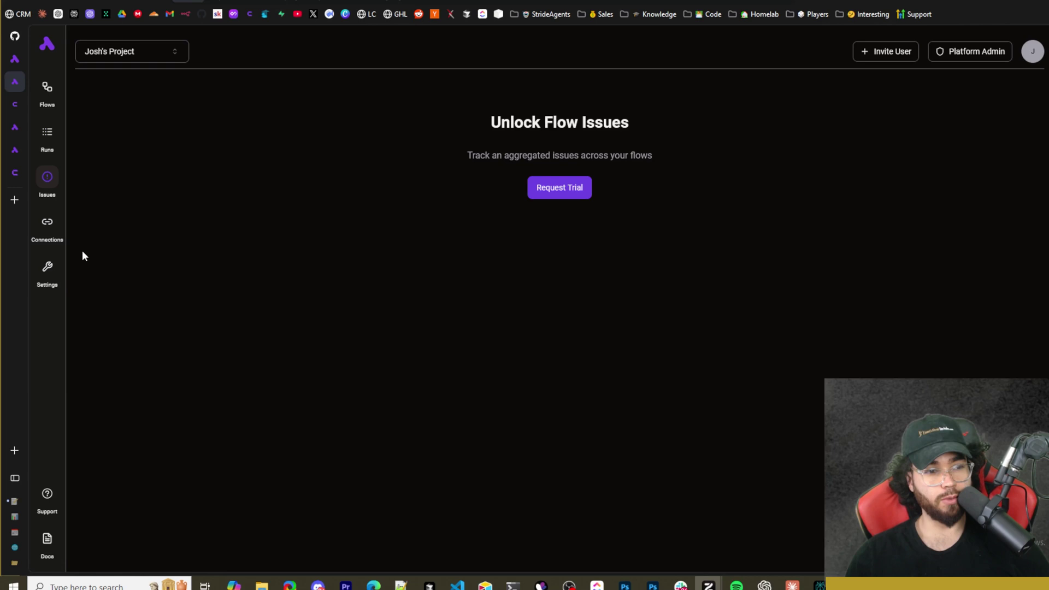
Start a new connection from Connections and scroll through the list of available apps.
{"action": "left_click", "coordinate": [49, 236]}
{"action": "left_click", "coordinate": [902, 141]}
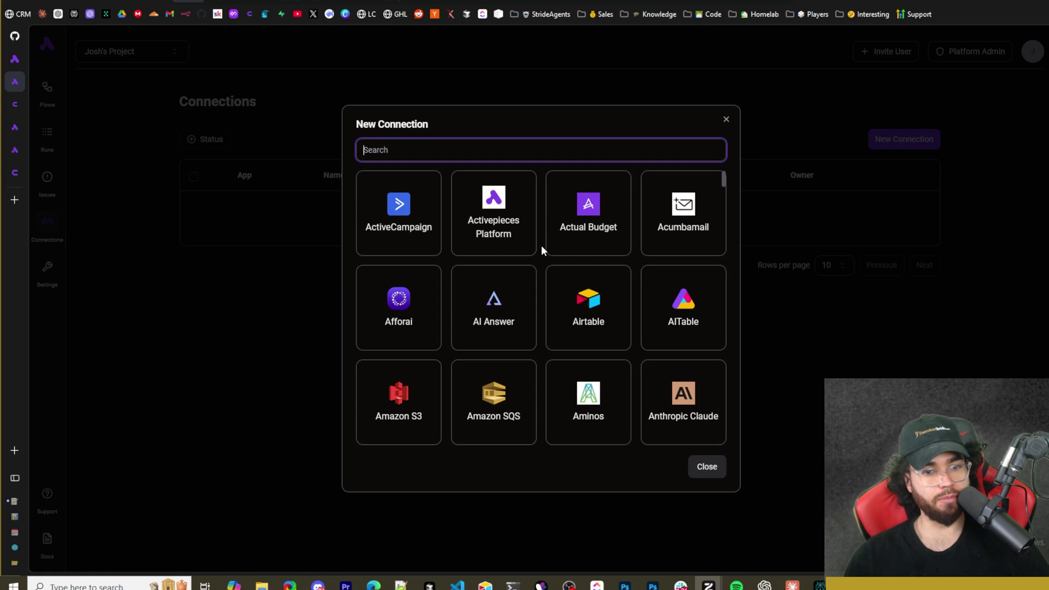
{"action": "scroll", "coordinate": [611, 311], "scroll_direction": "down", "scroll_amount": 2}
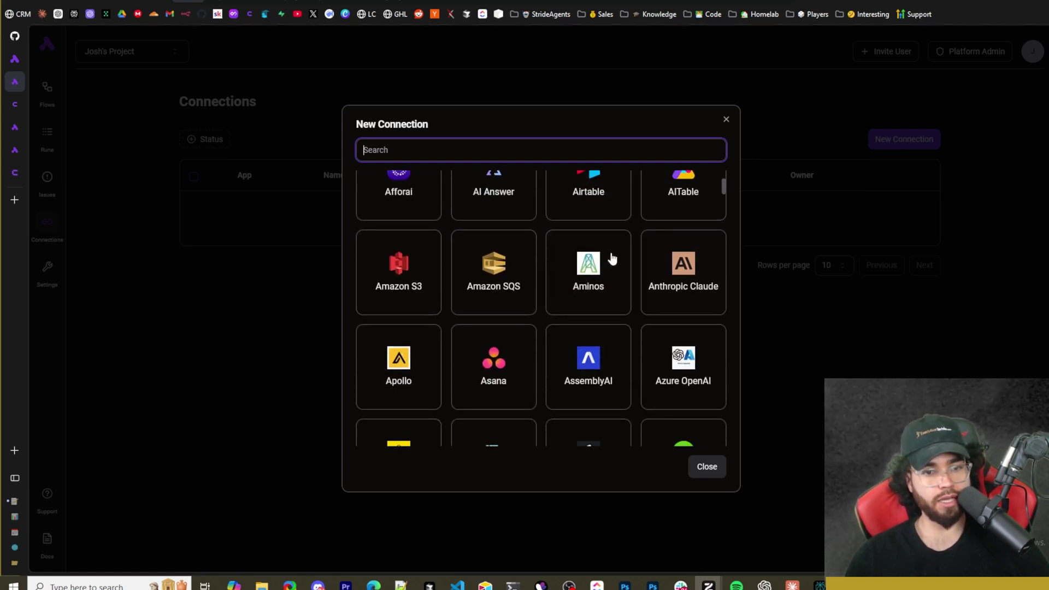
{"action": "scroll", "coordinate": [682, 289], "scroll_direction": "down", "scroll_amount": 4}
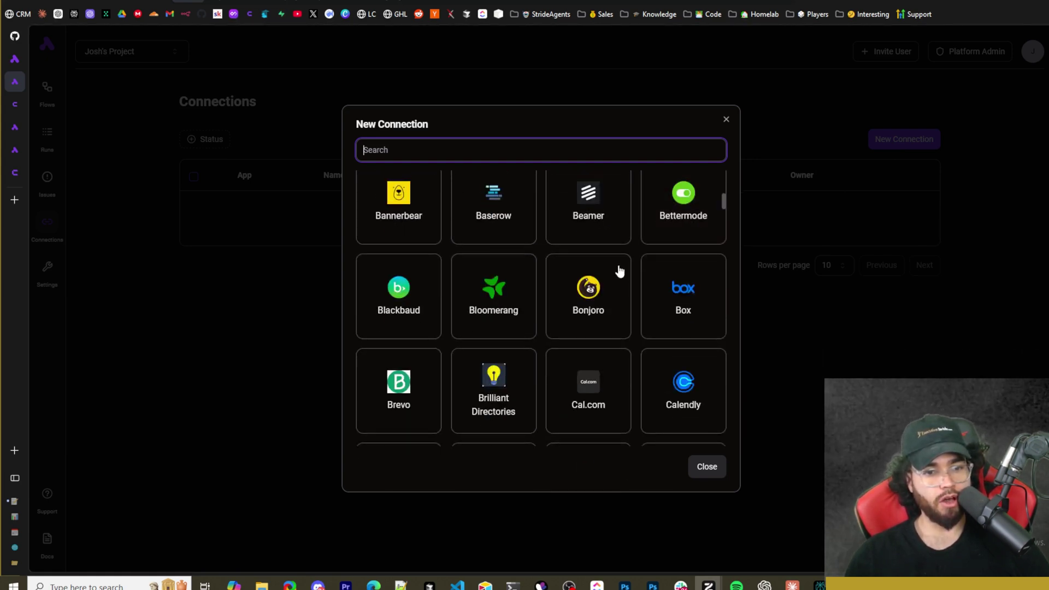
{"action": "scroll", "coordinate": [404, 284], "scroll_direction": "up", "scroll_amount": 4}
{"action": "scroll", "coordinate": [401, 240], "scroll_direction": "down", "scroll_amount": 3}
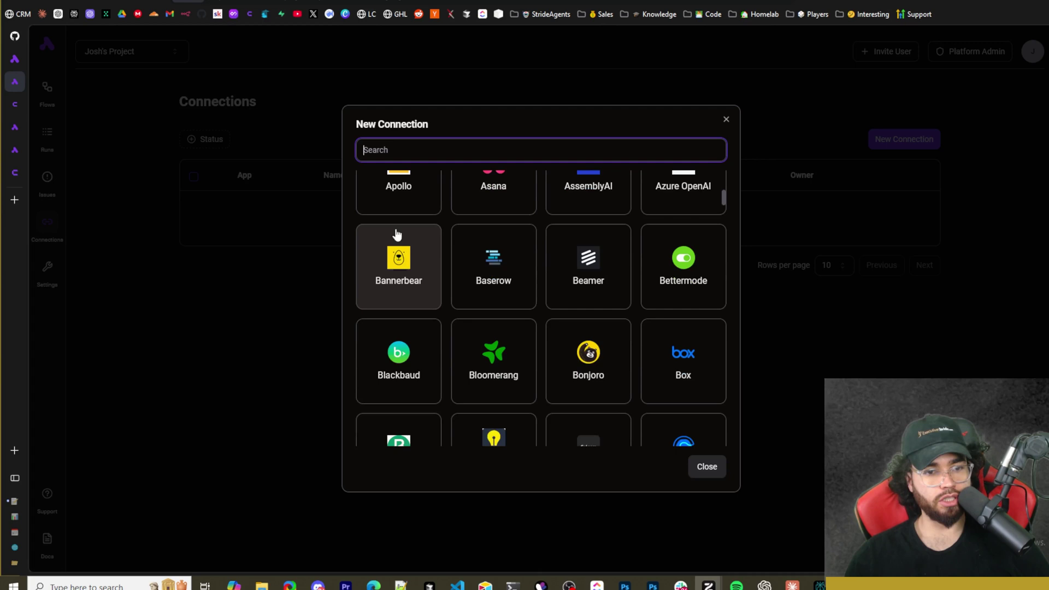
{"action": "scroll", "coordinate": [398, 232], "scroll_direction": "down", "scroll_amount": 12}
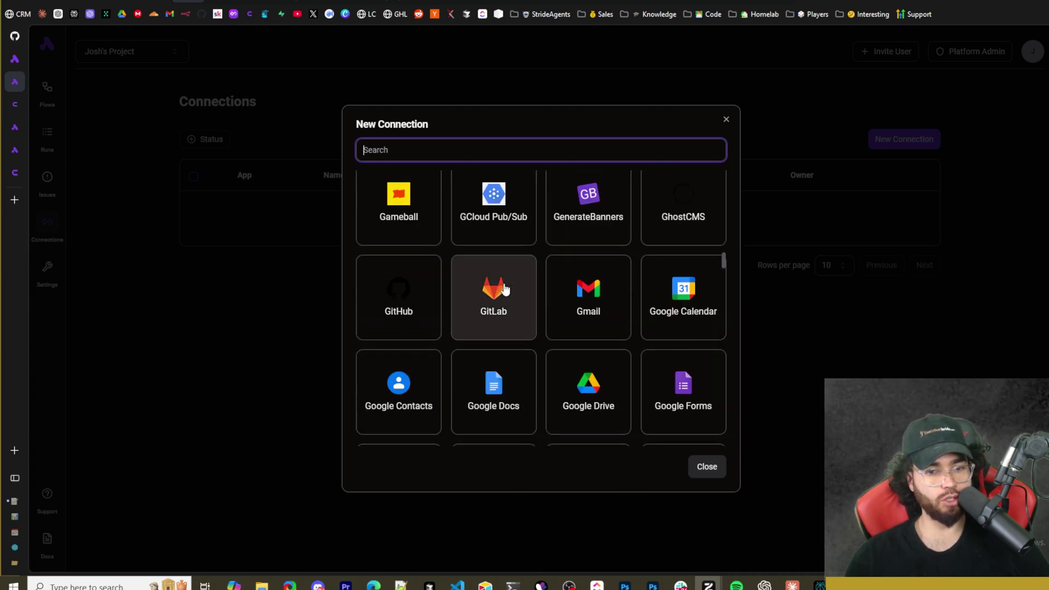
{"action": "scroll", "coordinate": [507, 288], "scroll_direction": "up", "scroll_amount": 3}
{"action": "scroll", "coordinate": [612, 268], "scroll_direction": "down", "scroll_amount": 1}
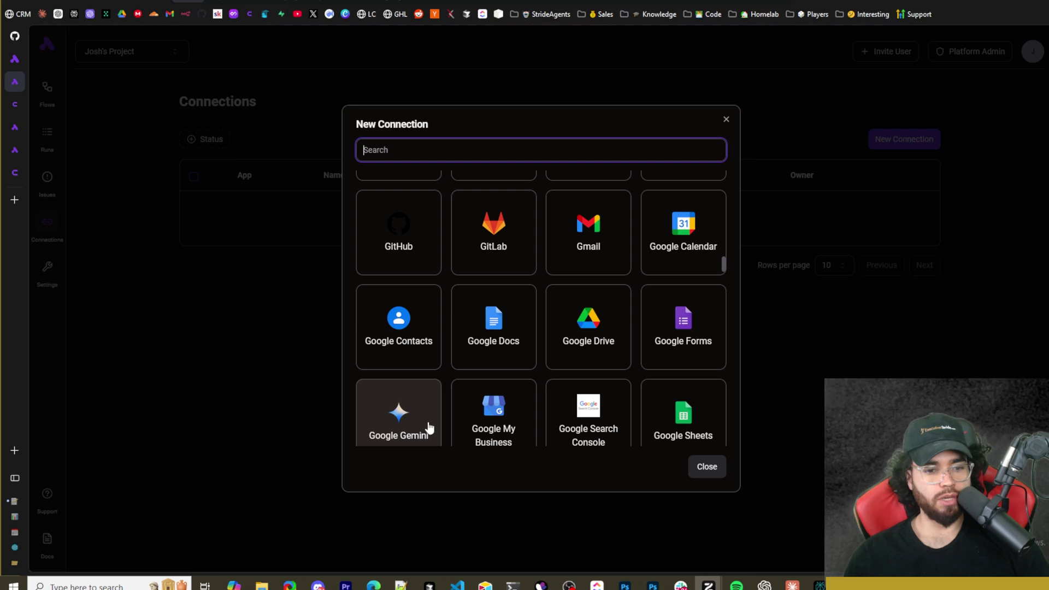
Pick Gmail and begin Google sign-in, then cancel the Gmail connection.
{"action": "left_click", "coordinate": [581, 265]}
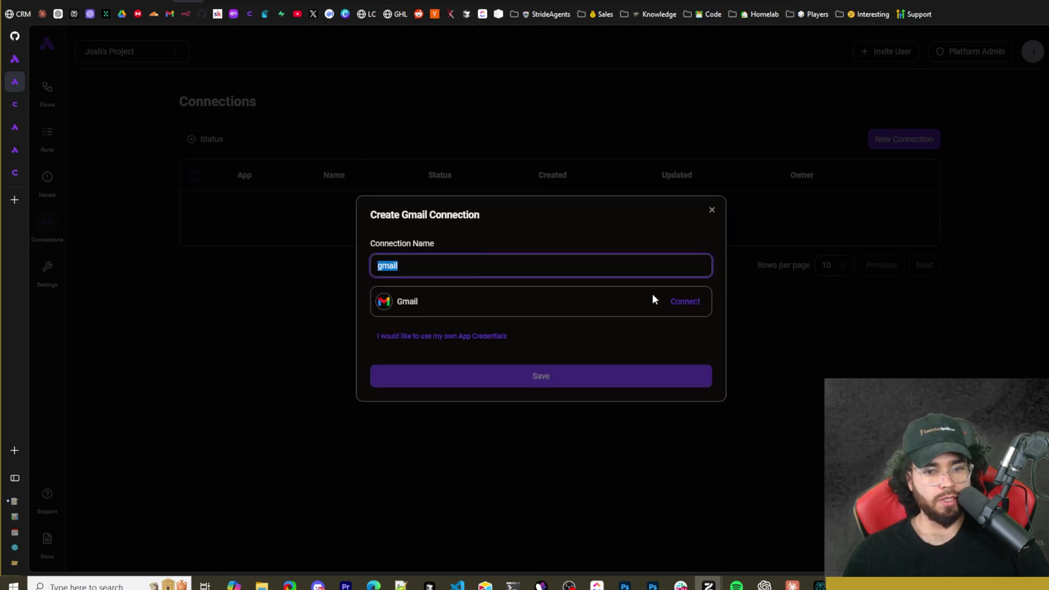
{"action": "left_click", "coordinate": [683, 302]}
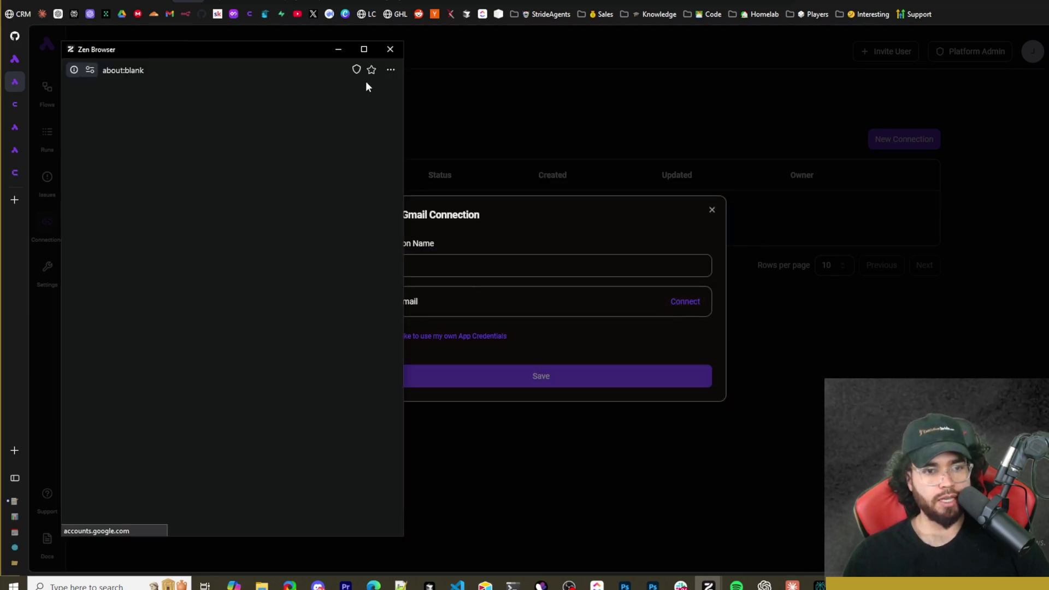
{"action": "left_click", "coordinate": [391, 50]}
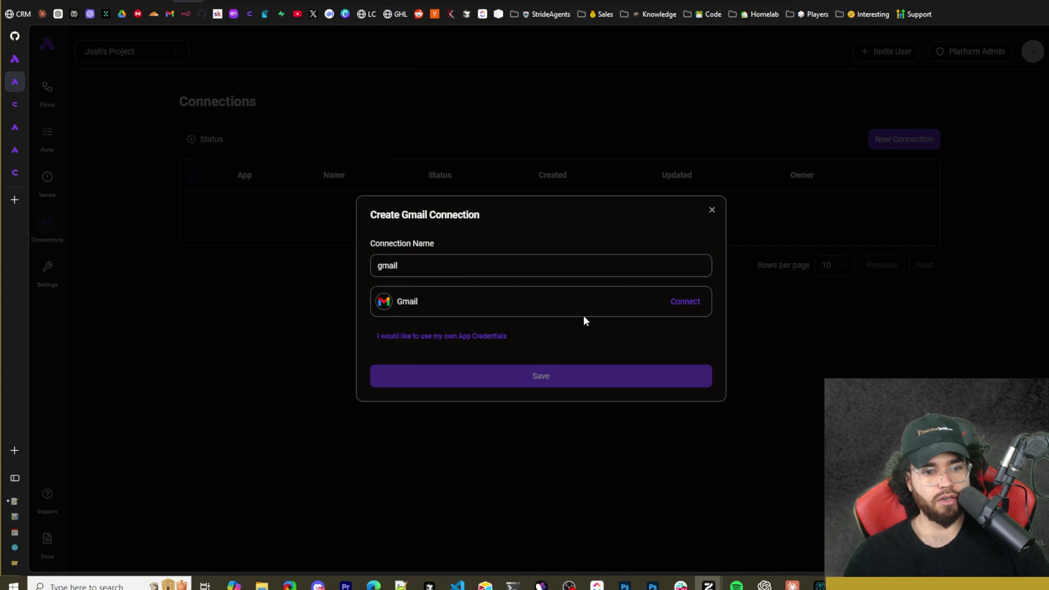
{"action": "left_click", "coordinate": [71, 241]}
Review the General settings' project name and project list, leaving them unchanged.
{"action": "left_click", "coordinate": [48, 276]}
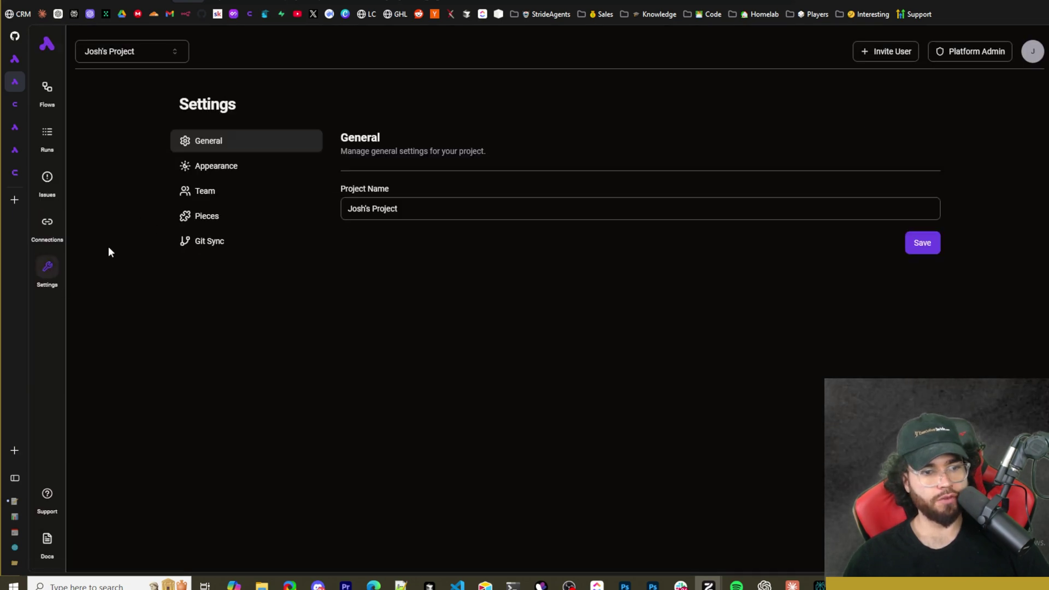
{"action": "triple_click", "coordinate": [355, 209]}
{"action": "left_click", "coordinate": [336, 256]}
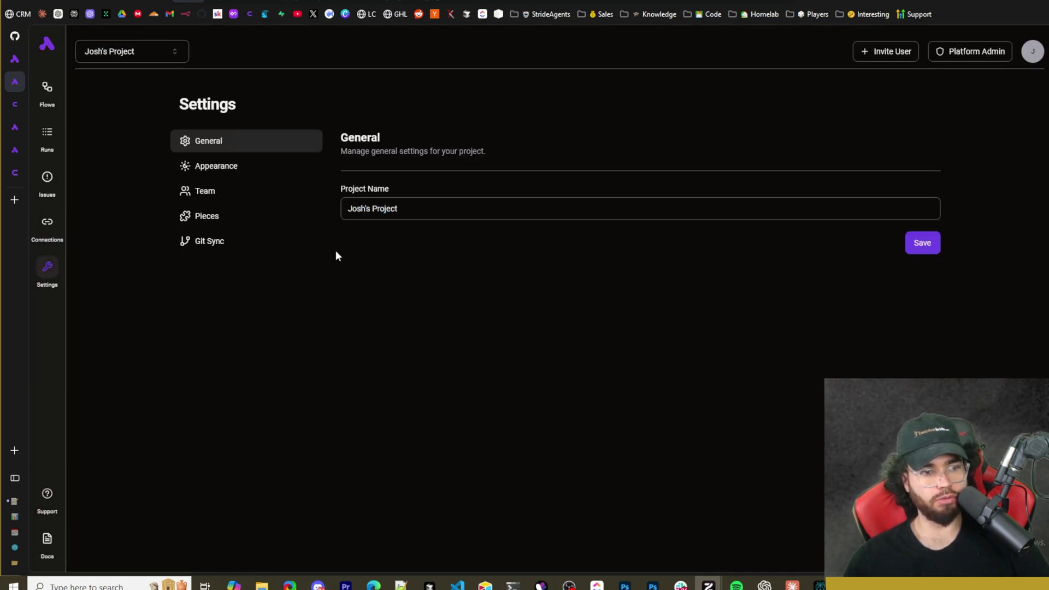
{"action": "left_click", "coordinate": [116, 51]}
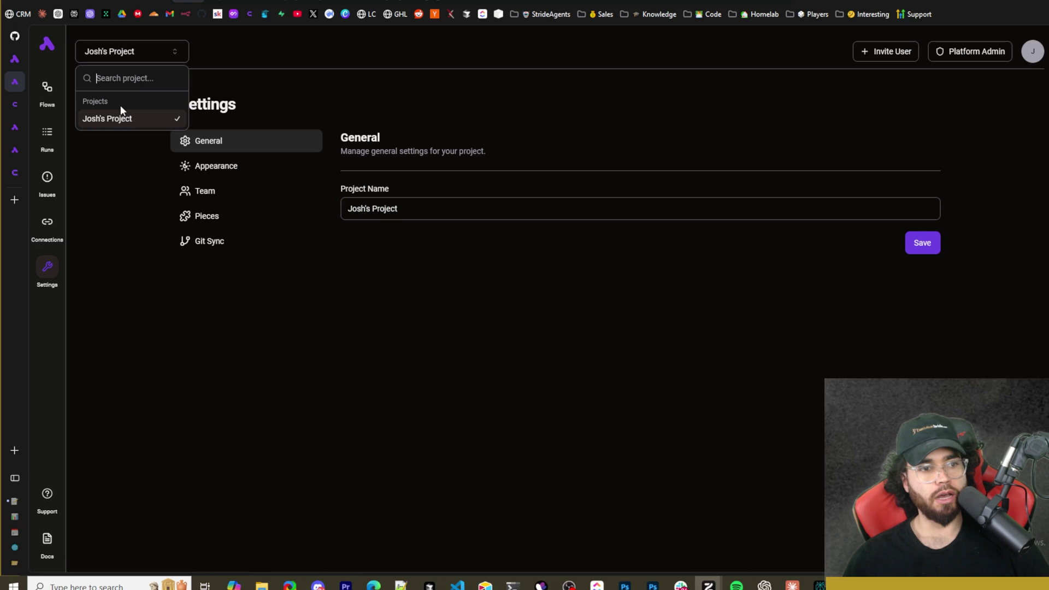
{"action": "left_click", "coordinate": [433, 256]}
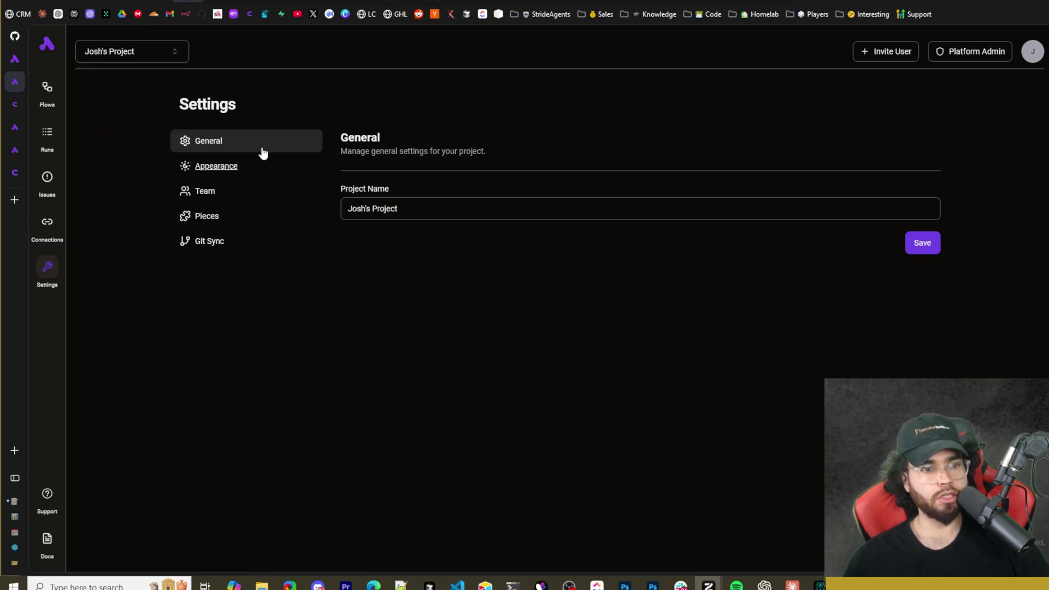
In Appearance, preview the light theme, return to dark, and keep English as language.
{"action": "left_click", "coordinate": [211, 167]}
{"action": "left_click", "coordinate": [434, 267]}
{"action": "left_click", "coordinate": [500, 272]}
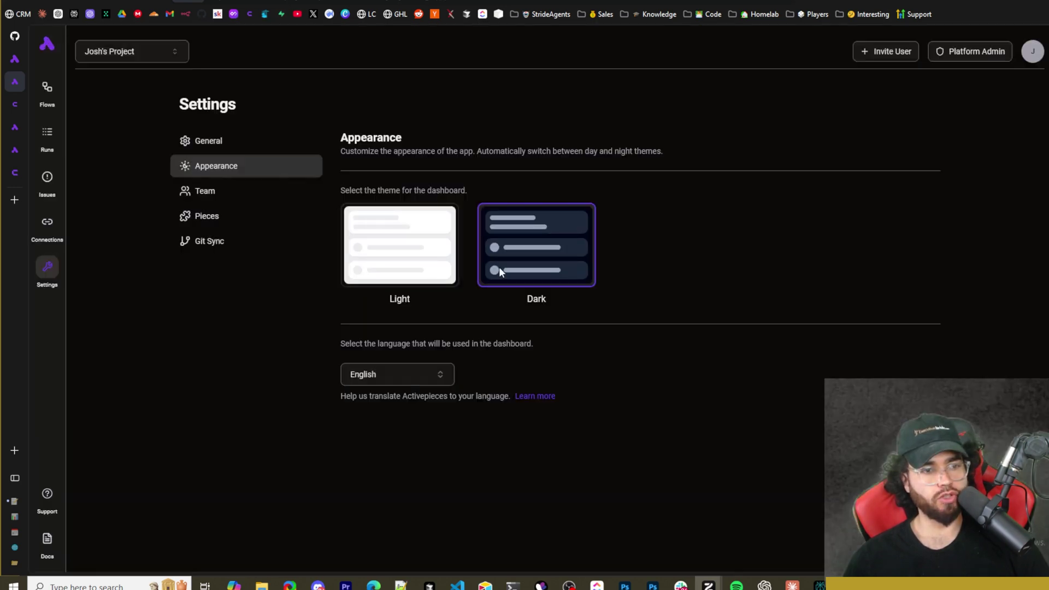
{"action": "left_click", "coordinate": [403, 382]}
{"action": "left_click", "coordinate": [591, 345]}
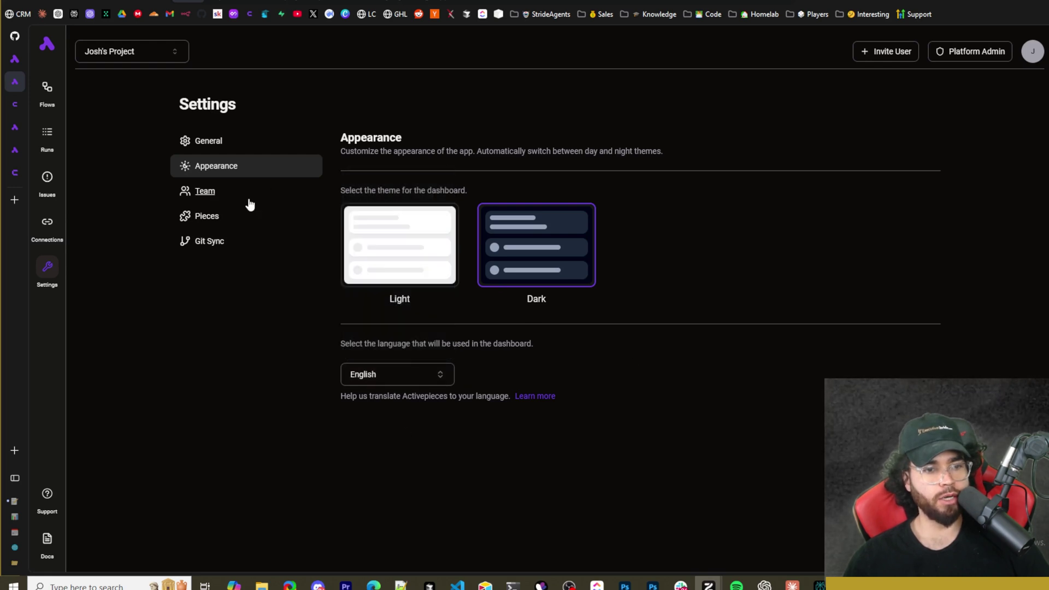
View Team and the installed Pieces list, opening and cancelling Install Piece.
{"action": "left_click", "coordinate": [289, 199]}
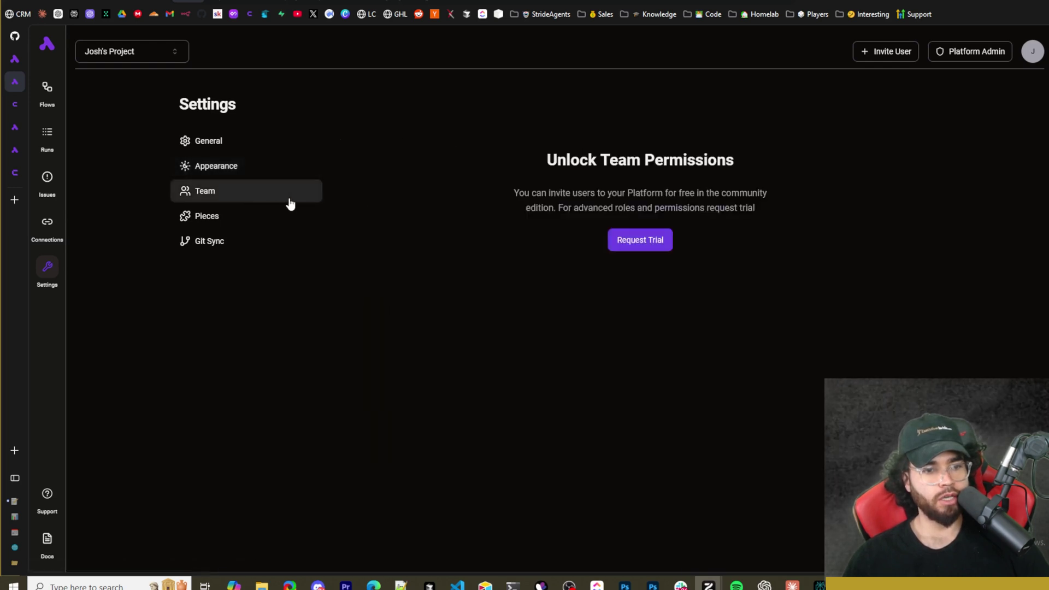
{"action": "left_click", "coordinate": [188, 216]}
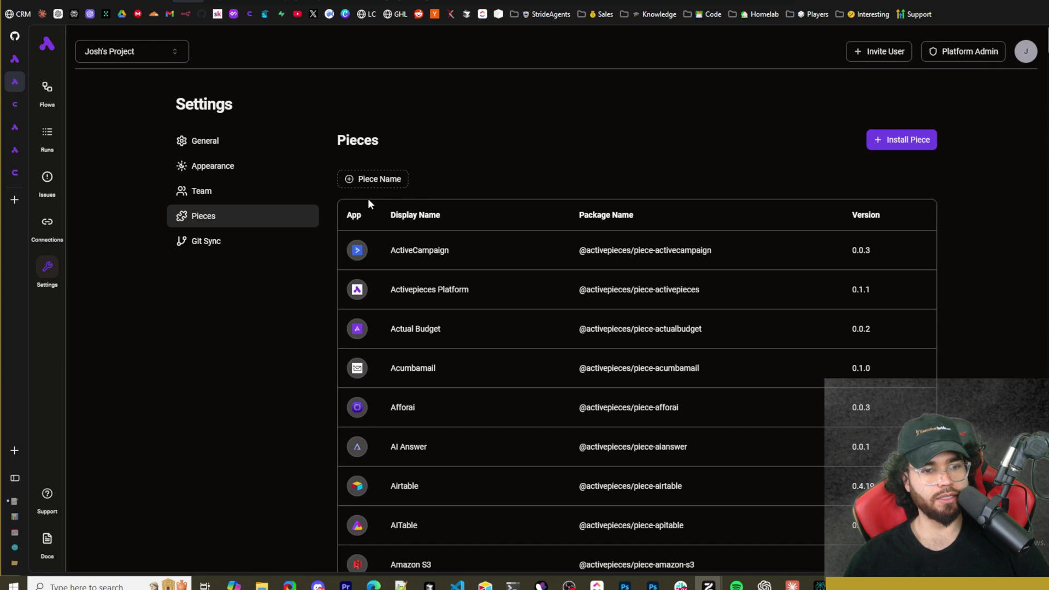
{"action": "left_click", "coordinate": [925, 147]}
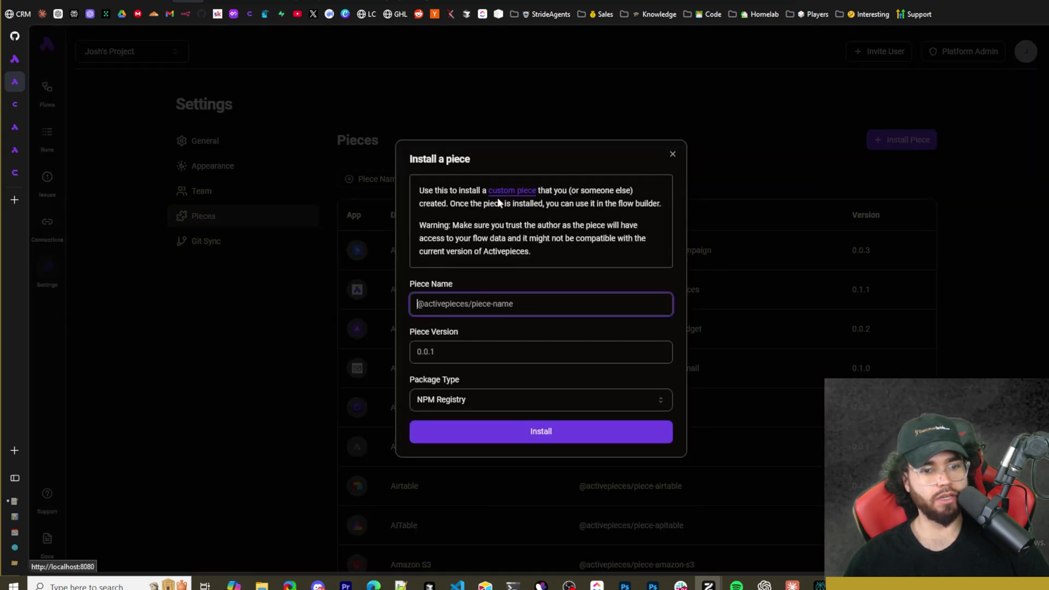
{"action": "left_click", "coordinate": [672, 155]}
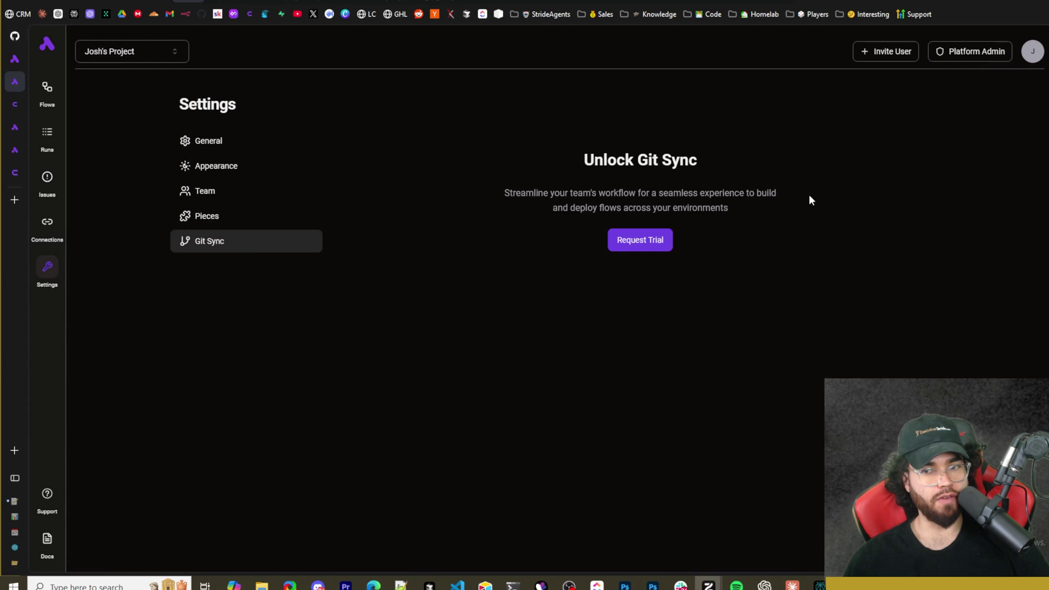
{"action": "left_click", "coordinate": [880, 52]}
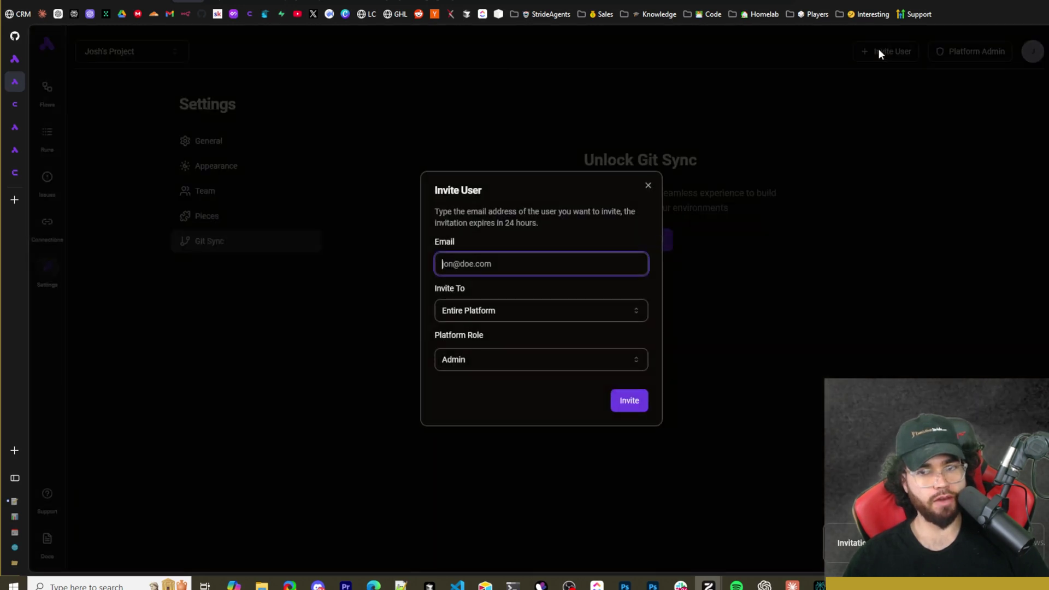
{"action": "type", "text": "sasdad"}
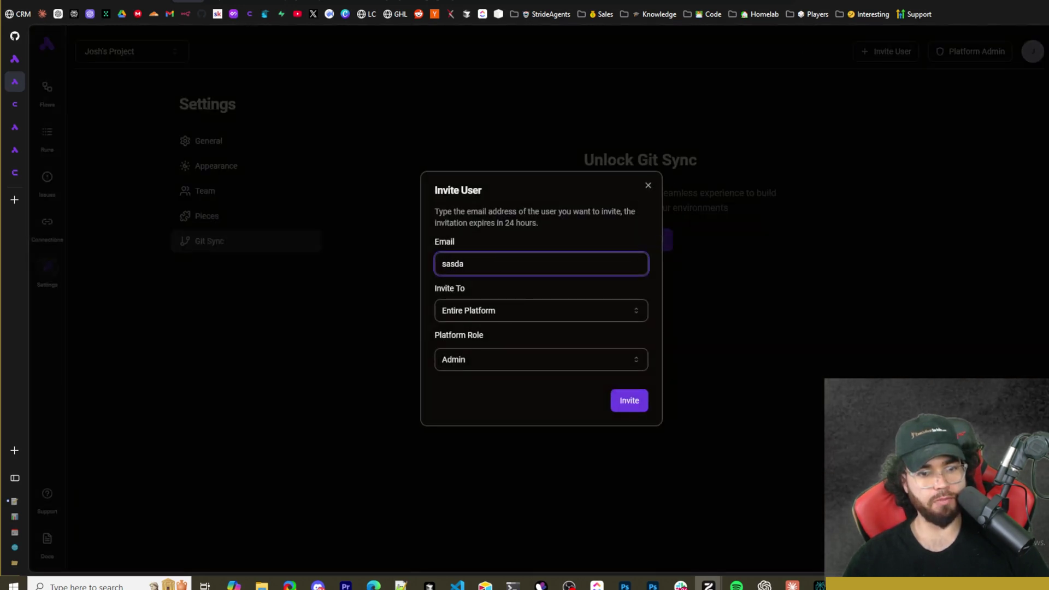
{"action": "left_click", "coordinate": [492, 311]}
{"action": "left_click", "coordinate": [492, 354]}
{"action": "left_click", "coordinate": [487, 360]}
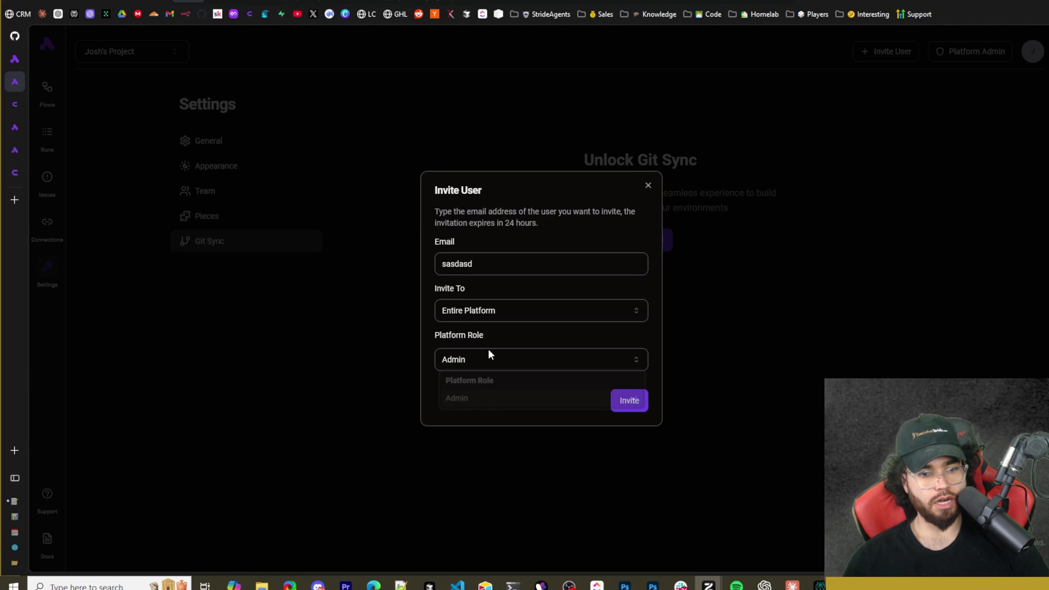
{"action": "left_click", "coordinate": [477, 401]}
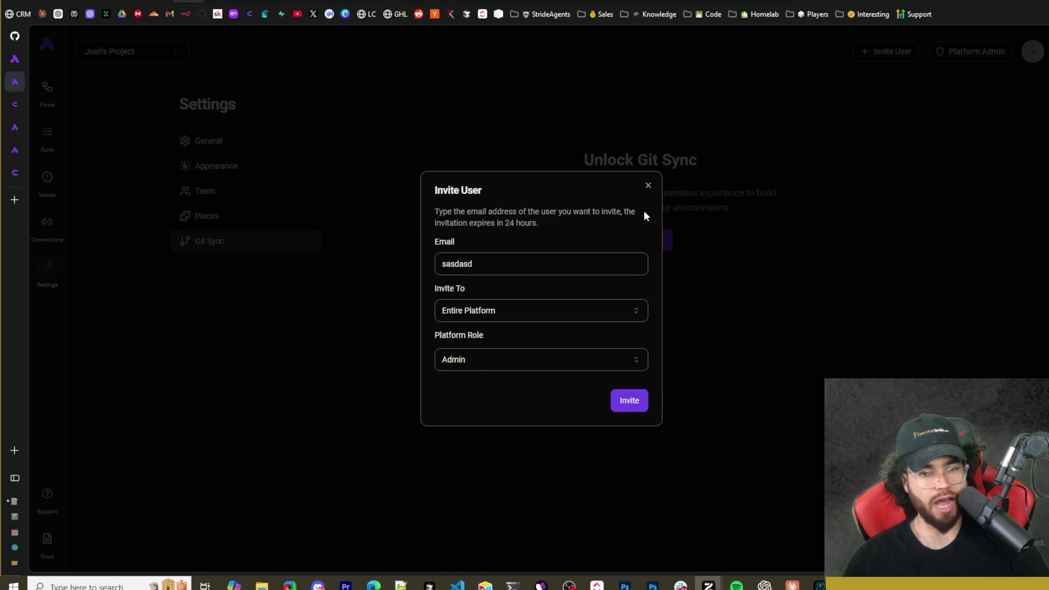
{"action": "left_click", "coordinate": [648, 184]}
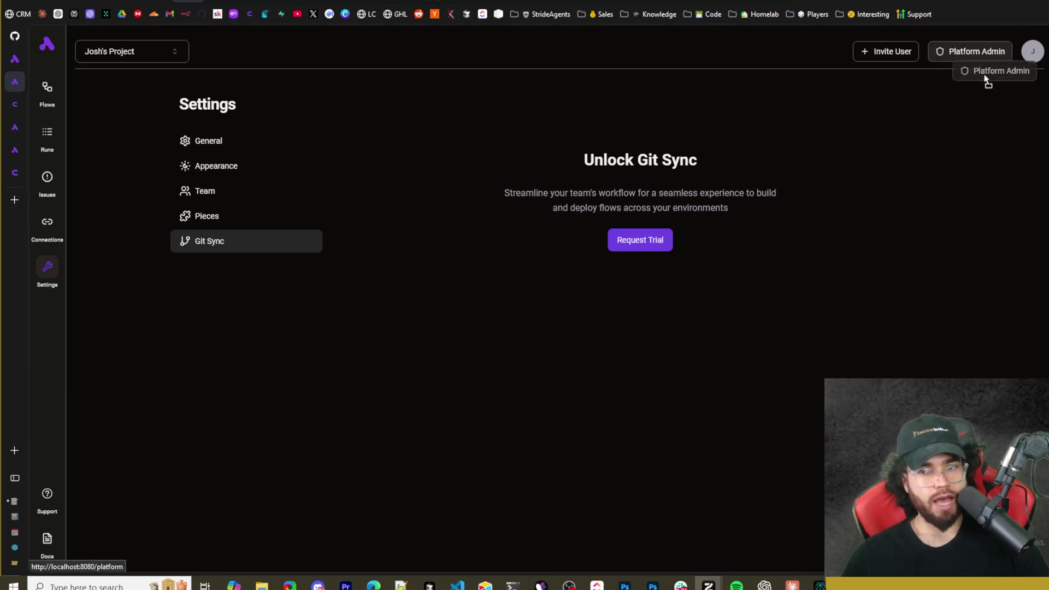
Enter Platform Admin and visit the Projects, Audit Logs, Pieces, Templates and Users pages.
{"action": "left_click", "coordinate": [978, 55]}
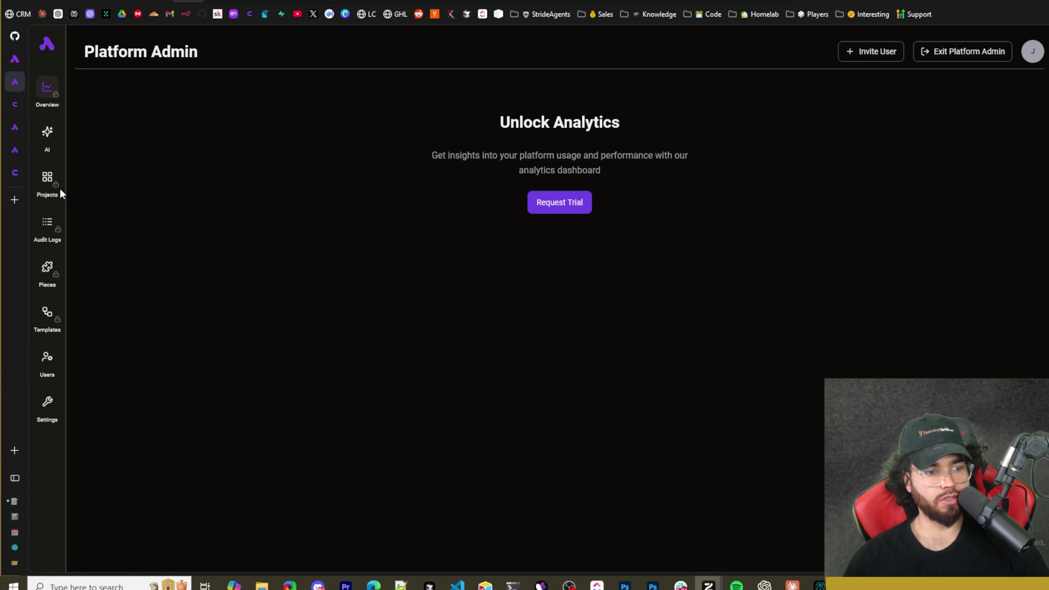
{"action": "left_click_drag", "start_coordinate": [60, 193], "coordinate": [54, 241]}
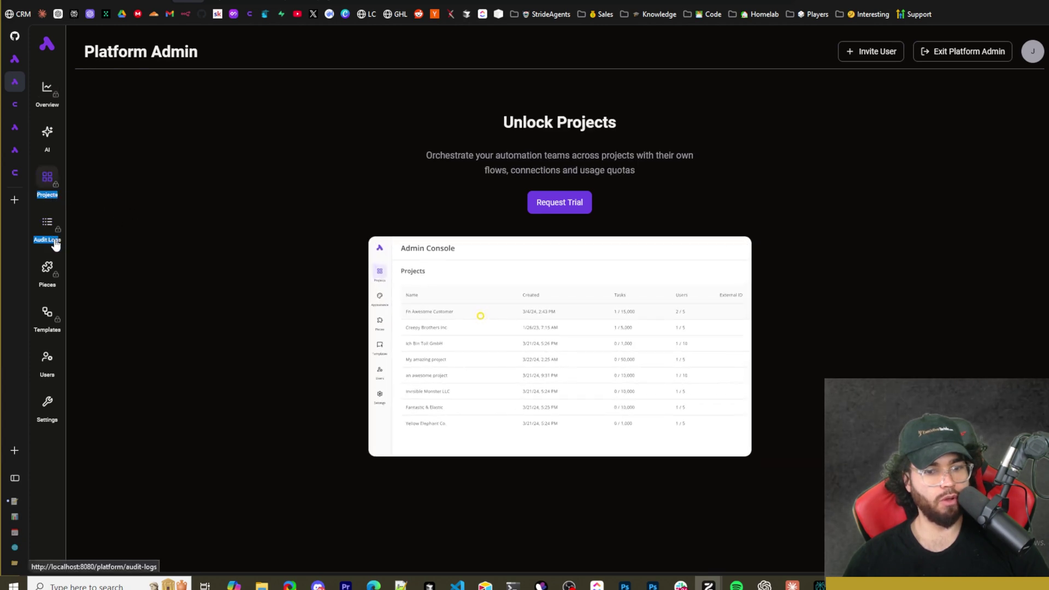
{"action": "left_click", "coordinate": [54, 244]}
{"action": "left_click", "coordinate": [47, 276]}
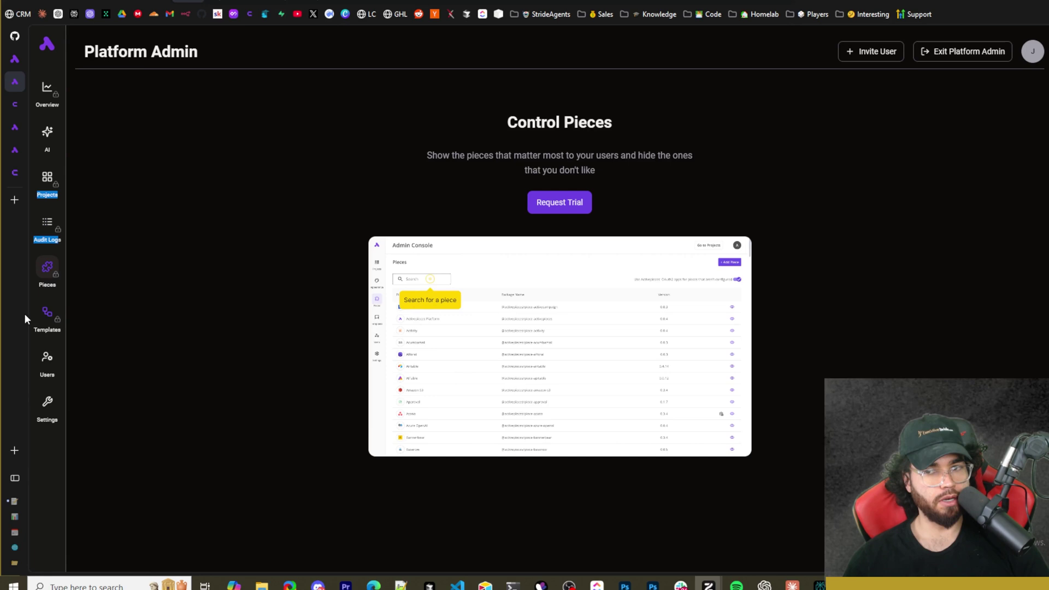
{"action": "left_click", "coordinate": [47, 325]}
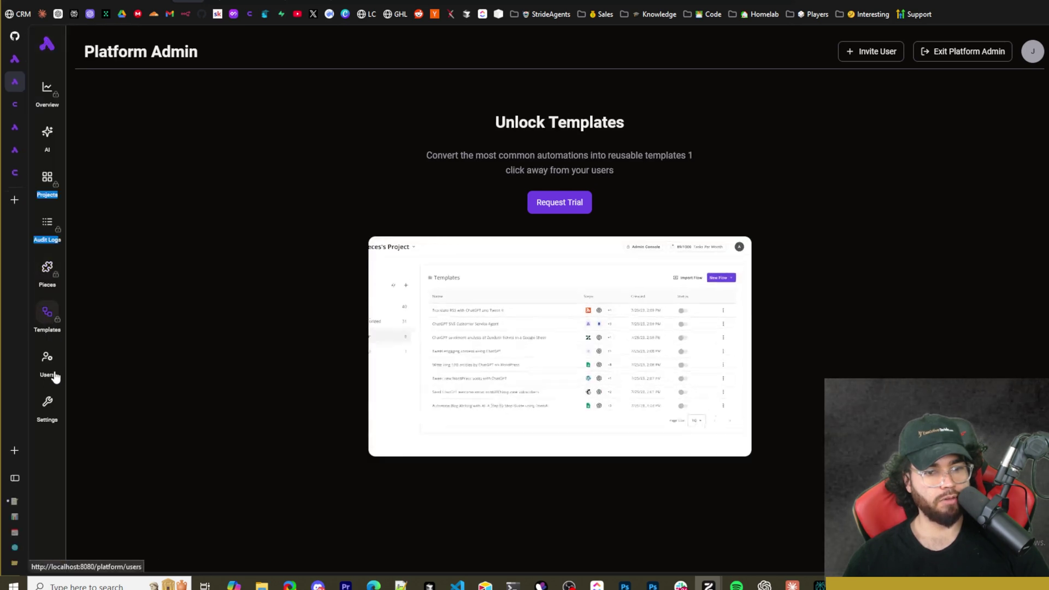
{"action": "left_click", "coordinate": [46, 374]}
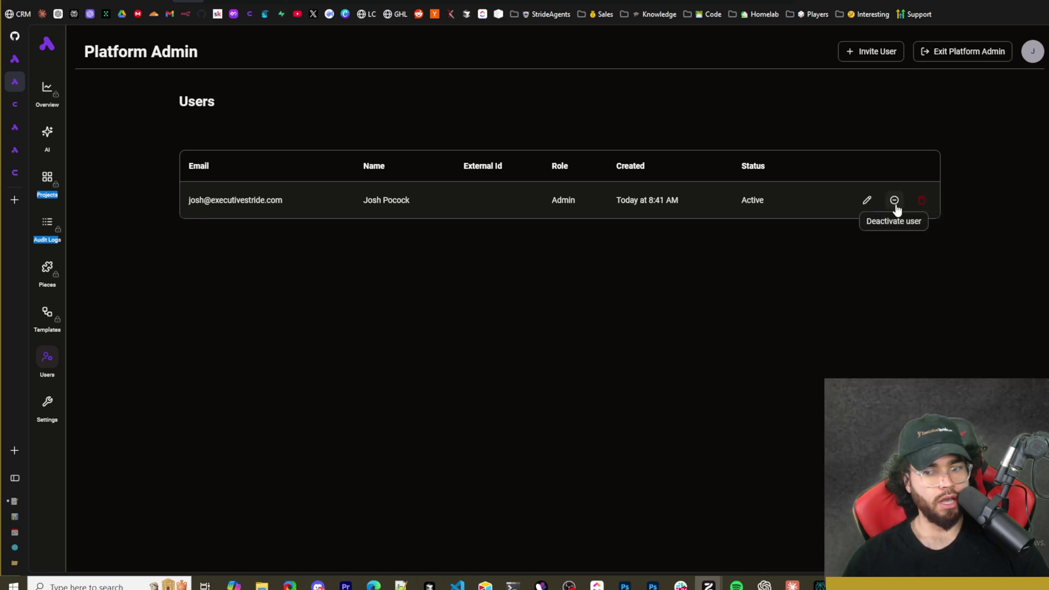
In platform Settings, view API Keys, Signing Keys, Single Sign On and License Key.
{"action": "left_click", "coordinate": [52, 422]}
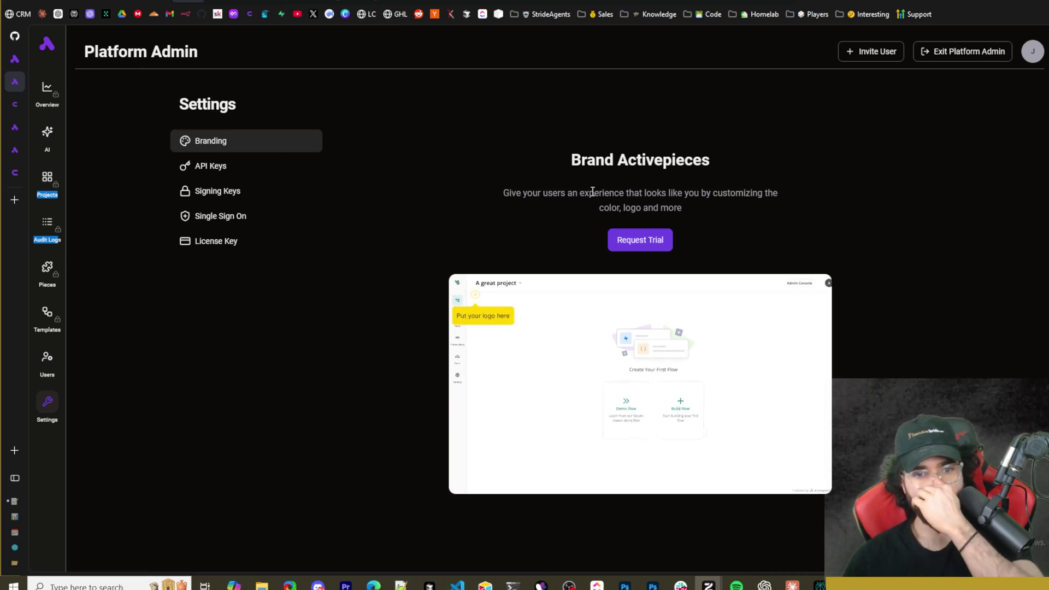
{"action": "left_click", "coordinate": [224, 170]}
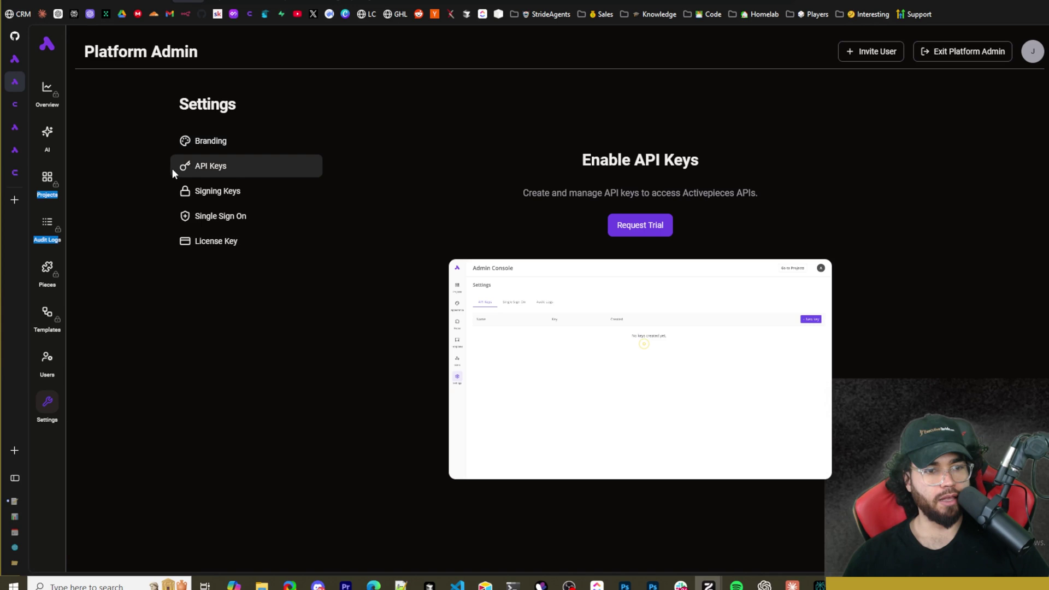
{"action": "left_click", "coordinate": [221, 193]}
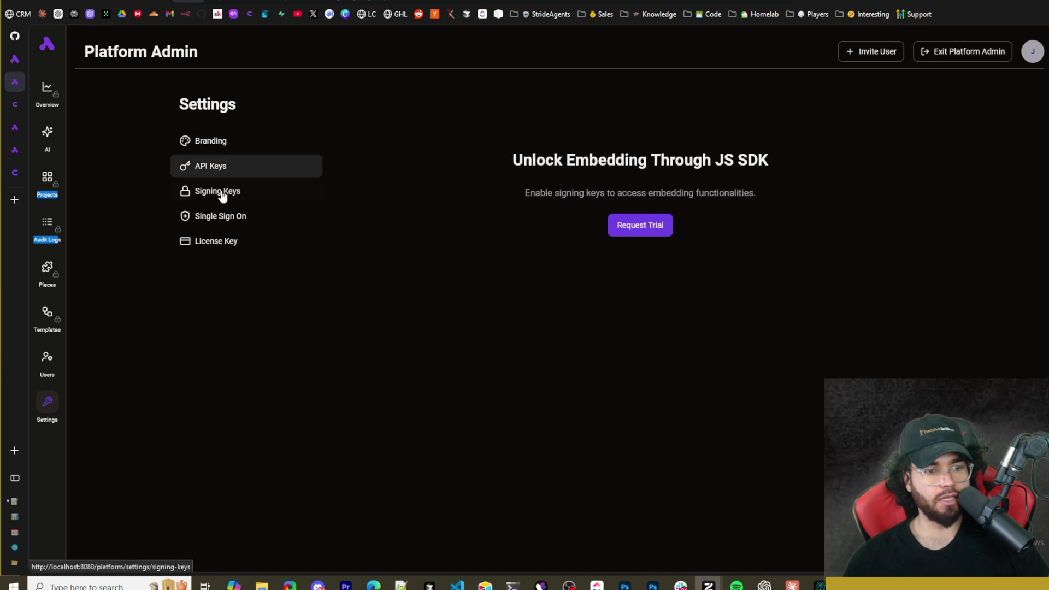
{"action": "left_click", "coordinate": [241, 216]}
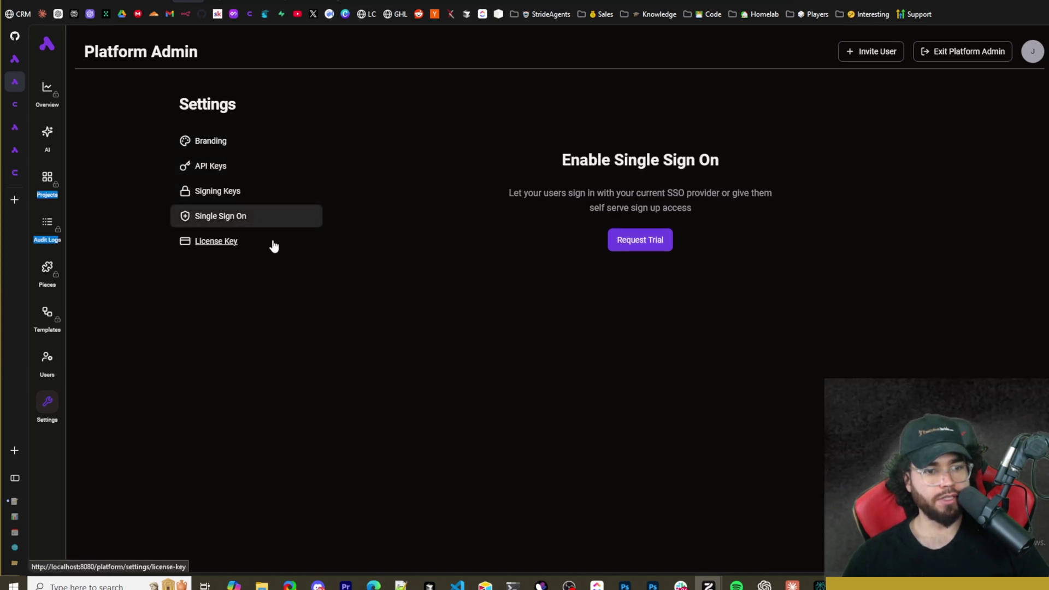
{"action": "left_click", "coordinate": [224, 245]}
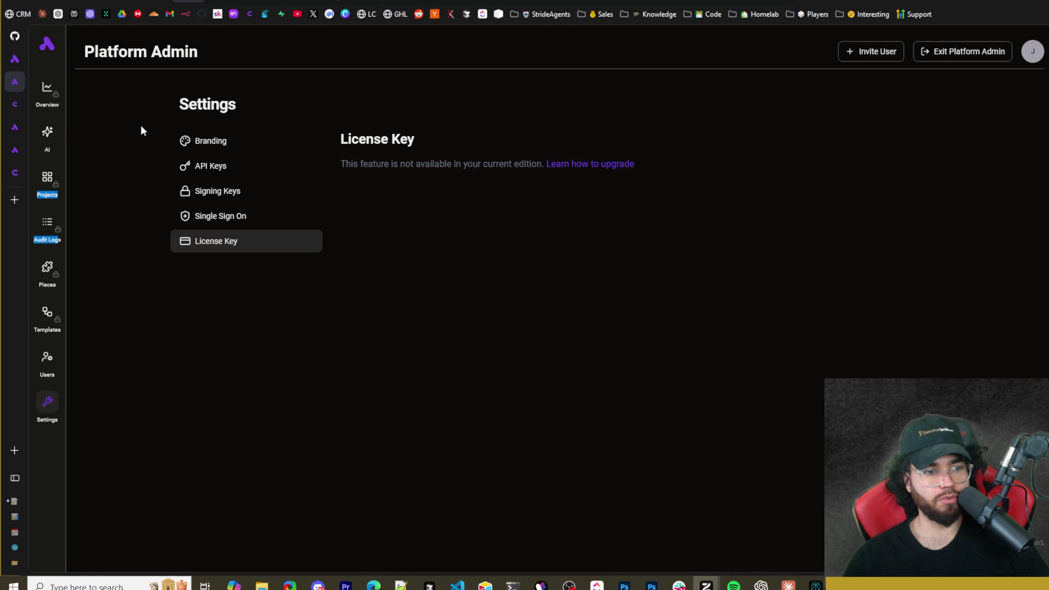
Open AI providers, view OpenAI's Enable dialog without saving, then glance at the account menu.
{"action": "left_click", "coordinate": [54, 133]}
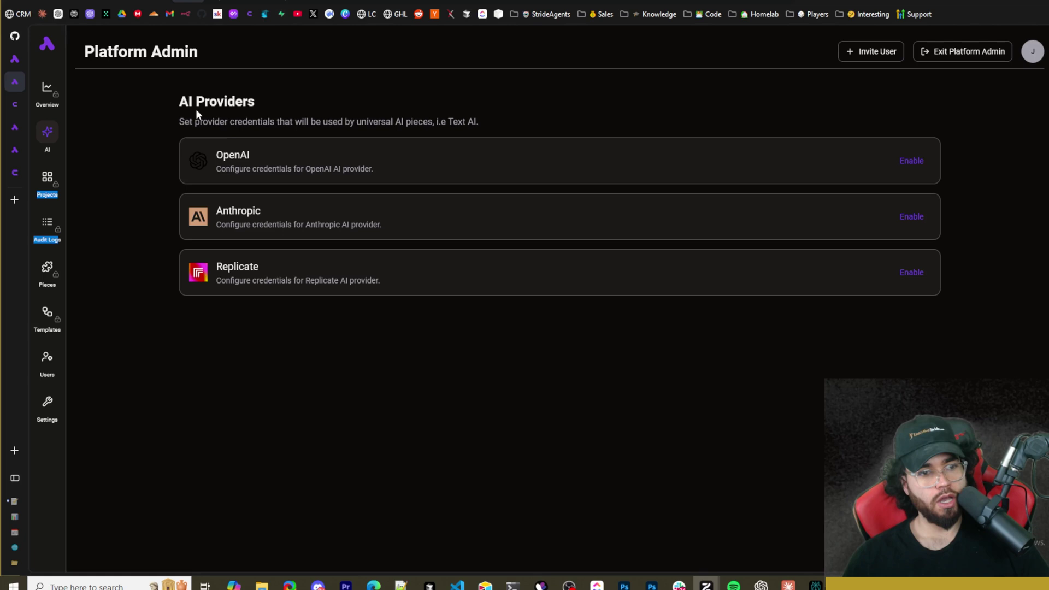
{"action": "left_click_drag", "start_coordinate": [196, 109], "coordinate": [306, 134]}
{"action": "left_click", "coordinate": [484, 161]}
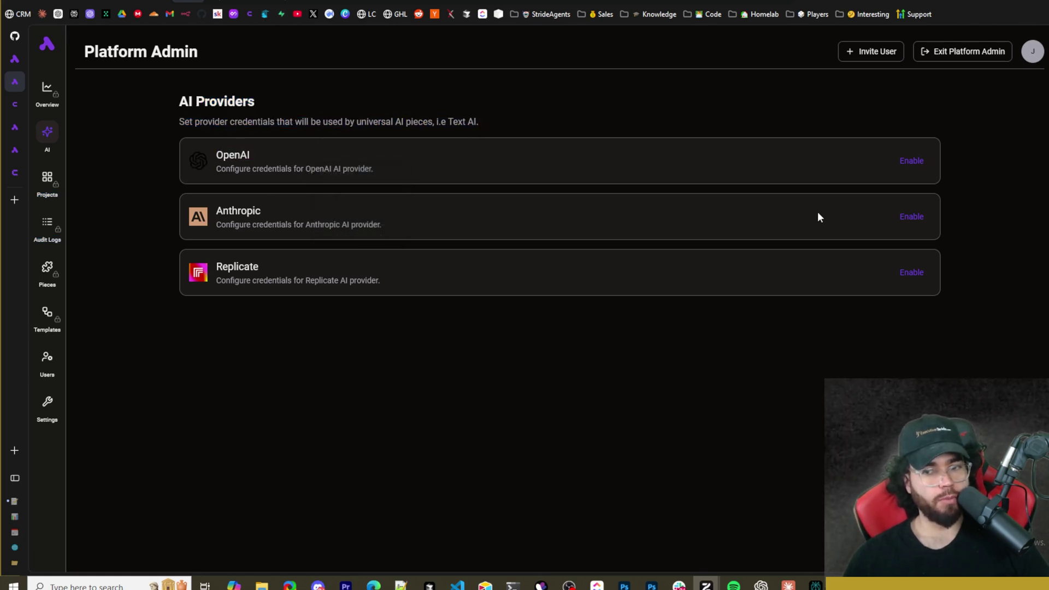
{"action": "left_click", "coordinate": [912, 161]}
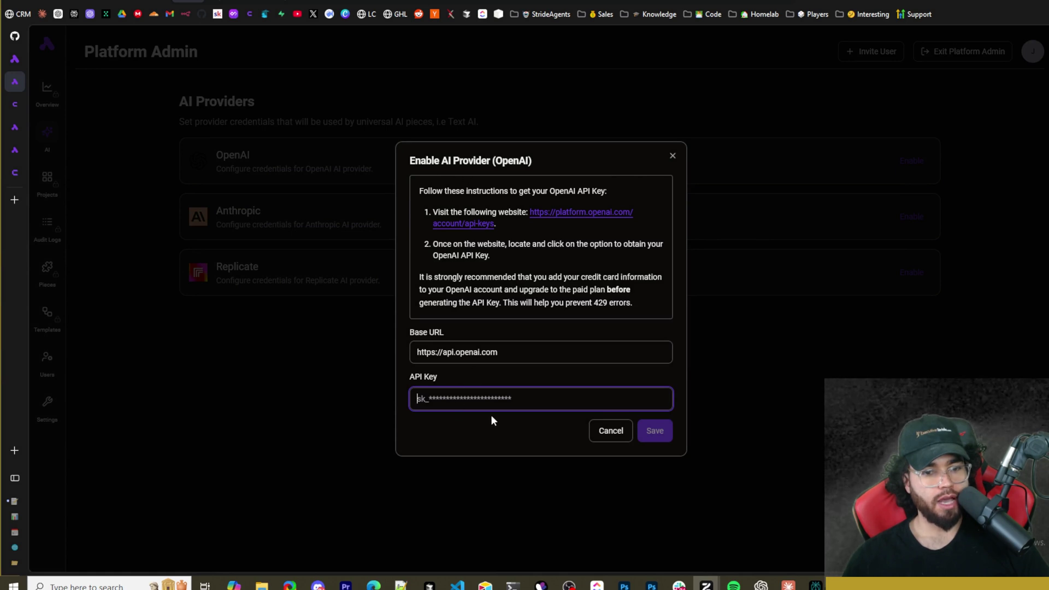
{"action": "left_click", "coordinate": [673, 158]}
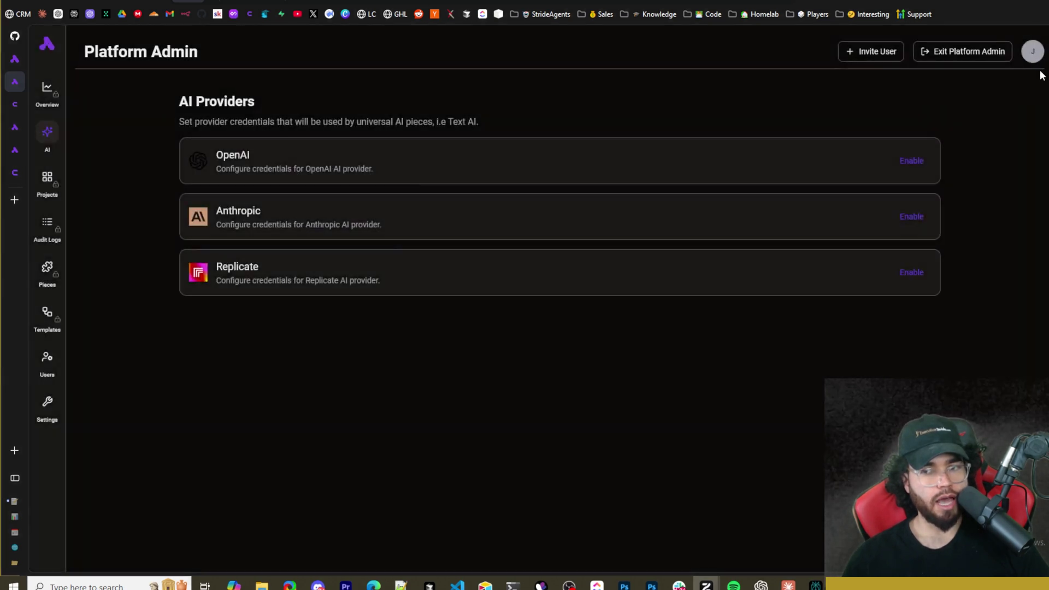
{"action": "left_click", "coordinate": [1032, 54]}
{"action": "left_click", "coordinate": [703, 81]}
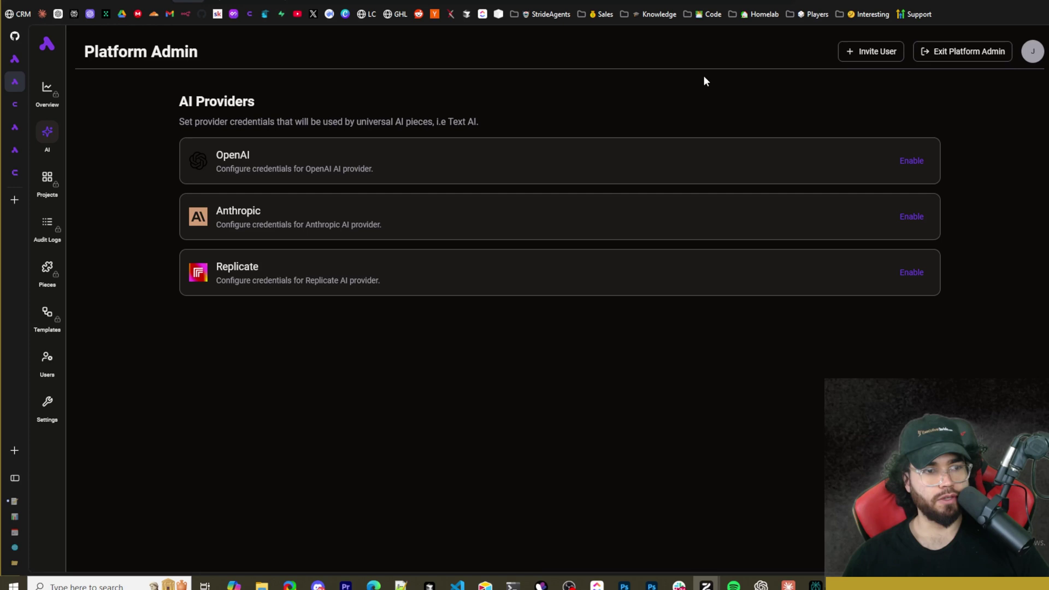
Create an empty flows folder named 'test'.
{"action": "left_click", "coordinate": [44, 51]}
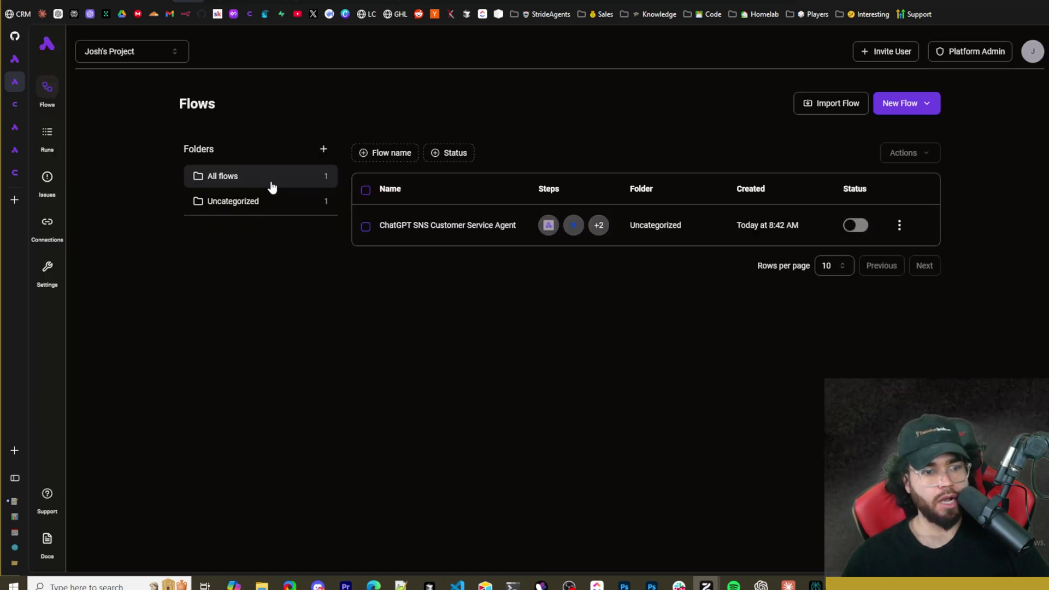
{"action": "left_click", "coordinate": [324, 148]}
{"action": "type", "text": "test"}
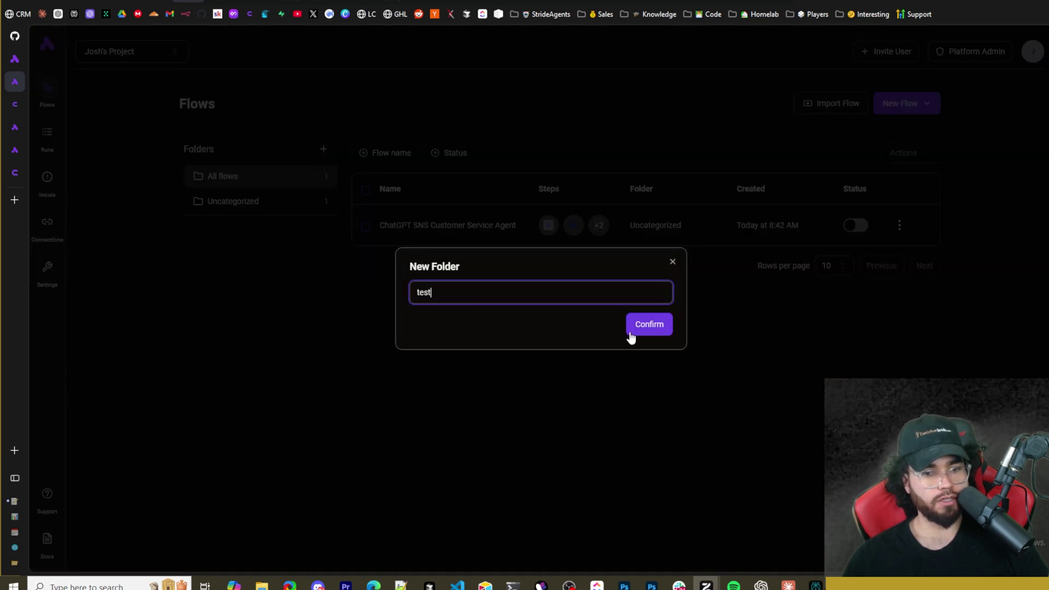
{"action": "left_click", "coordinate": [639, 327]}
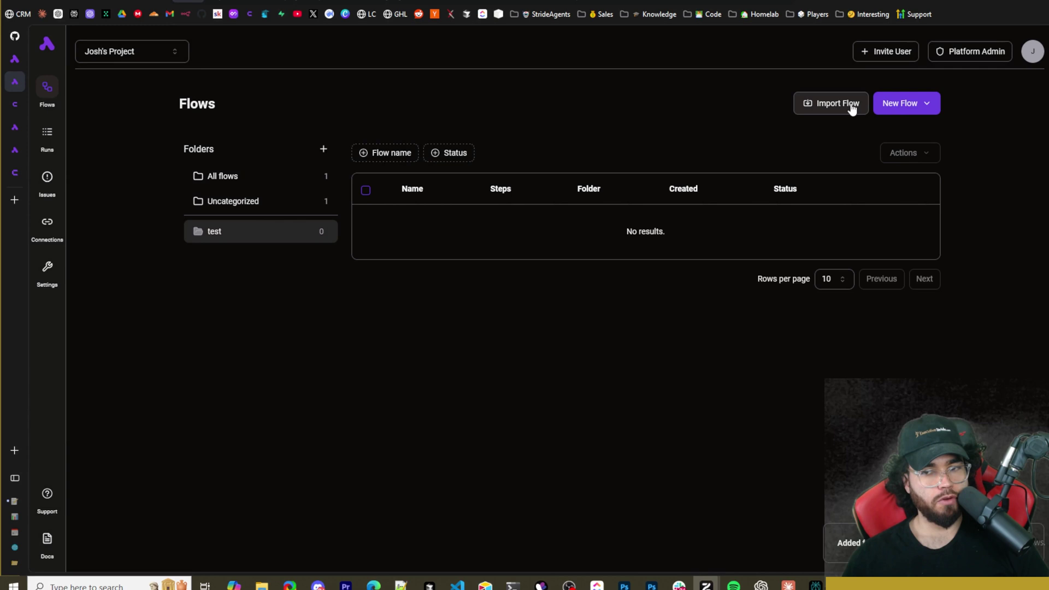
Browse the ready-made flow templates, close them, and return to the Docker docs tab.
{"action": "left_click", "coordinate": [908, 105]}
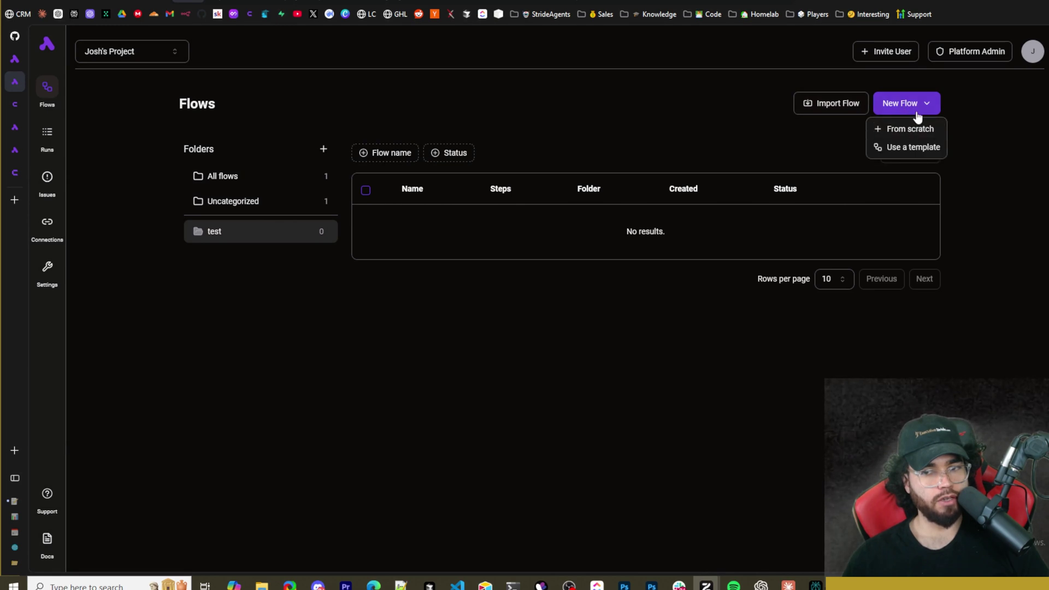
{"action": "left_click", "coordinate": [901, 145]}
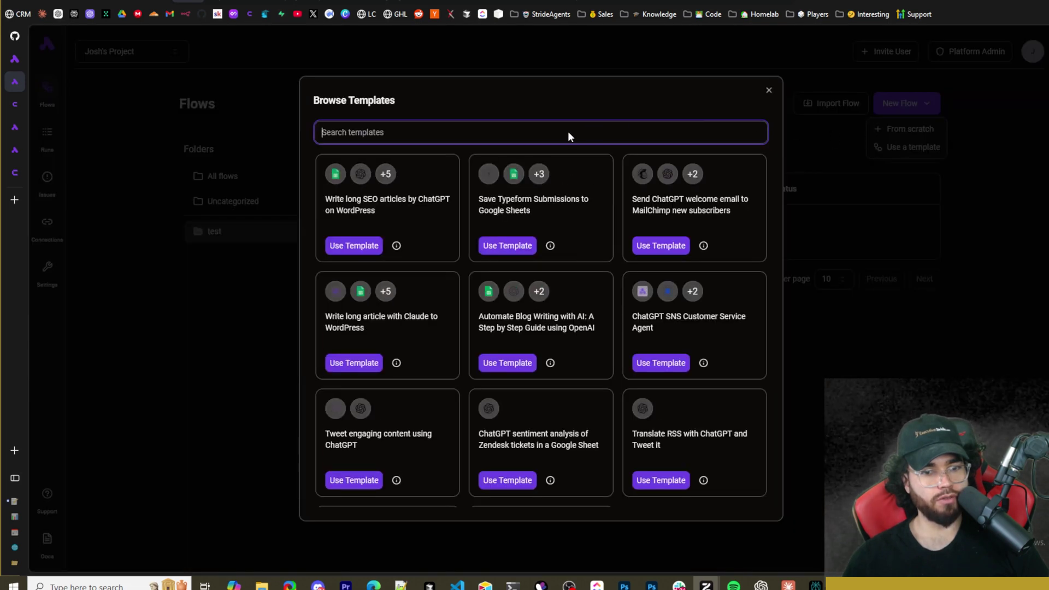
{"action": "scroll", "coordinate": [524, 241], "scroll_direction": "down", "scroll_amount": 3}
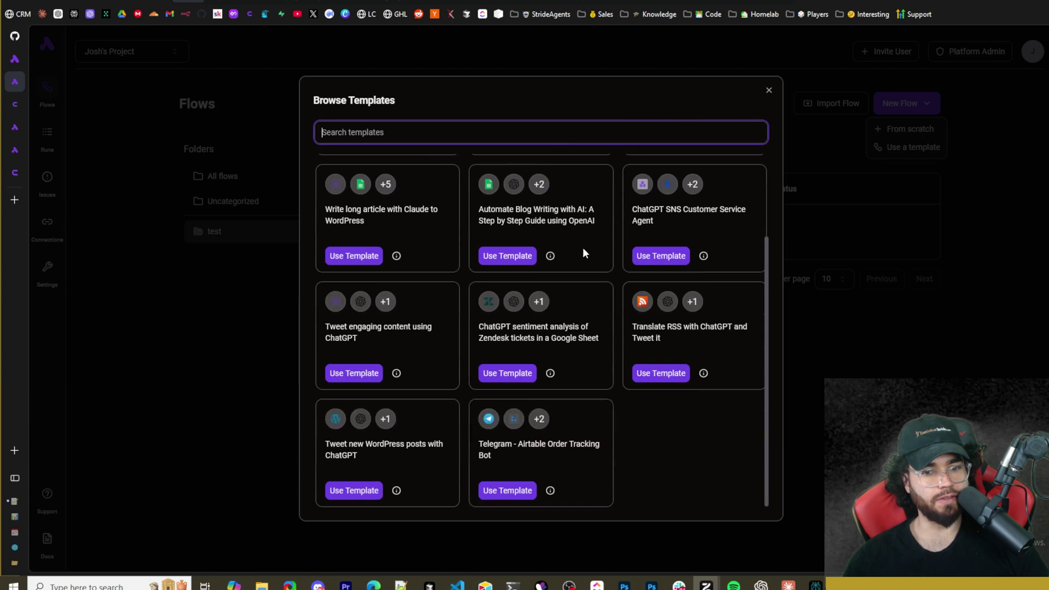
{"action": "scroll", "coordinate": [582, 247], "scroll_direction": "up", "scroll_amount": 3}
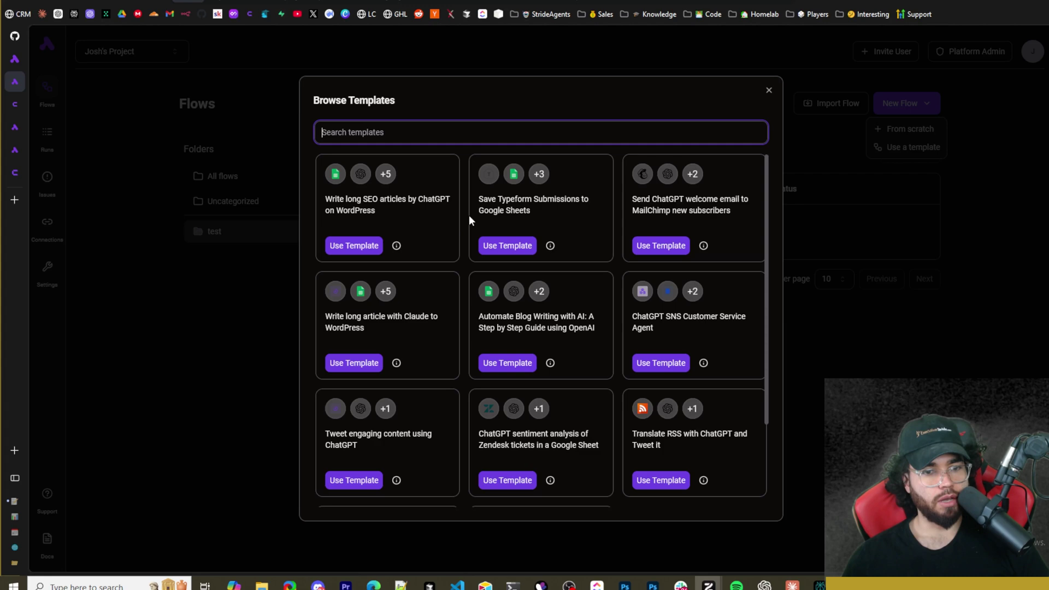
{"action": "scroll", "coordinate": [602, 293], "scroll_direction": "down", "scroll_amount": 2}
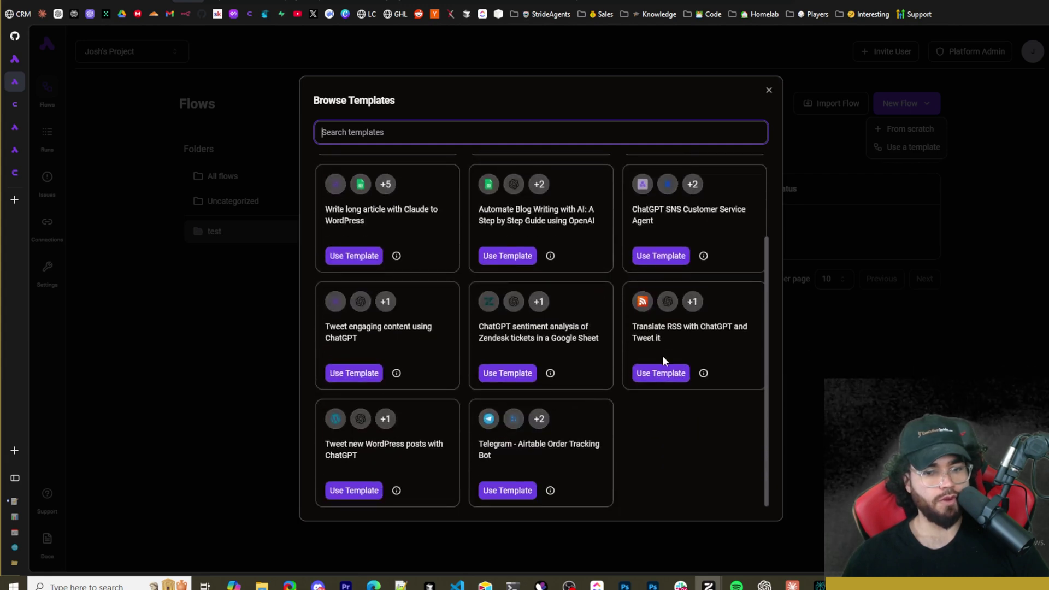
{"action": "left_click", "coordinate": [769, 90]}
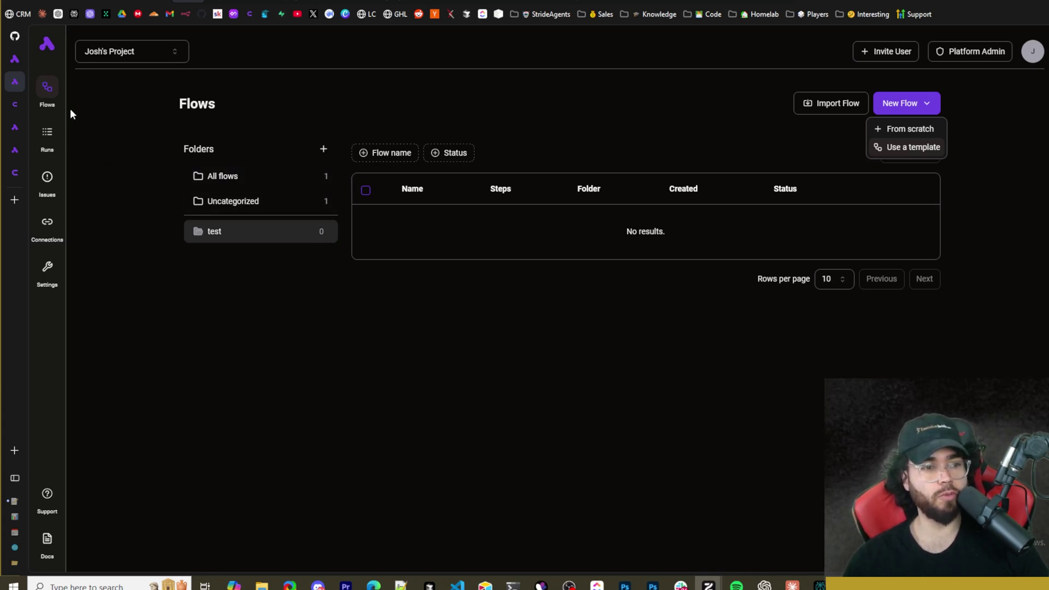
{"action": "mouse_move", "coordinate": [16, 108]}
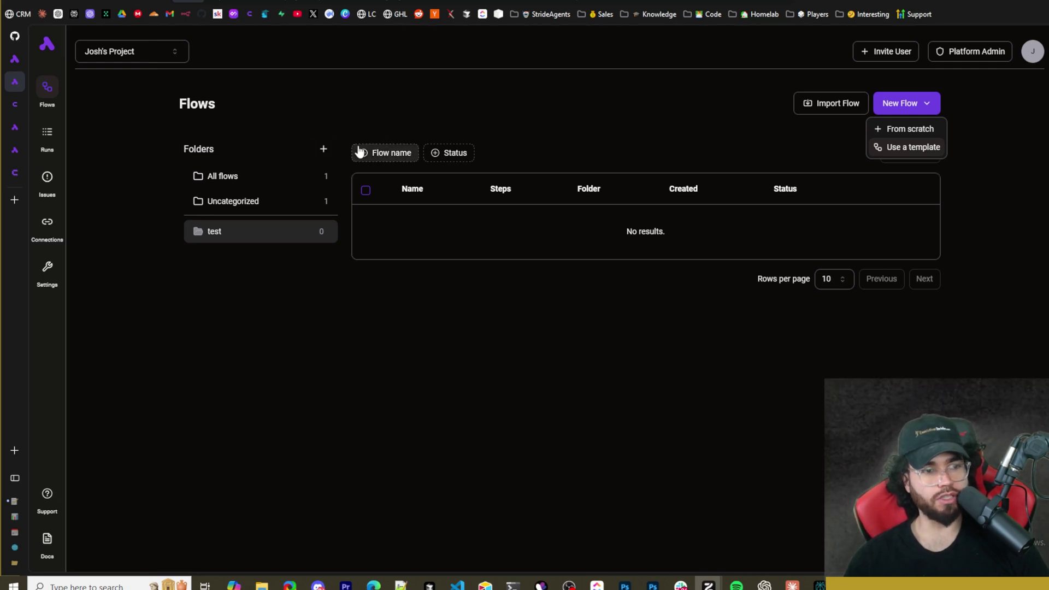
{"action": "key", "text": "ctrl+shift+Tab"}
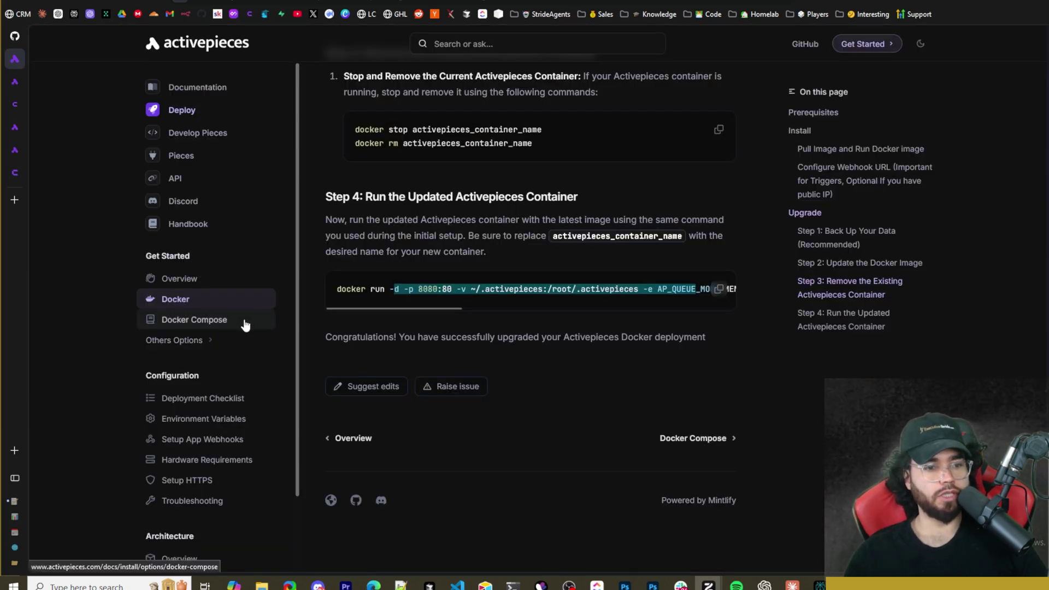
Read through the Docker Compose installation and upgrade guide.
{"action": "left_click", "coordinate": [245, 322]}
{"action": "scroll", "coordinate": [467, 307], "scroll_direction": "down", "scroll_amount": 7}
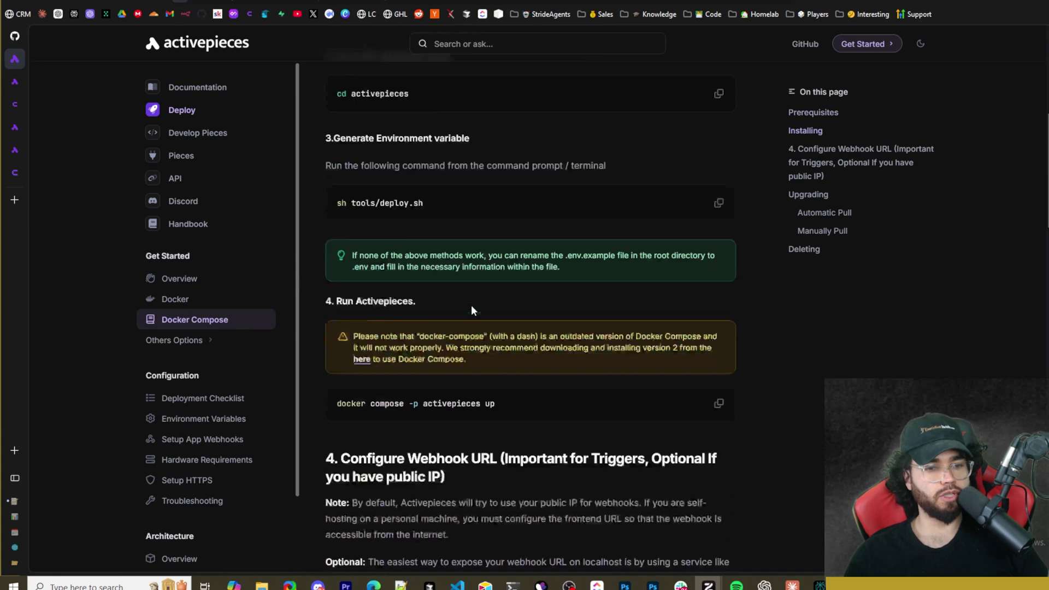
{"action": "scroll", "coordinate": [474, 306], "scroll_direction": "down", "scroll_amount": 2}
{"action": "scroll", "coordinate": [514, 277], "scroll_direction": "down", "scroll_amount": 6}
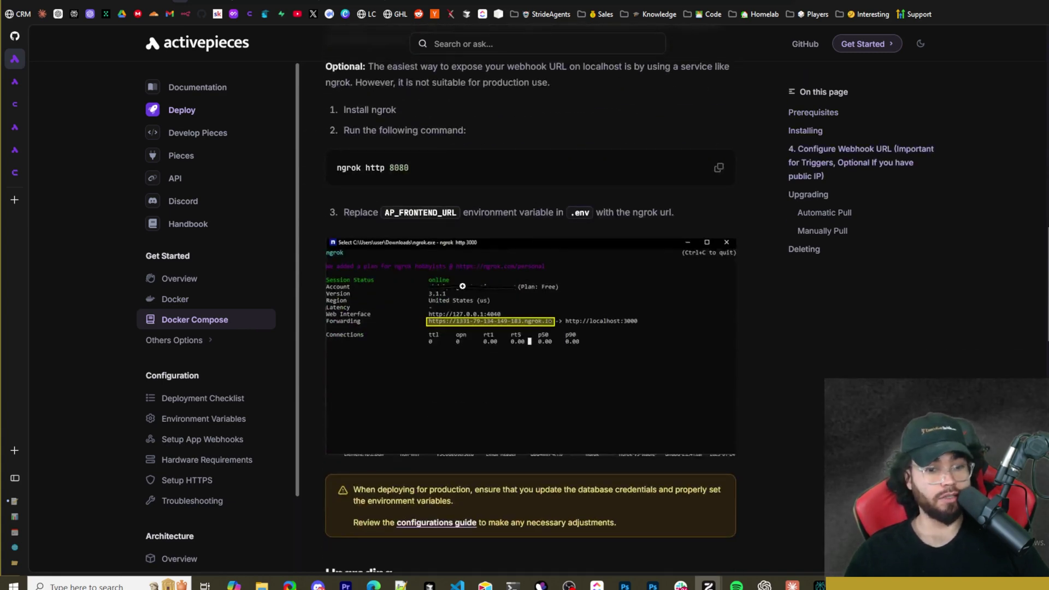
{"action": "scroll", "coordinate": [502, 304], "scroll_direction": "down", "scroll_amount": 10}
{"action": "scroll", "coordinate": [500, 303], "scroll_direction": "up", "scroll_amount": 4}
{"action": "scroll", "coordinate": [499, 298], "scroll_direction": "up", "scroll_amount": 4}
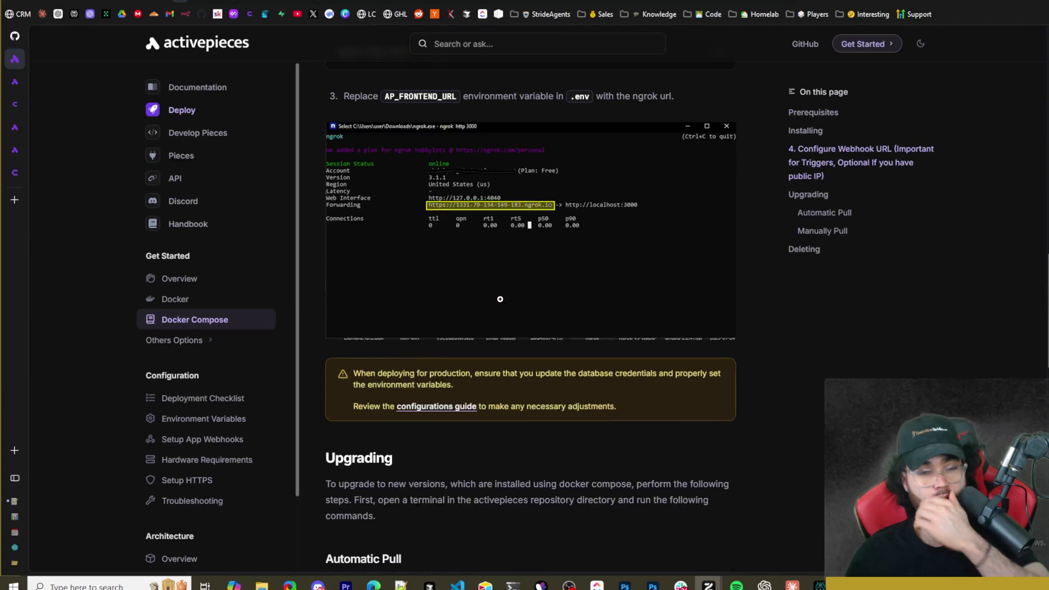
{"action": "scroll", "coordinate": [499, 300], "scroll_direction": "down", "scroll_amount": 3}
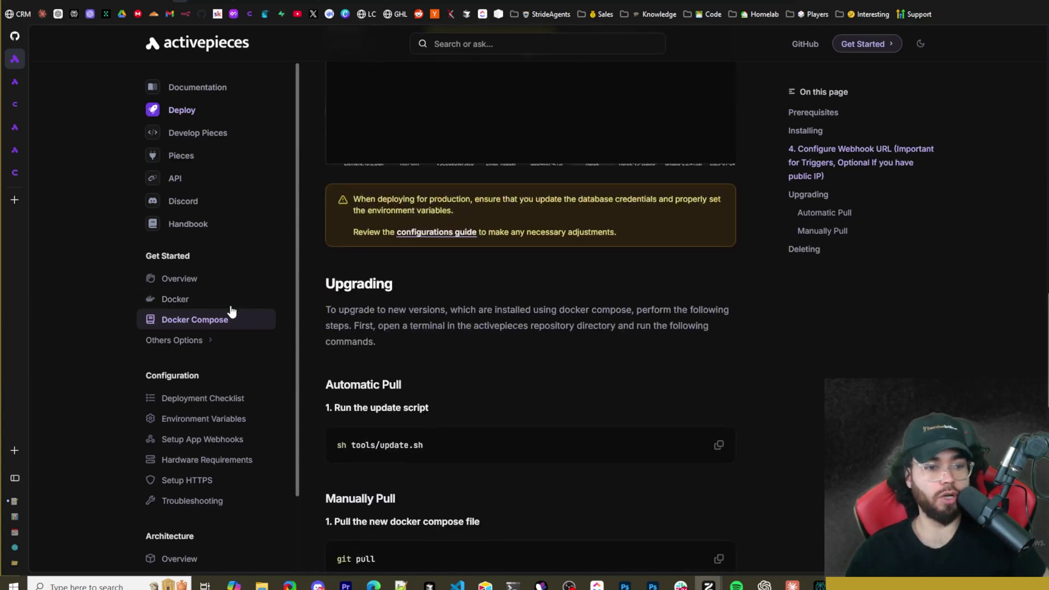
{"action": "scroll", "coordinate": [403, 304], "scroll_direction": "down", "scroll_amount": 10}
Skim the activepieces GitHub repository, then go to the Coolify website.
{"action": "mouse_move", "coordinate": [9, 125]}
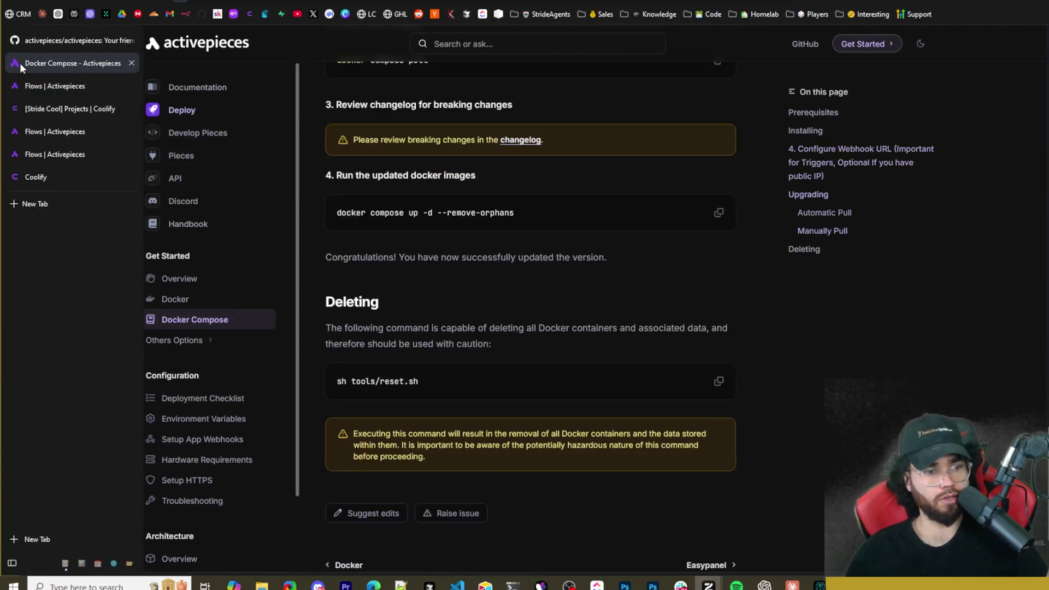
{"action": "left_click", "coordinate": [24, 41]}
{"action": "scroll", "coordinate": [407, 224], "scroll_direction": "down", "scroll_amount": 3}
{"action": "scroll", "coordinate": [408, 225], "scroll_direction": "down", "scroll_amount": 3}
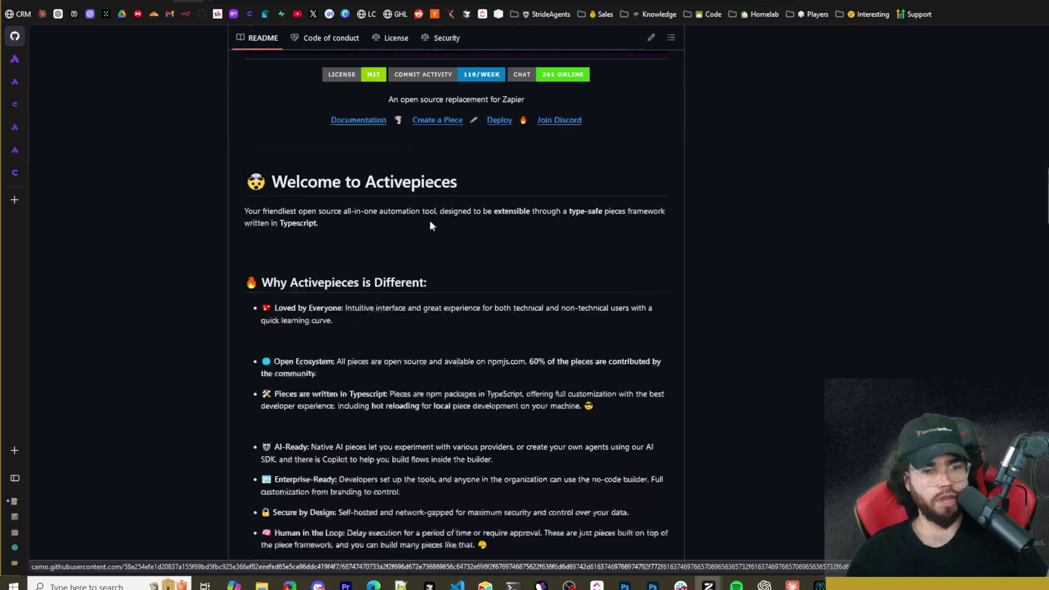
{"action": "scroll", "coordinate": [429, 225], "scroll_direction": "up", "scroll_amount": 10}
{"action": "left_click", "coordinate": [80, 178]}
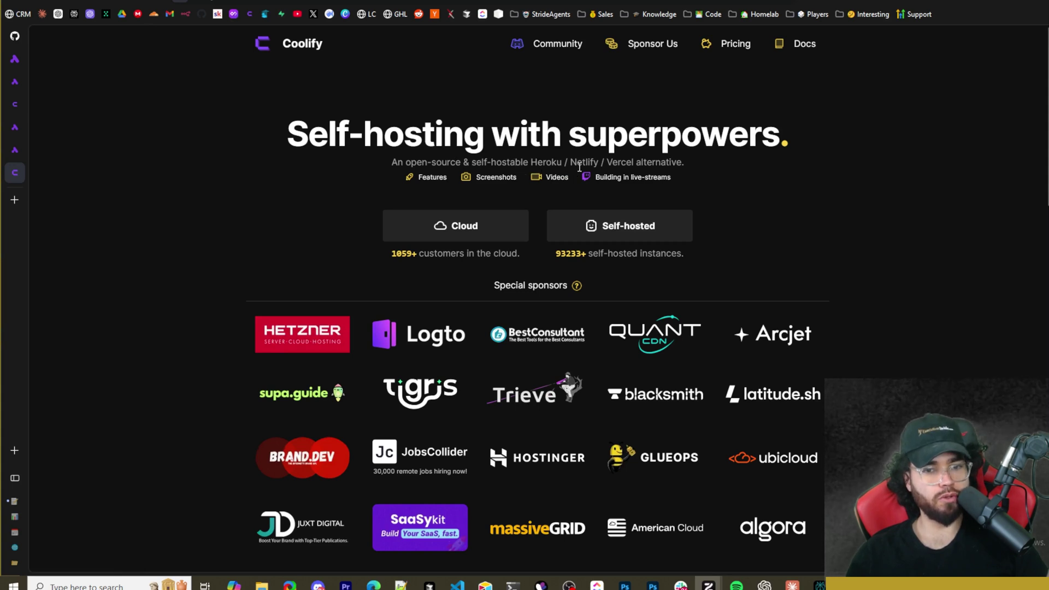
Open Coolify's self-hosted page and select its curl install command.
{"action": "left_click", "coordinate": [606, 234]}
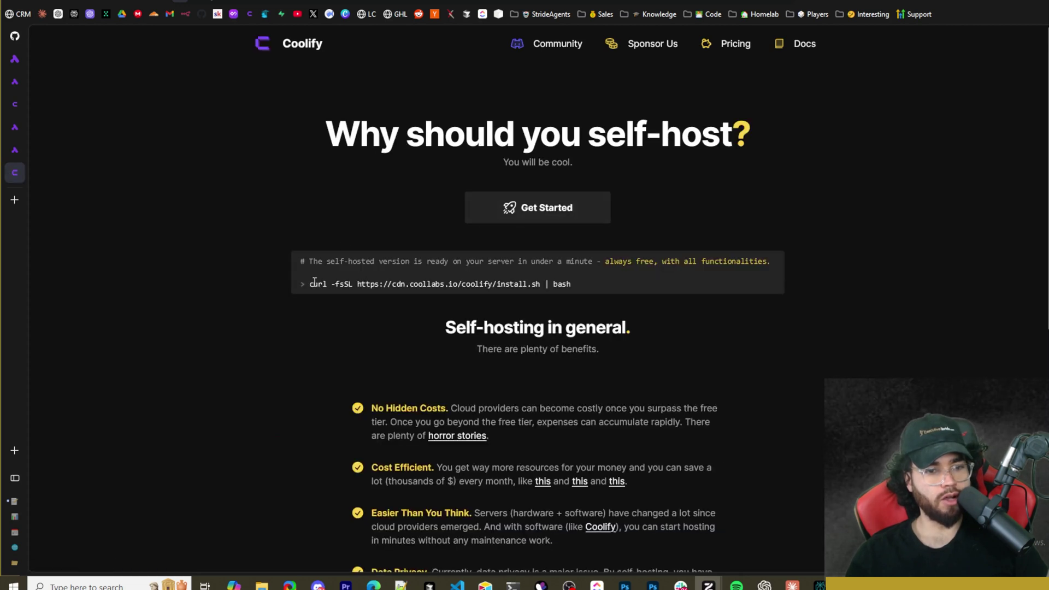
{"action": "left_click_drag", "start_coordinate": [596, 288], "coordinate": [314, 289]}
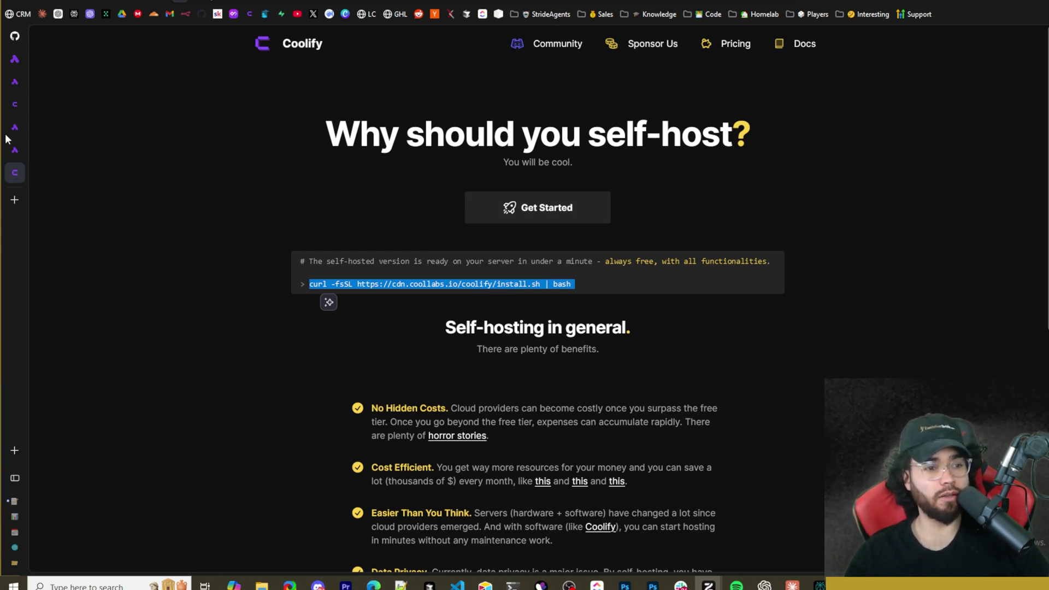
{"action": "mouse_move", "coordinate": [22, 110]}
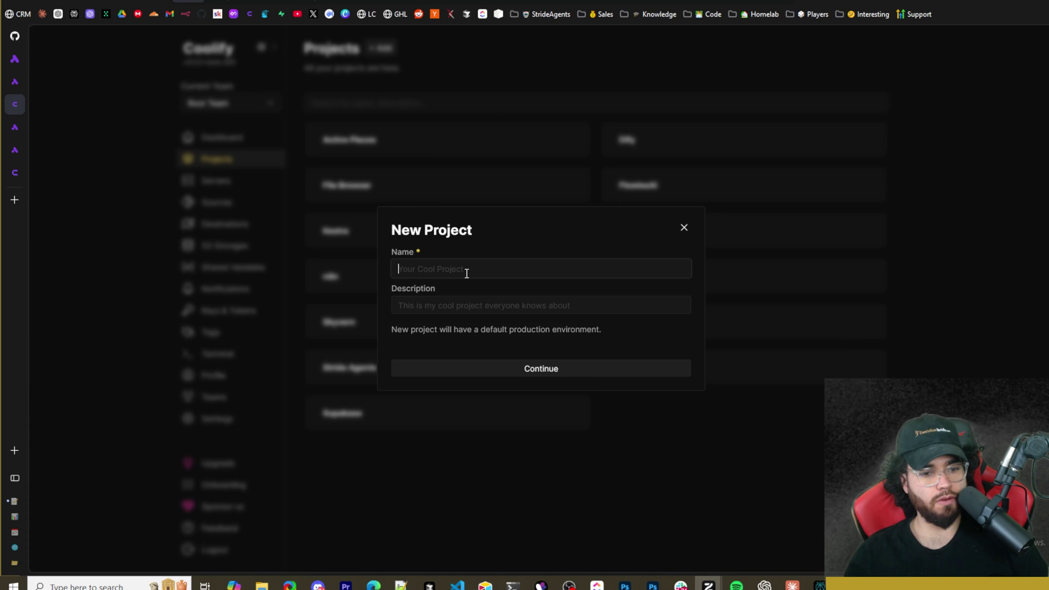
Create the APs project, enter its production environment, and start adding a new resource.
{"action": "type", "text": "A"}
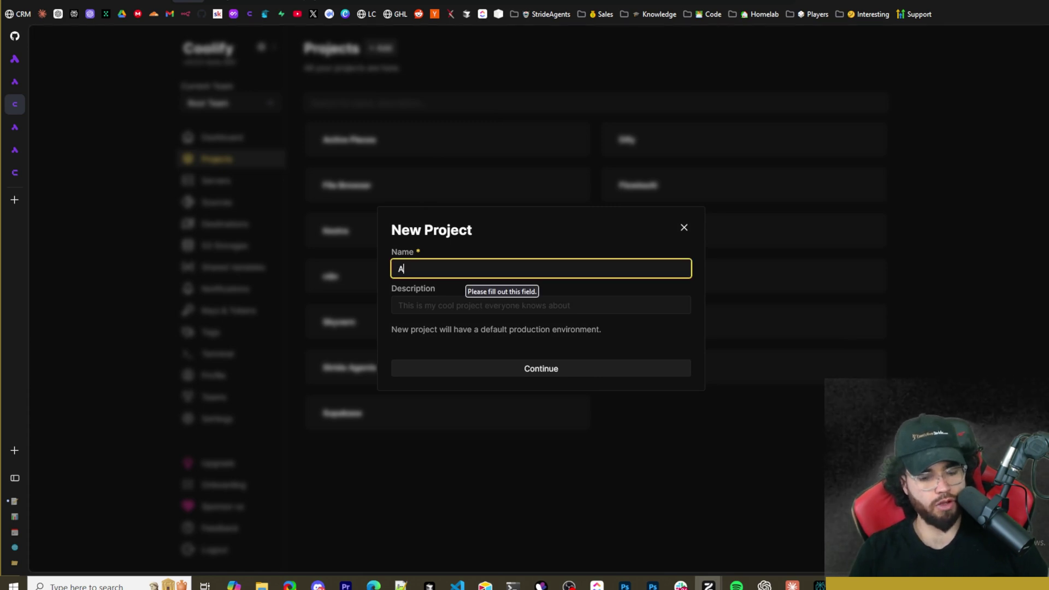
{"action": "type", "text": "pps"}
{"action": "left_click", "coordinate": [595, 371]}
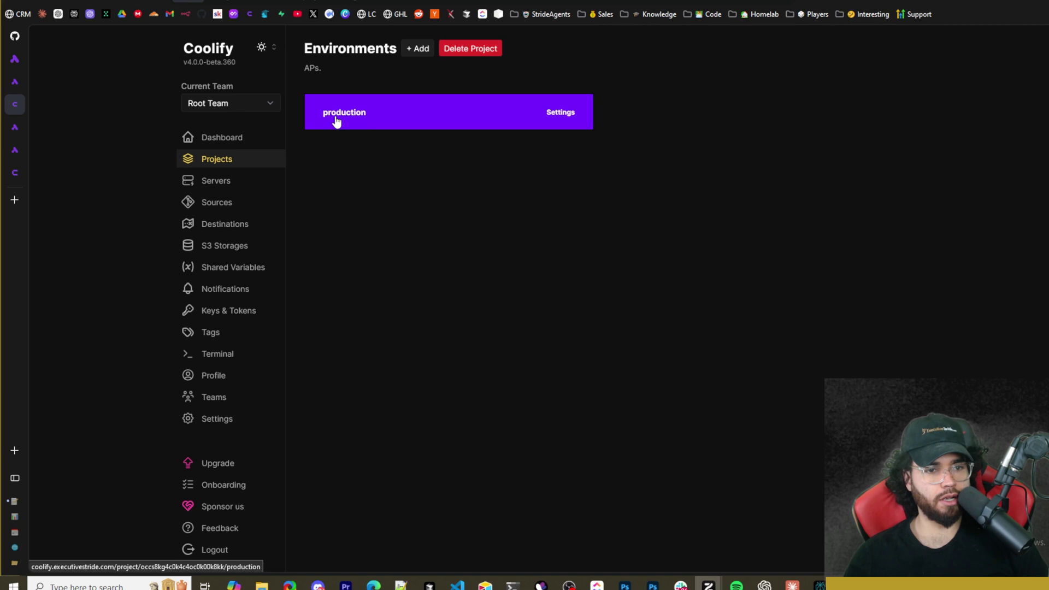
{"action": "left_click", "coordinate": [336, 122]}
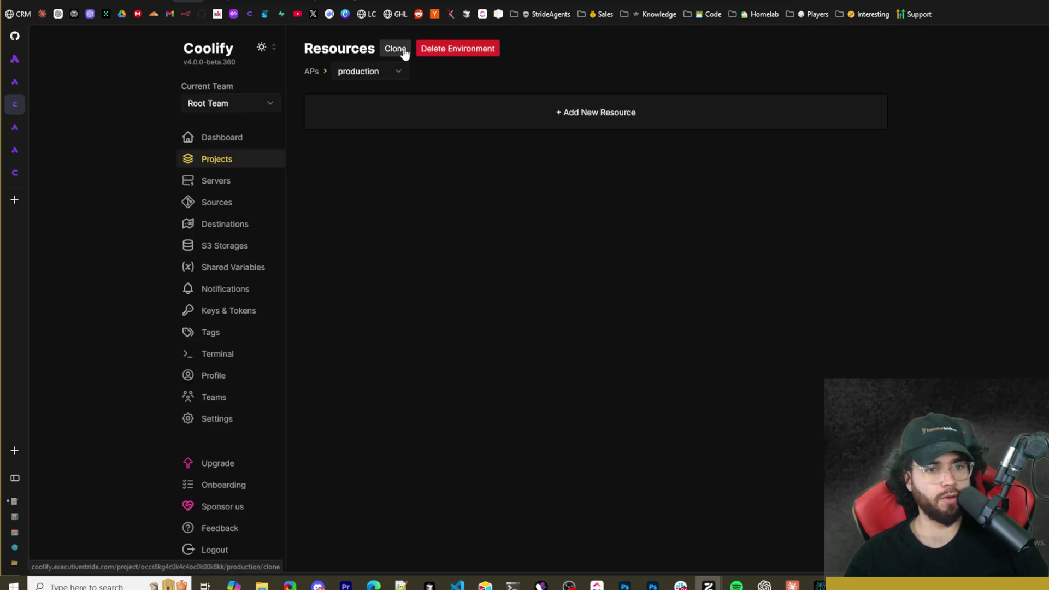
{"action": "left_click", "coordinate": [424, 106]}
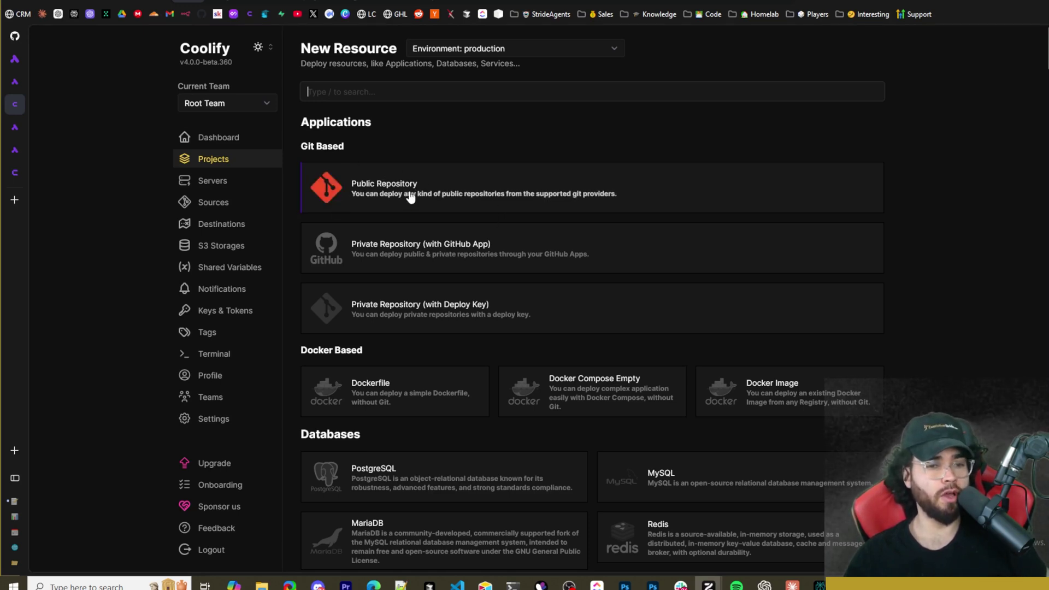
Scroll to Services and pick the Activepieces card to create its stack.
{"action": "scroll", "coordinate": [448, 365], "scroll_direction": "down", "scroll_amount": 1}
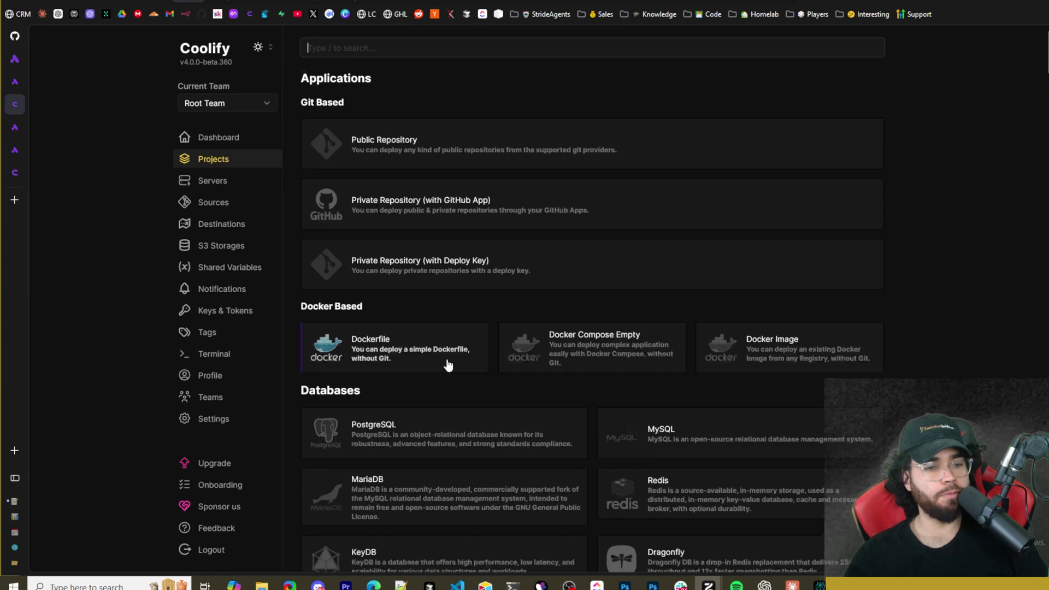
{"action": "scroll", "coordinate": [448, 365], "scroll_direction": "down", "scroll_amount": 5}
{"action": "scroll", "coordinate": [394, 306], "scroll_direction": "down", "scroll_amount": 4}
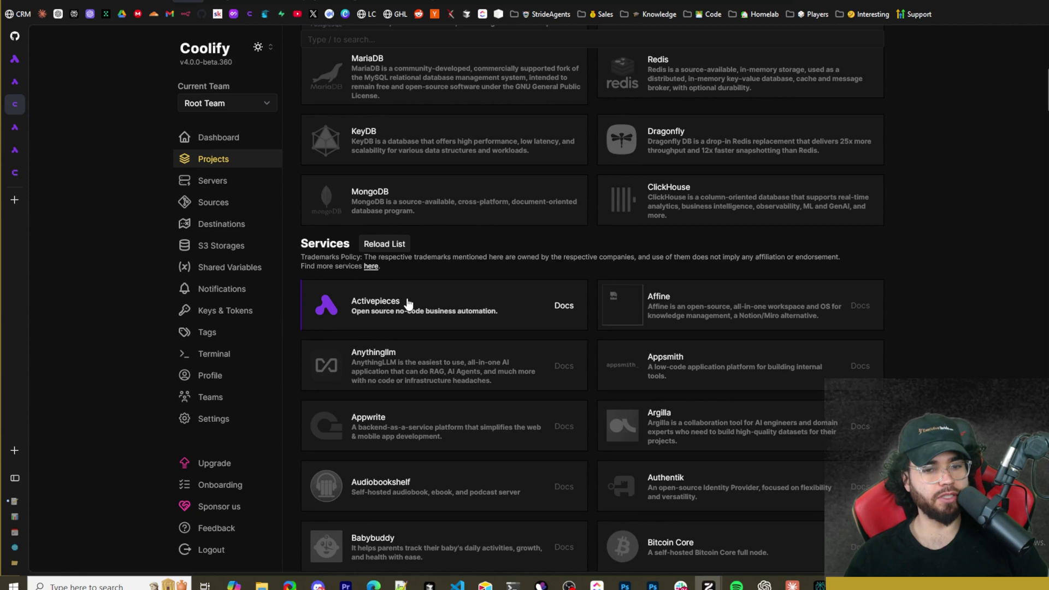
{"action": "left_click", "coordinate": [370, 310]}
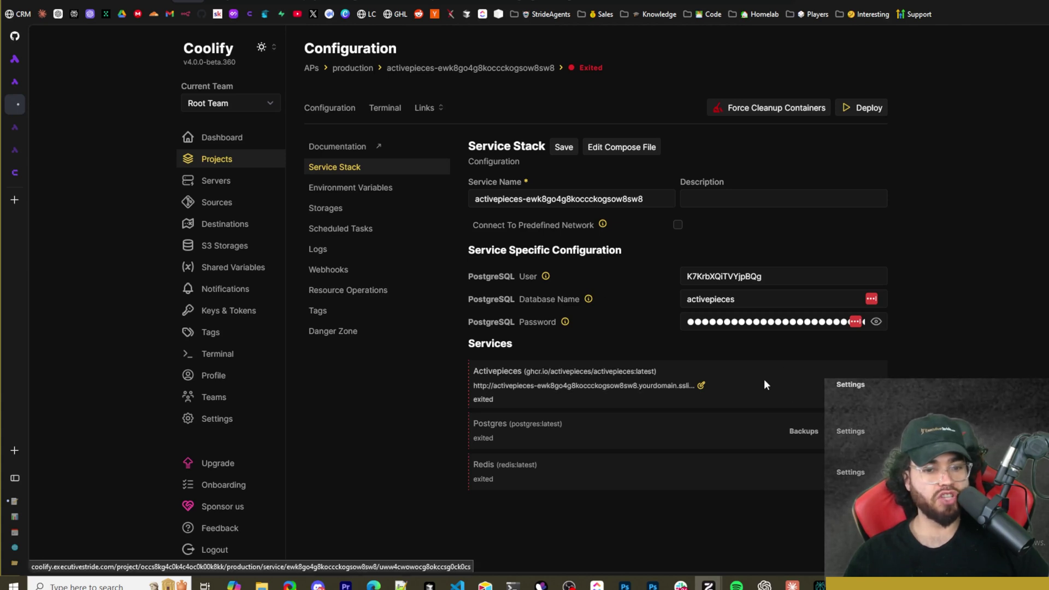
Open the Activepieces service settings and change its domain to an https address.
{"action": "left_click", "coordinate": [849, 384]}
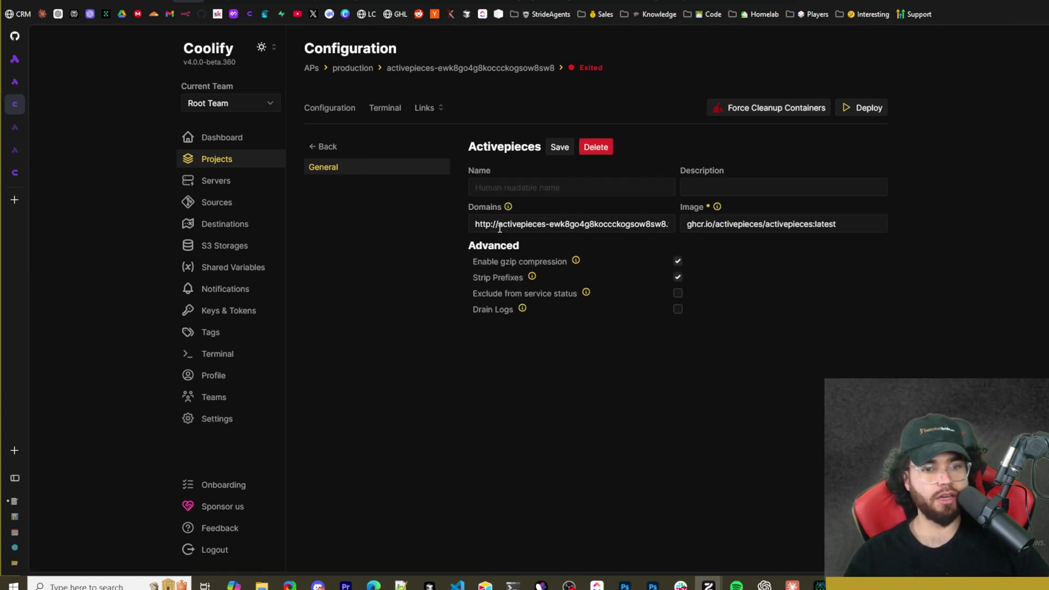
{"action": "left_click_drag", "start_coordinate": [490, 224], "coordinate": [685, 226]}
{"action": "key", "text": "BackSpace"}
{"action": "type", "text": "s"}
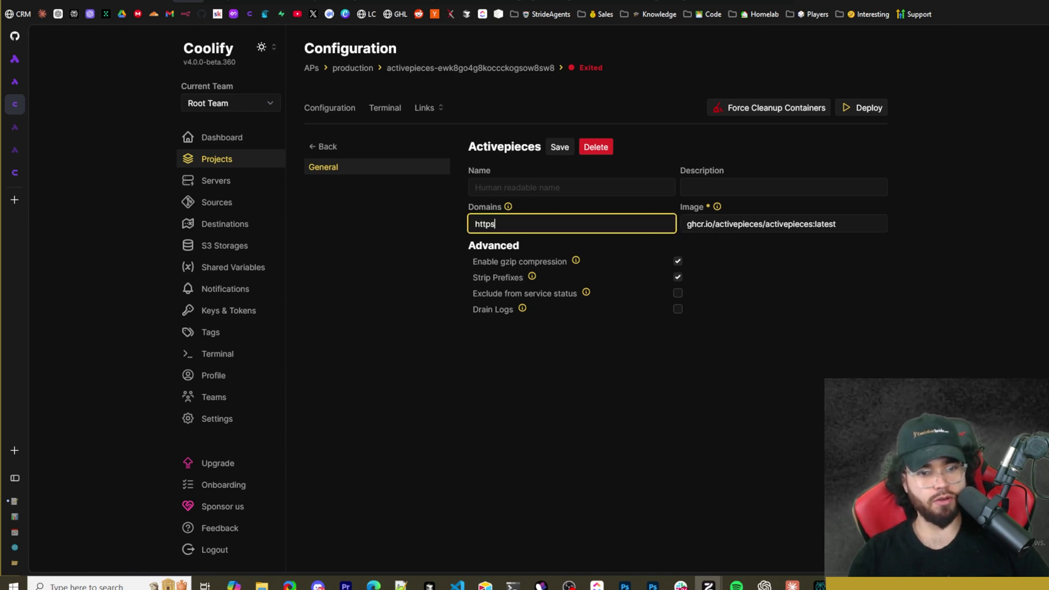
{"action": "type", "text": "://sdalsdjfd"}
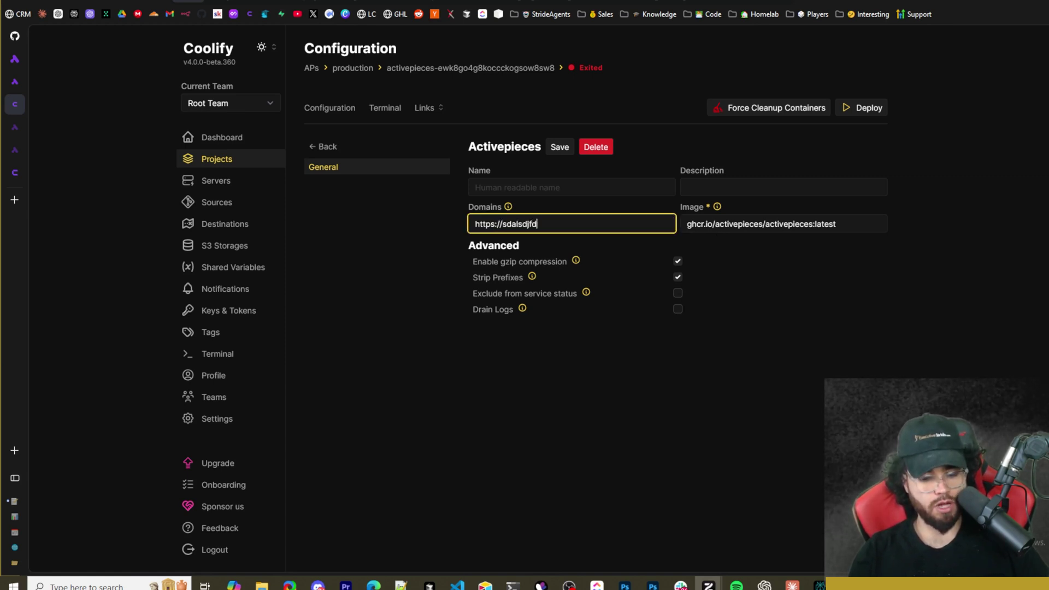
{"action": "type", "text": ".yourd/cp,"}
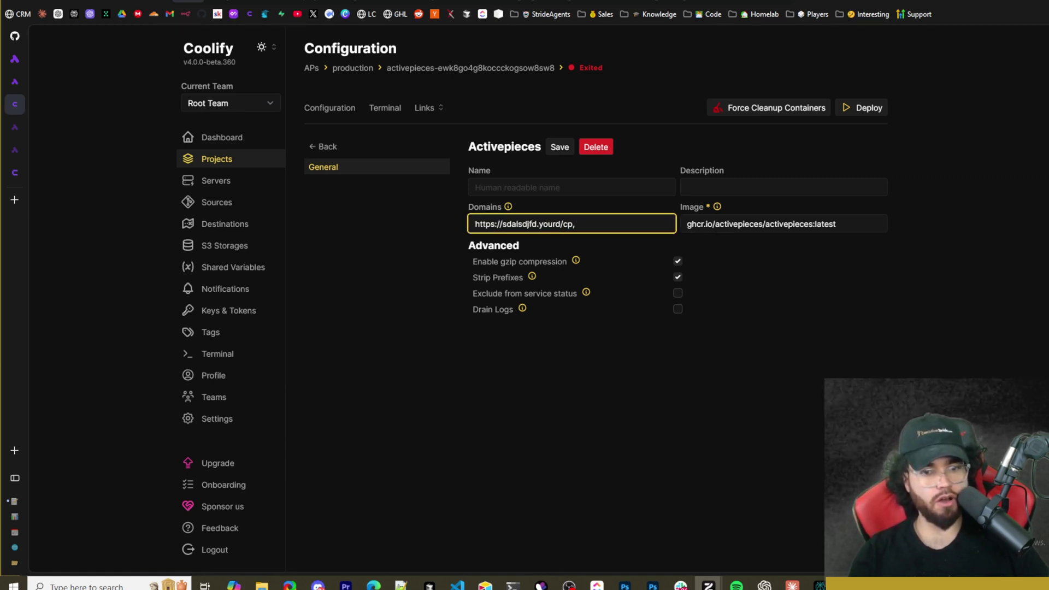
{"action": "key", "text": "BackSpace"}
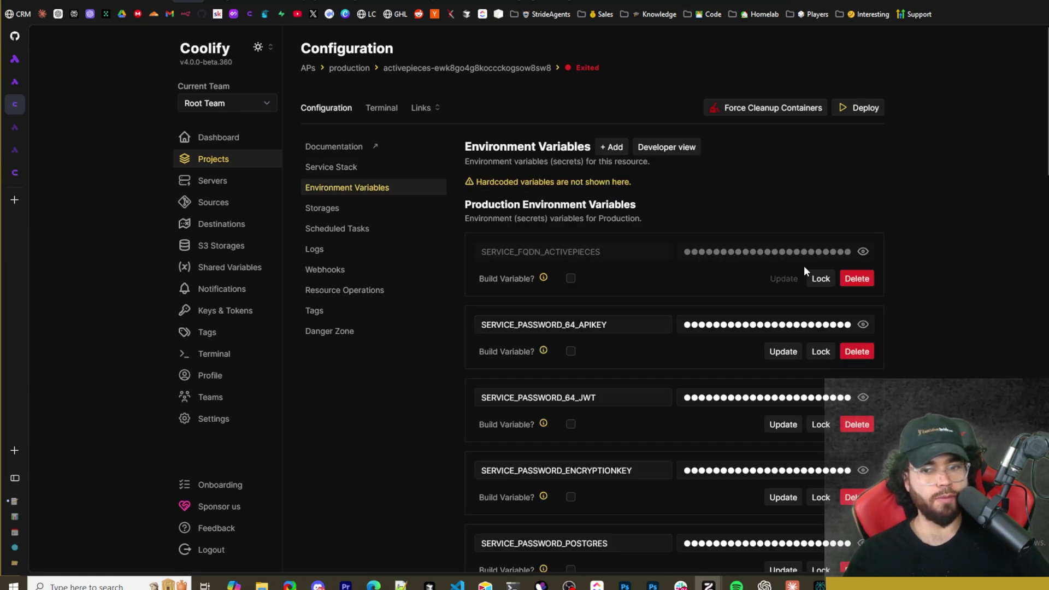
Reveal the generated SERVICE_FQDN_ACTIVEPIECES URL and select it.
{"action": "left_click", "coordinate": [863, 252]}
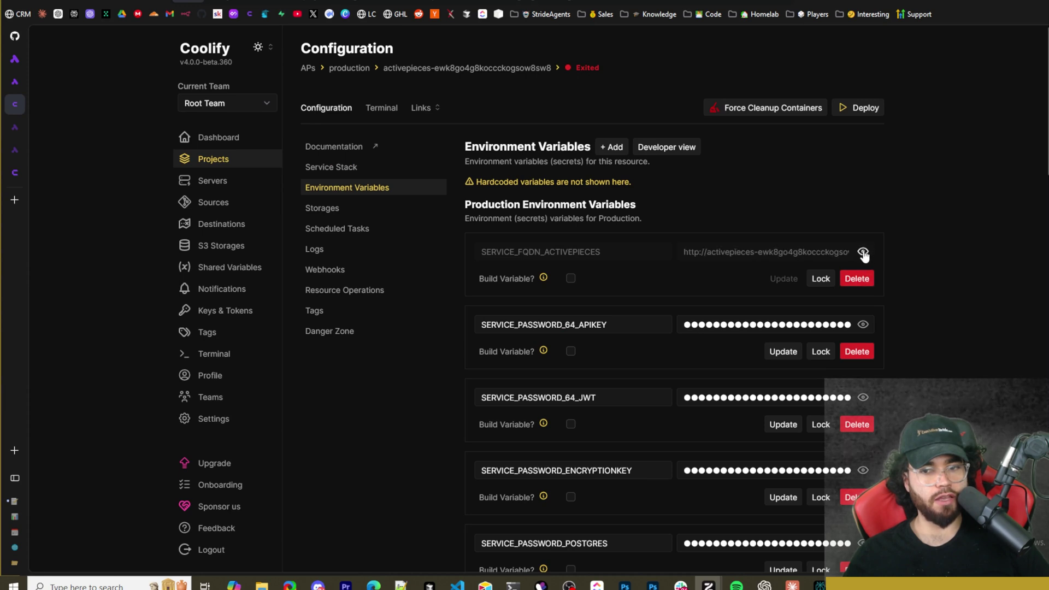
{"action": "left_click_drag", "start_coordinate": [806, 254], "coordinate": [726, 254]}
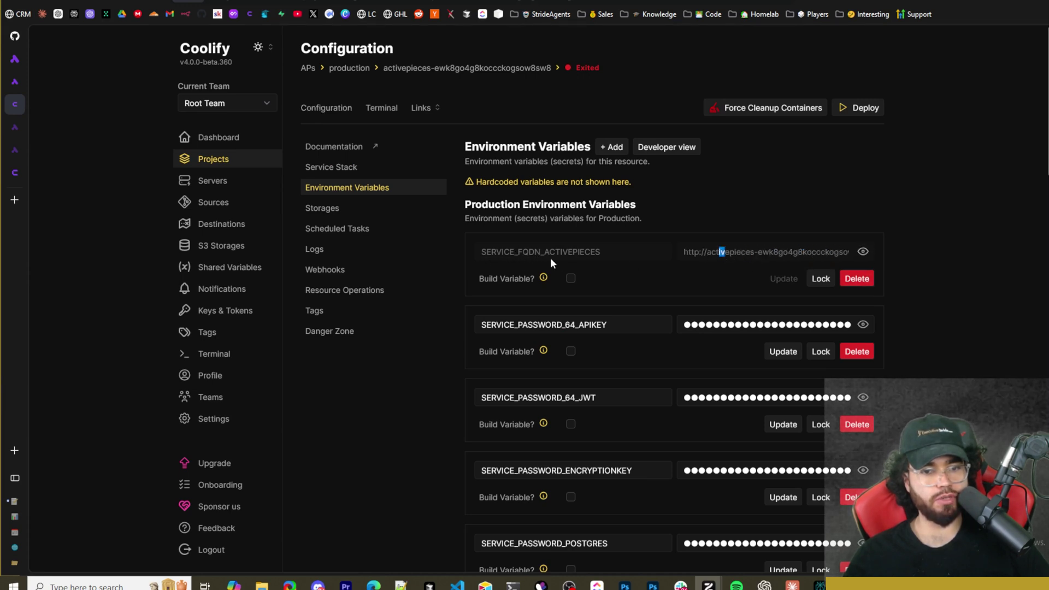
{"action": "mouse_move", "coordinate": [760, 250]}
{"action": "left_mouse_down"}
{"action": "mouse_move", "coordinate": [859, 251]}
{"action": "mouse_move", "coordinate": [777, 253]}
{"action": "left_mouse_up"}
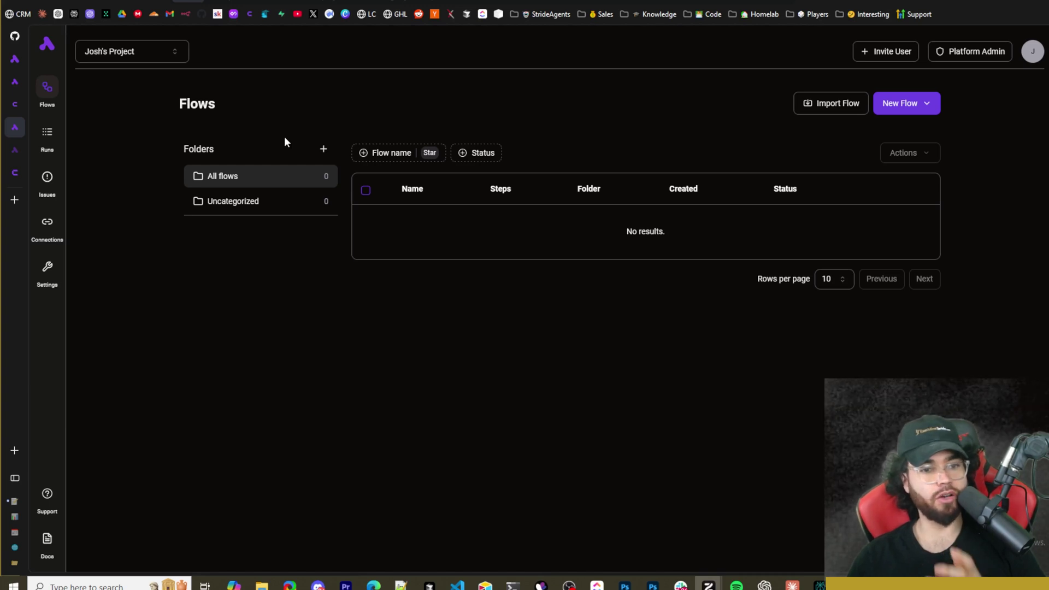
Create a flow from the 'Translate RSS with ChatGPT and Tweet it' template with RSS Feed, Ask ChatGPT and Create Tweet steps.
{"action": "left_click", "coordinate": [903, 108]}
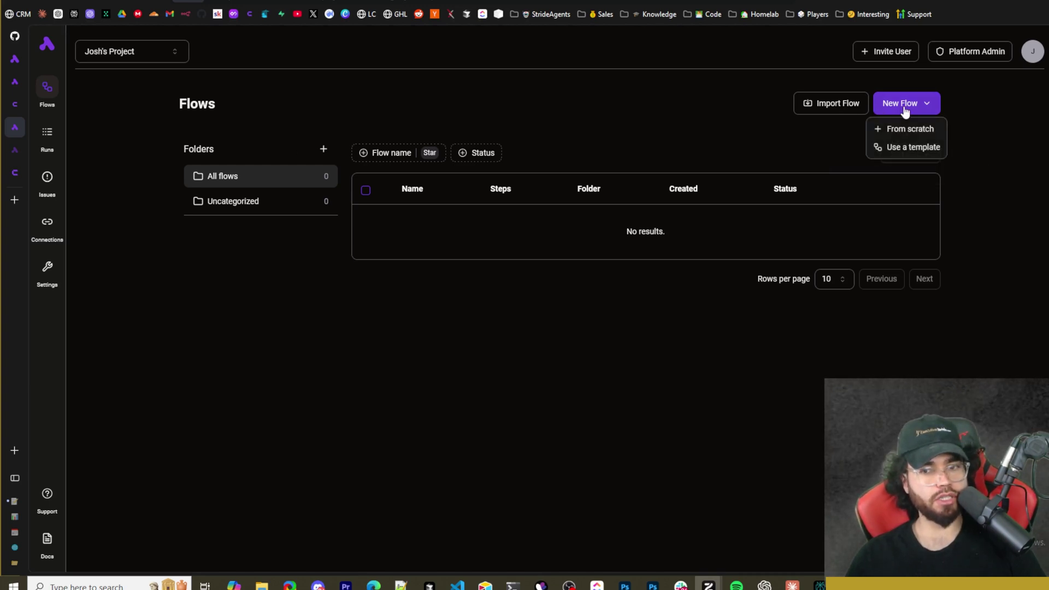
{"action": "left_click", "coordinate": [896, 149]}
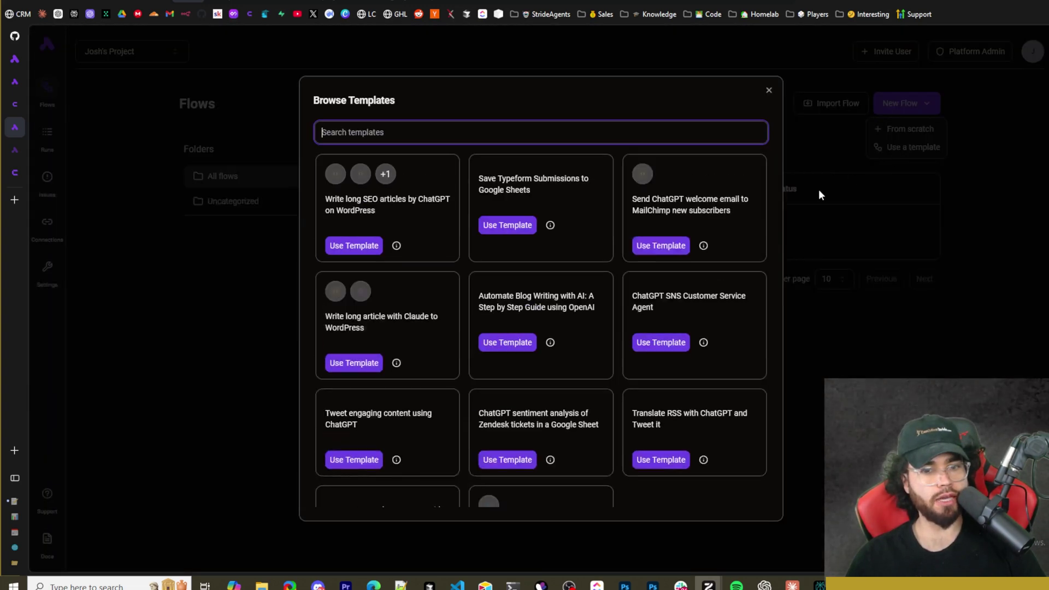
{"action": "scroll", "coordinate": [561, 296], "scroll_direction": "down", "scroll_amount": 2}
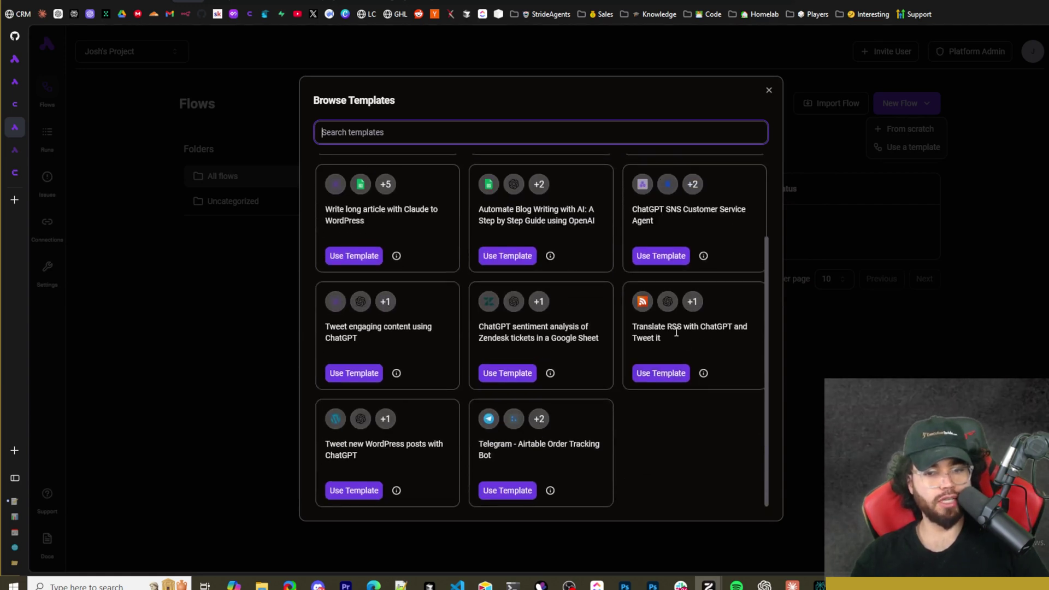
{"action": "left_click", "coordinate": [663, 378]}
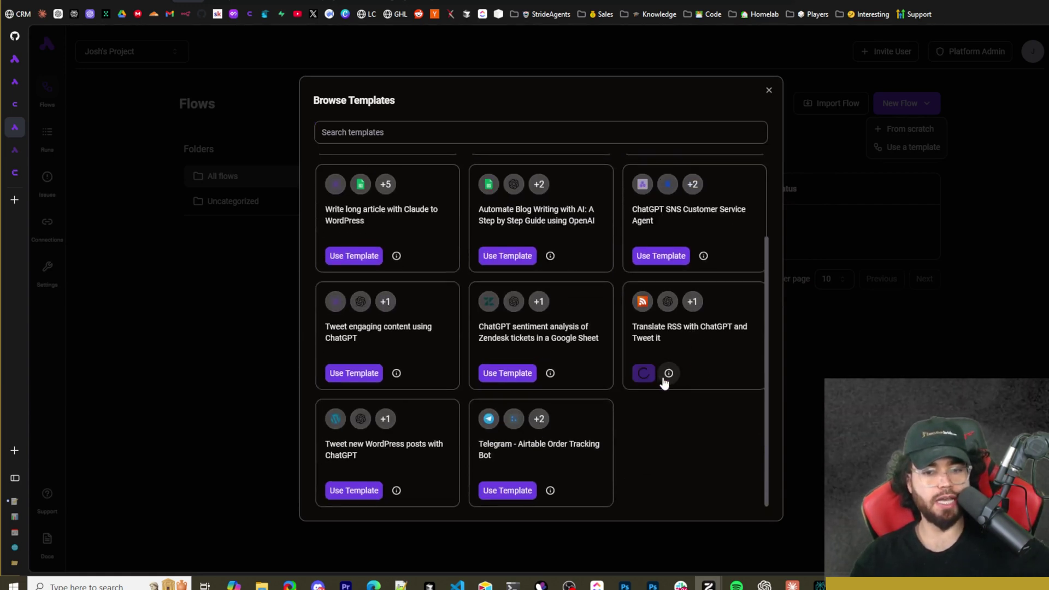
{"action": "left_click_drag", "start_coordinate": [373, 268], "coordinate": [318, 252]}
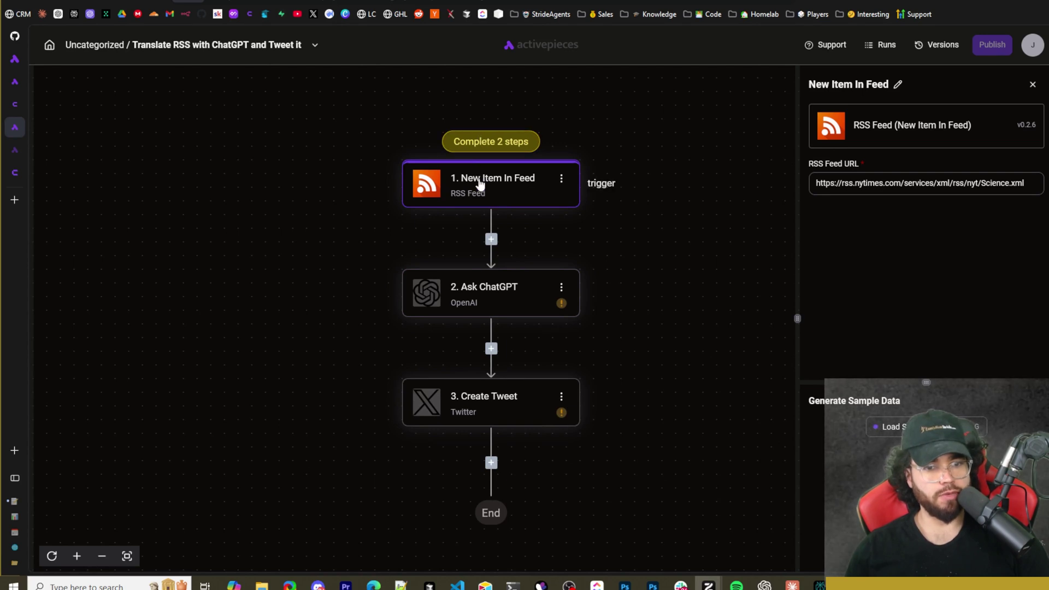
Inspect the Create Tweet, RSS trigger and Ask ChatGPT steps, selecting the RSS Feed URL.
{"action": "left_click", "coordinate": [515, 416]}
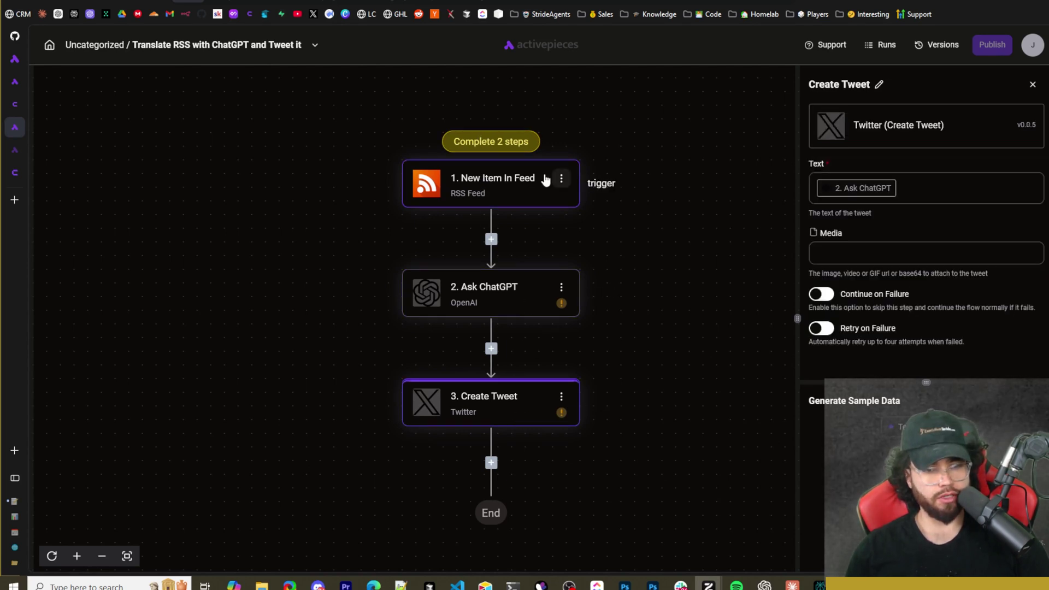
{"action": "left_click", "coordinate": [512, 201]}
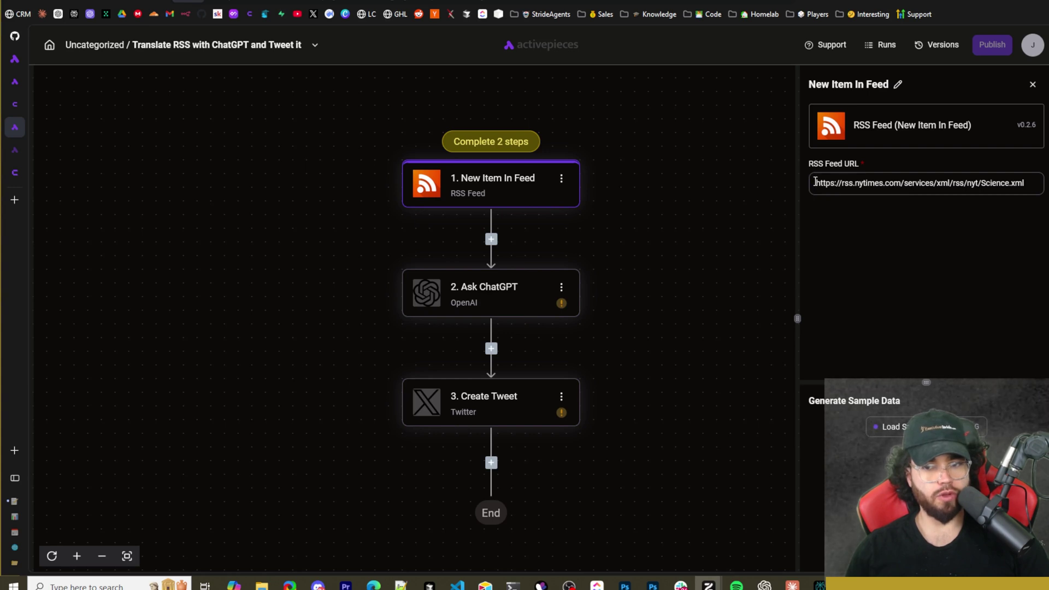
{"action": "left_click_drag", "start_coordinate": [815, 181], "coordinate": [1023, 186]}
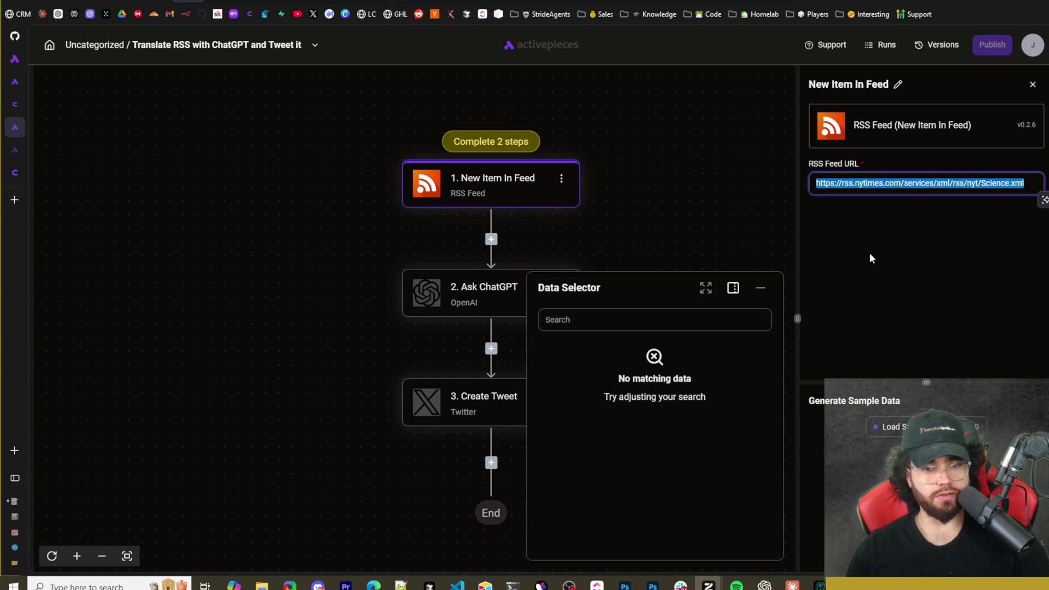
{"action": "left_click", "coordinate": [762, 290]}
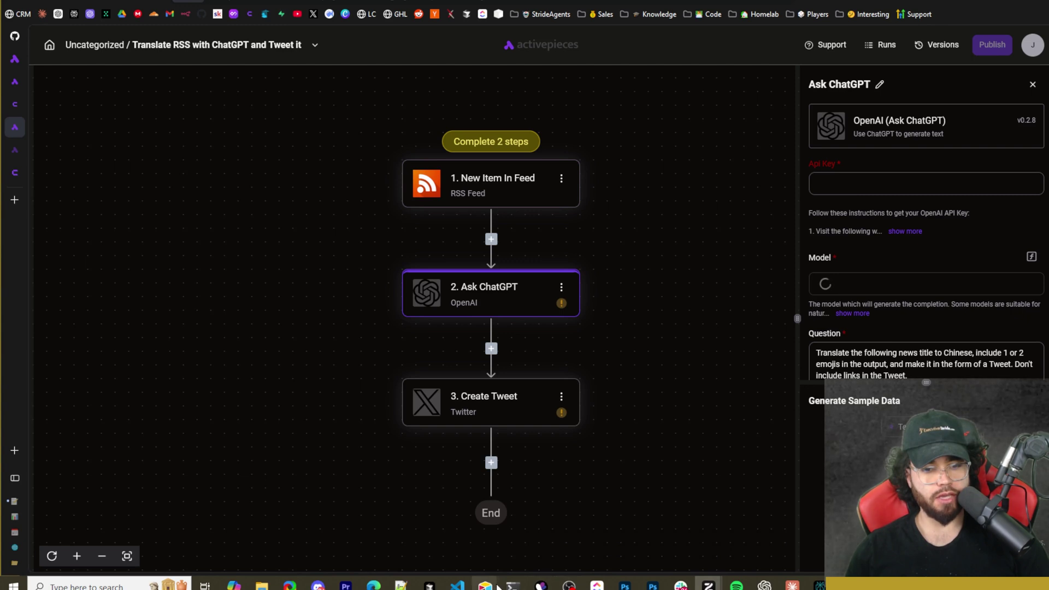
Review the Ask ChatGPT Question prompt and the New Item In Feed entry in the data selector.
{"action": "scroll", "coordinate": [838, 182], "scroll_direction": "down", "scroll_amount": 2}
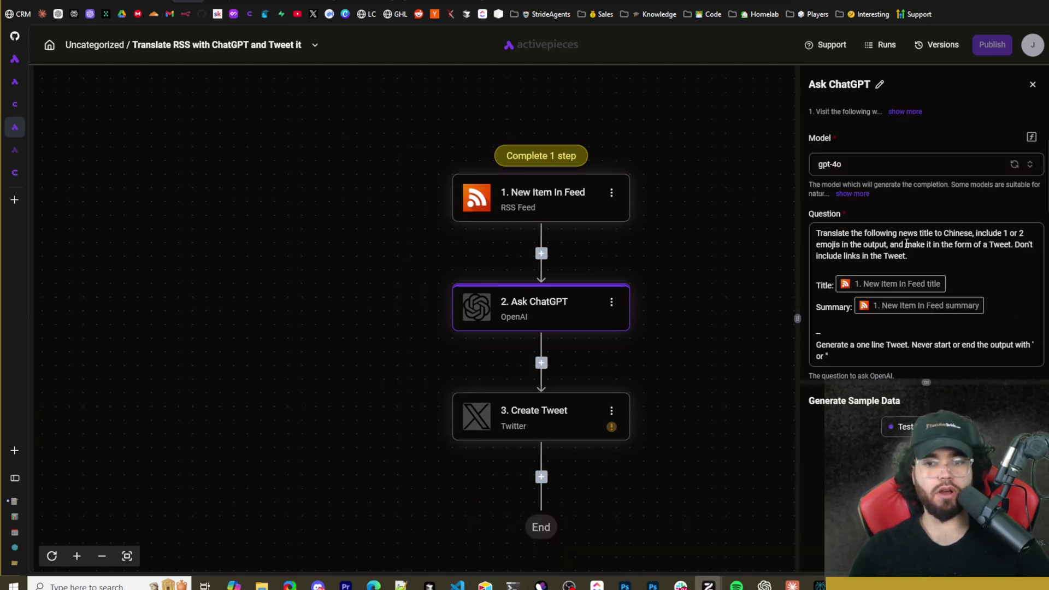
{"action": "scroll", "coordinate": [907, 245], "scroll_direction": "down", "scroll_amount": 1}
{"action": "left_click_drag", "start_coordinate": [822, 168], "coordinate": [907, 191]}
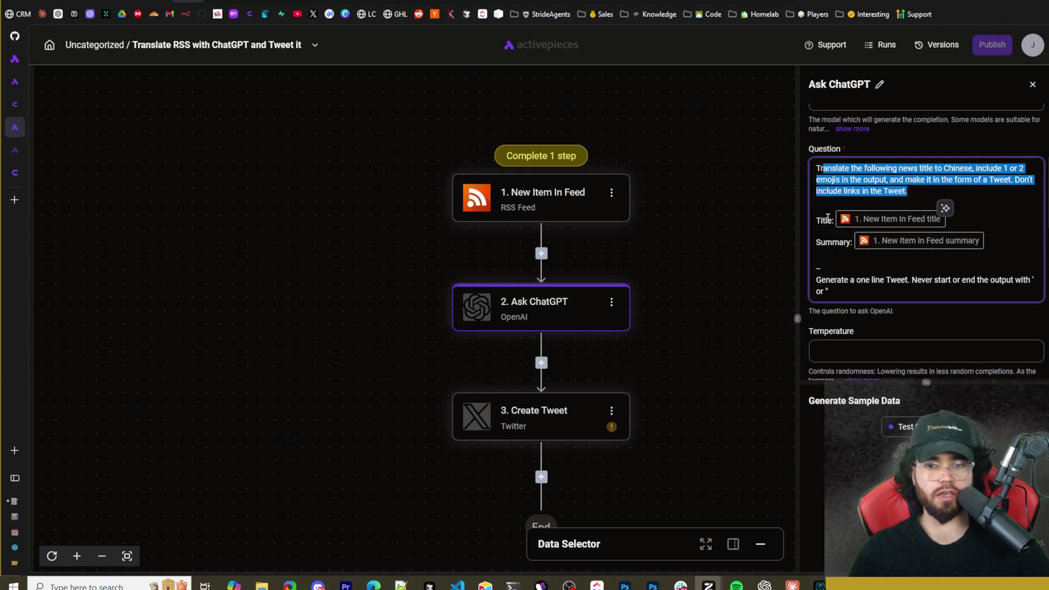
{"action": "left_click", "coordinate": [830, 220]}
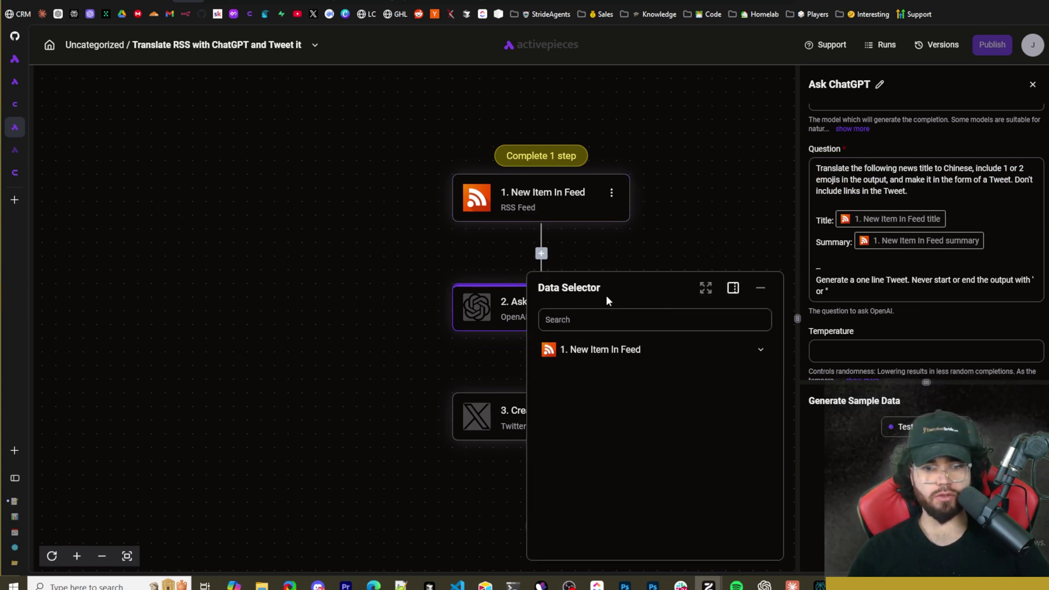
{"action": "left_click", "coordinate": [704, 291]}
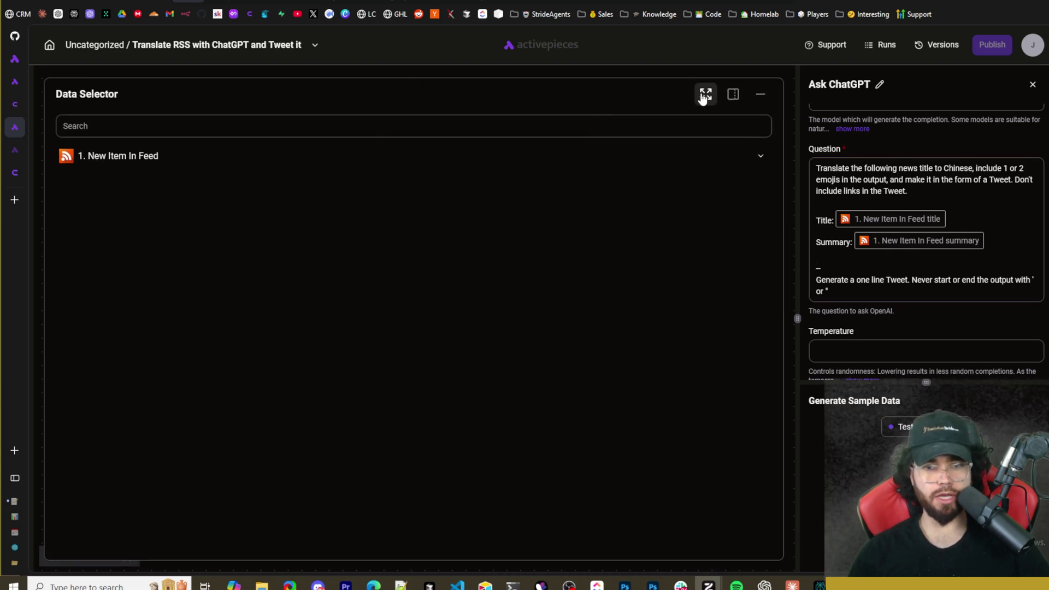
{"action": "left_click", "coordinate": [732, 95]}
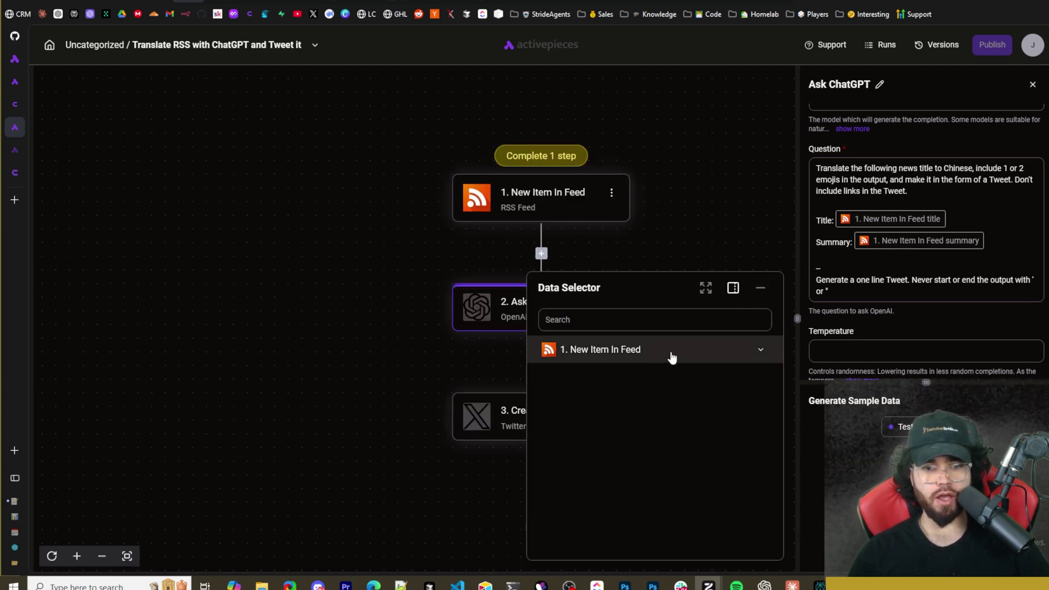
{"action": "left_click", "coordinate": [630, 355]}
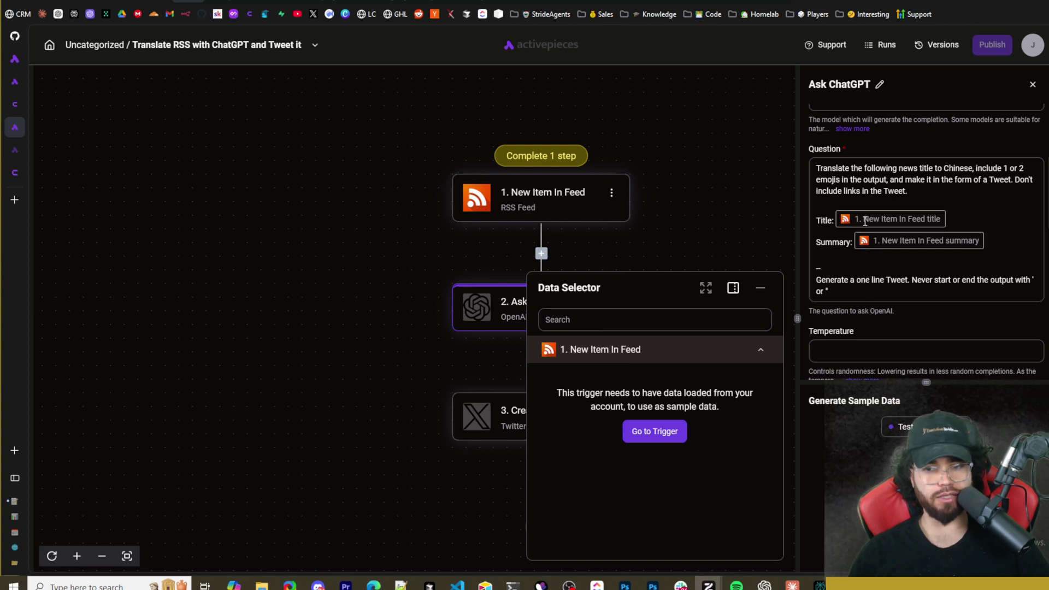
Load sample data into the RSS trigger, then return to the Ask ChatGPT step.
{"action": "left_click", "coordinate": [654, 431]}
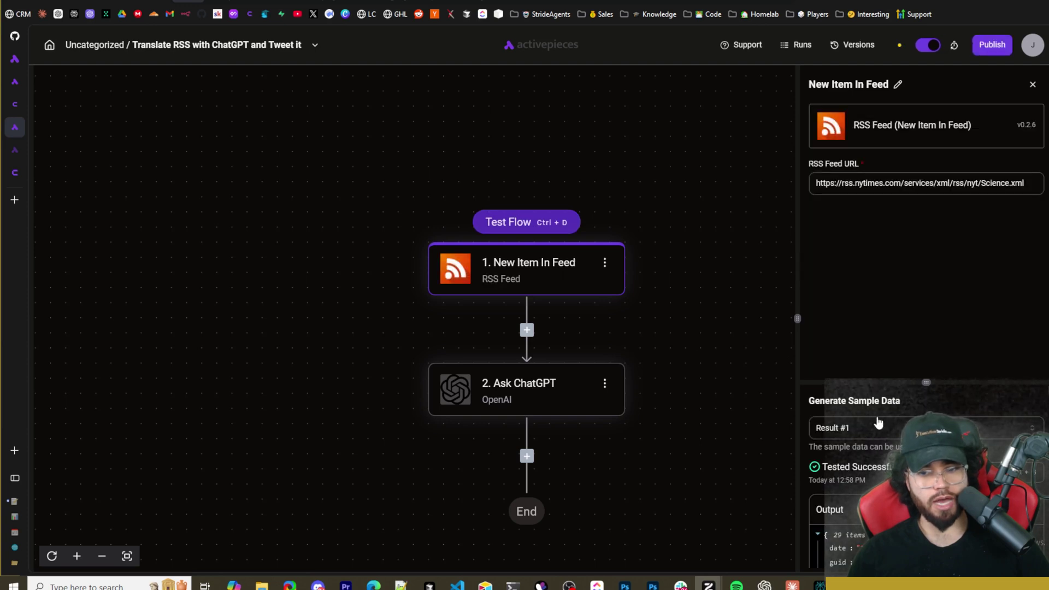
{"action": "scroll", "coordinate": [859, 426], "scroll_direction": "down", "scroll_amount": 3}
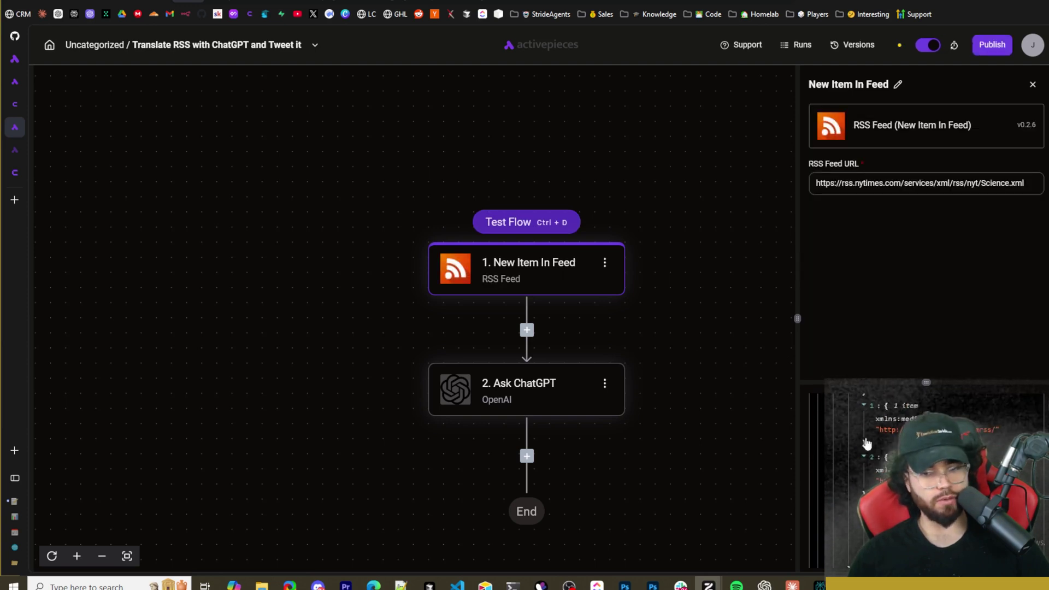
{"action": "left_click", "coordinate": [623, 373]}
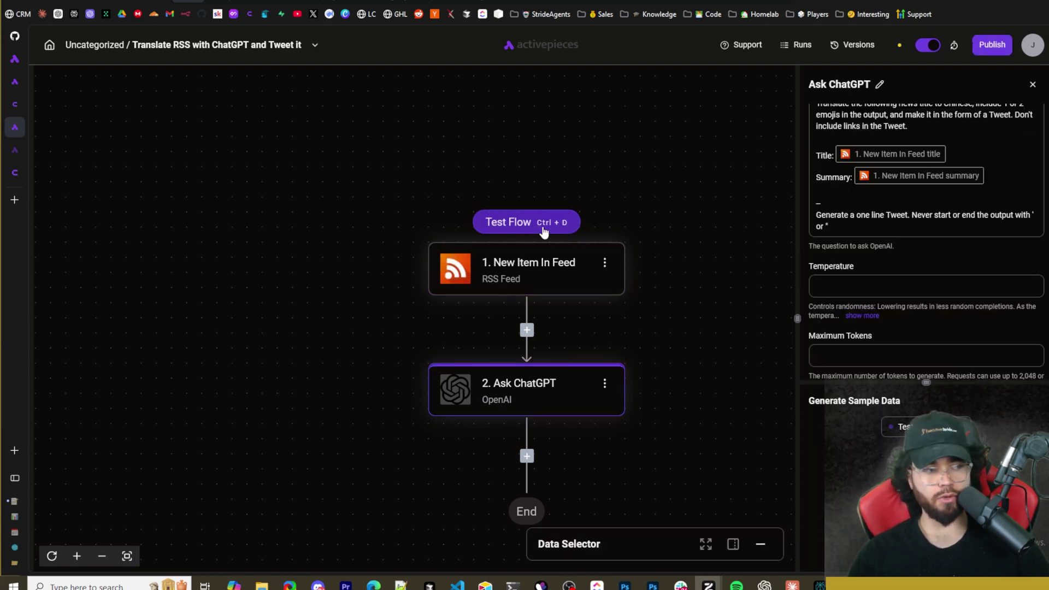
Test-run the flow and check the Ask ChatGPT output's translated Chinese tweet.
{"action": "left_click", "coordinate": [533, 227]}
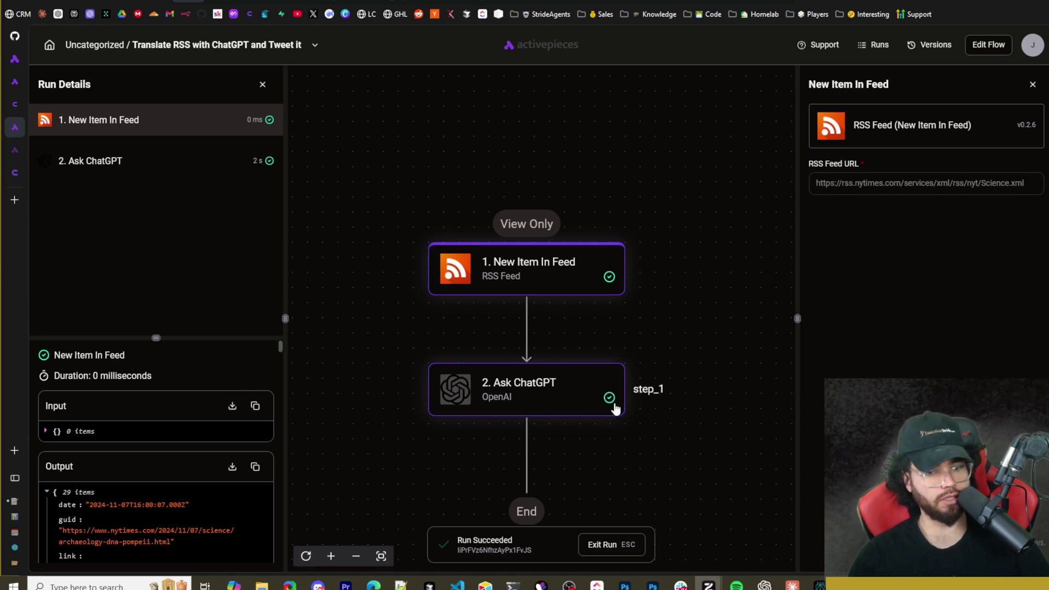
{"action": "scroll", "coordinate": [224, 410], "scroll_direction": "down", "scroll_amount": 1}
{"action": "scroll", "coordinate": [204, 353], "scroll_direction": "up", "scroll_amount": 1}
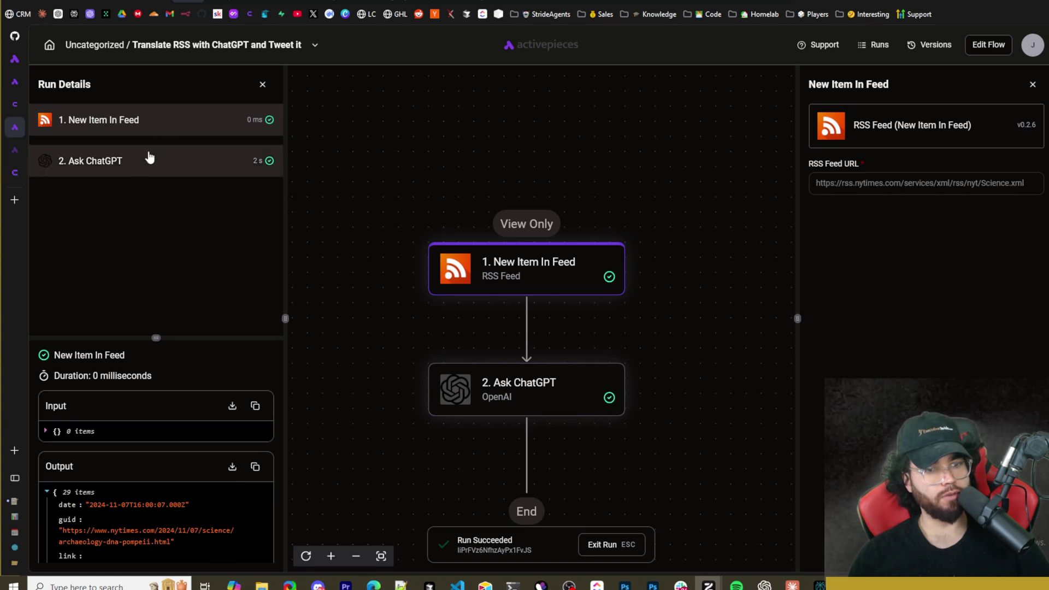
{"action": "left_click", "coordinate": [122, 164]}
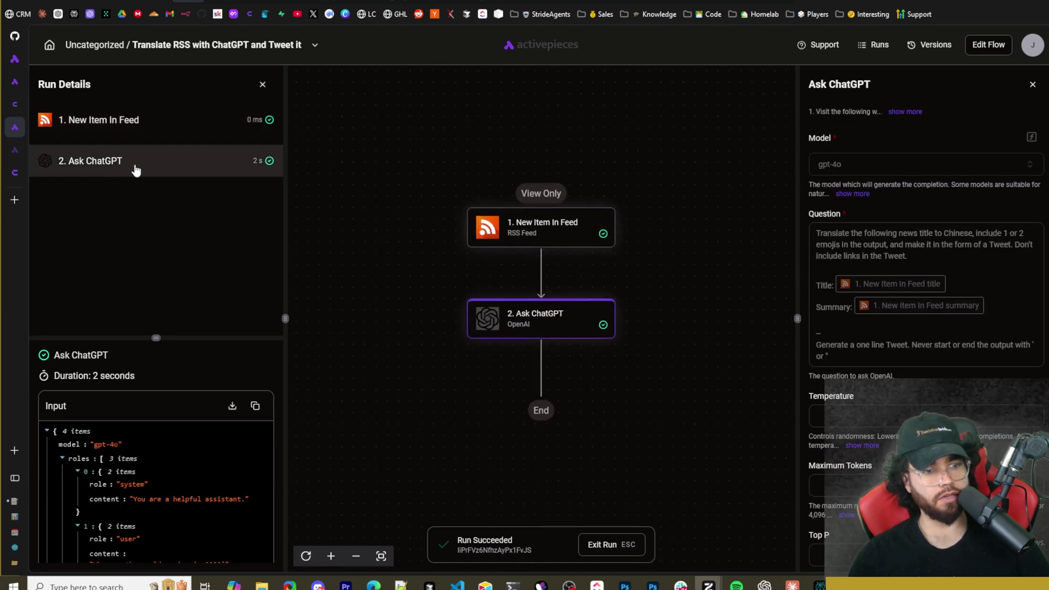
{"action": "scroll", "coordinate": [888, 314], "scroll_direction": "down", "scroll_amount": 1}
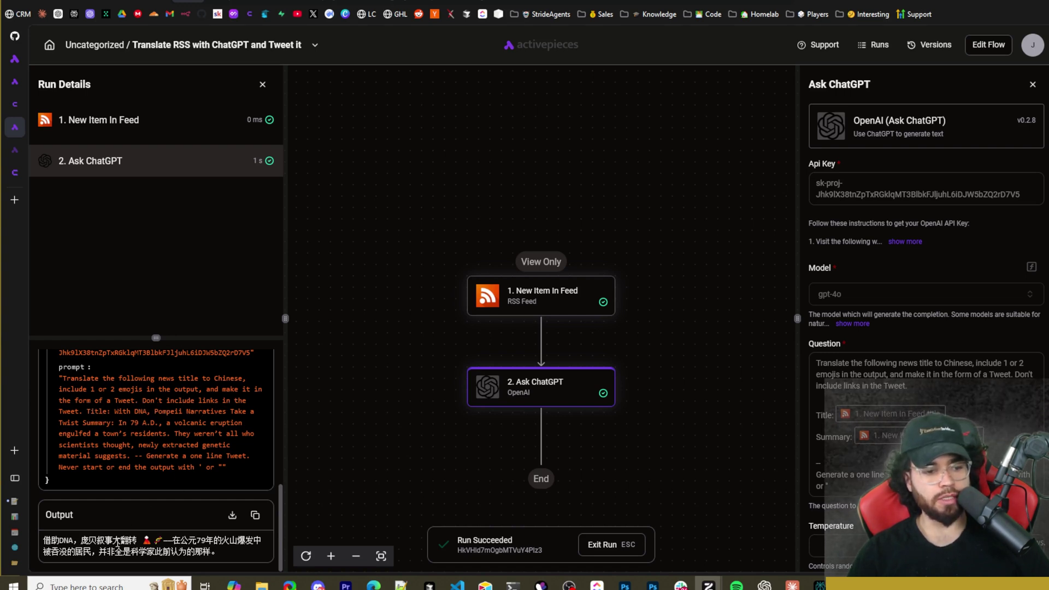
{"action": "left_click_drag", "start_coordinate": [44, 541], "coordinate": [165, 542]}
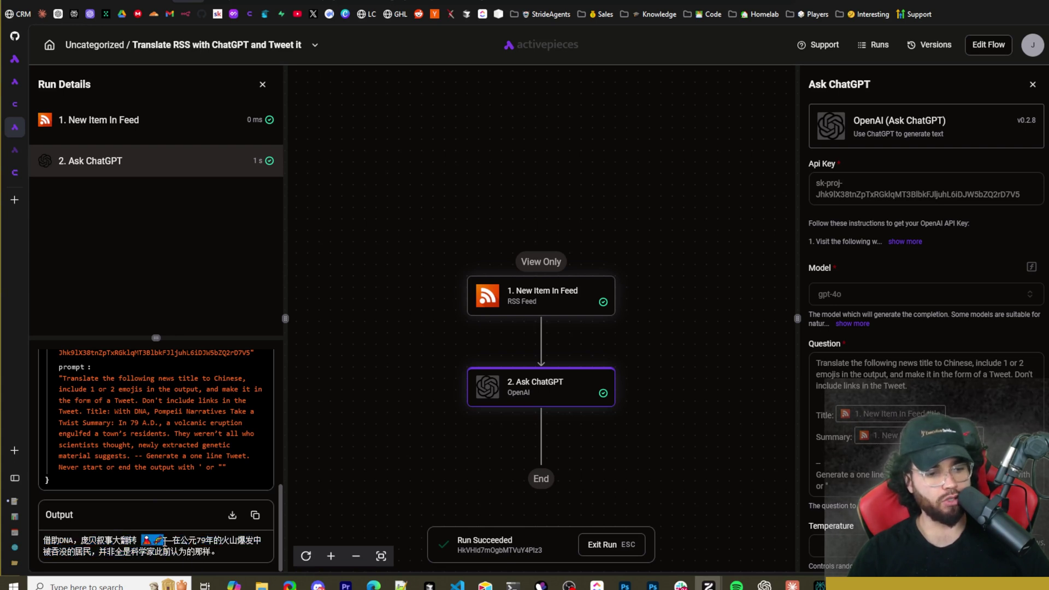
Inspect the RSS trigger's output down to the article description text.
{"action": "left_click", "coordinate": [120, 124]}
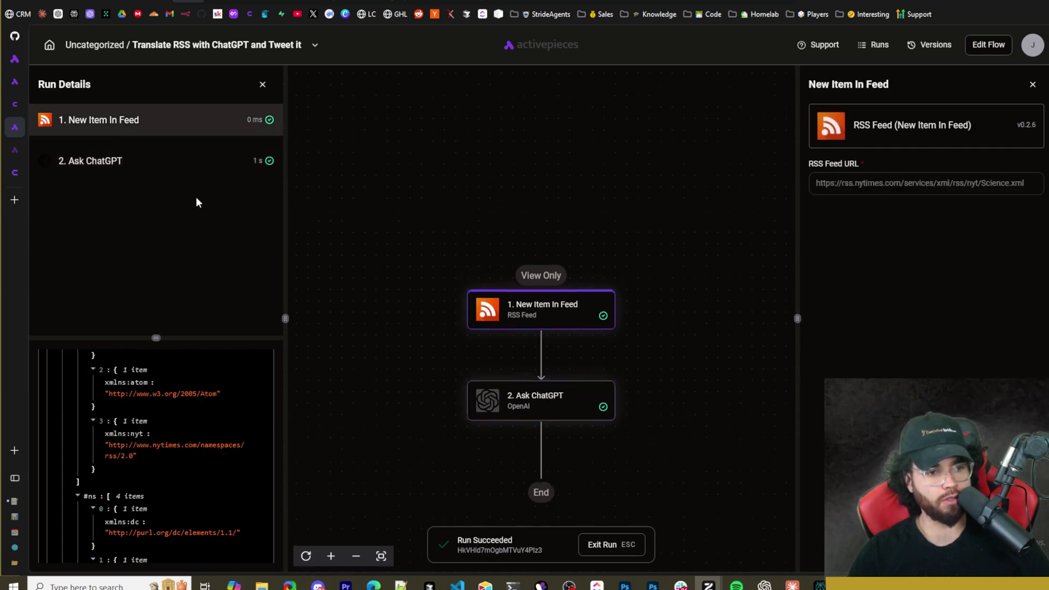
{"action": "scroll", "coordinate": [186, 455], "scroll_direction": "down", "scroll_amount": 15}
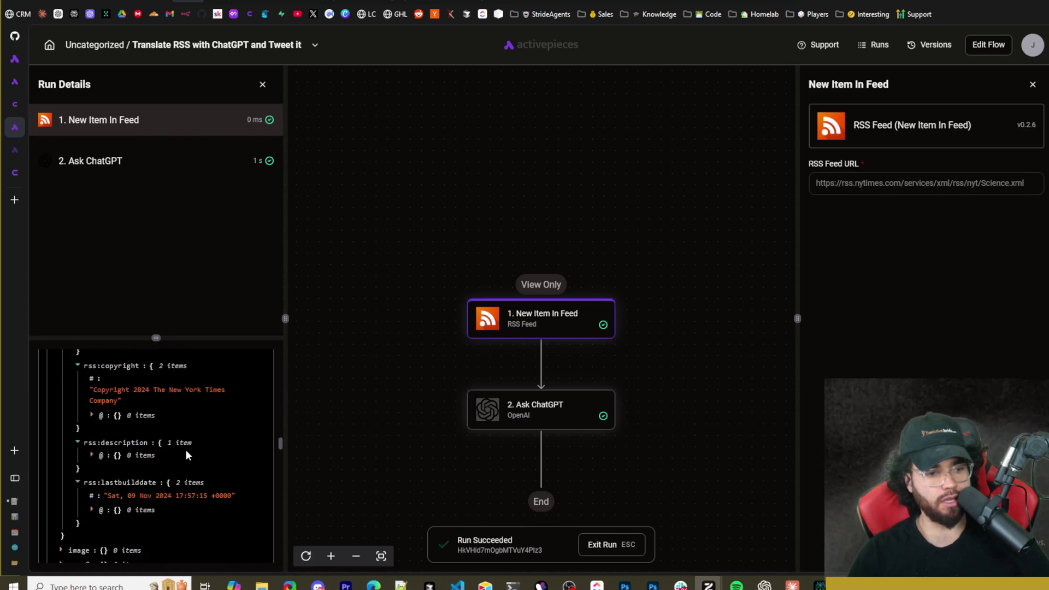
{"action": "scroll", "coordinate": [186, 450], "scroll_direction": "down", "scroll_amount": 5}
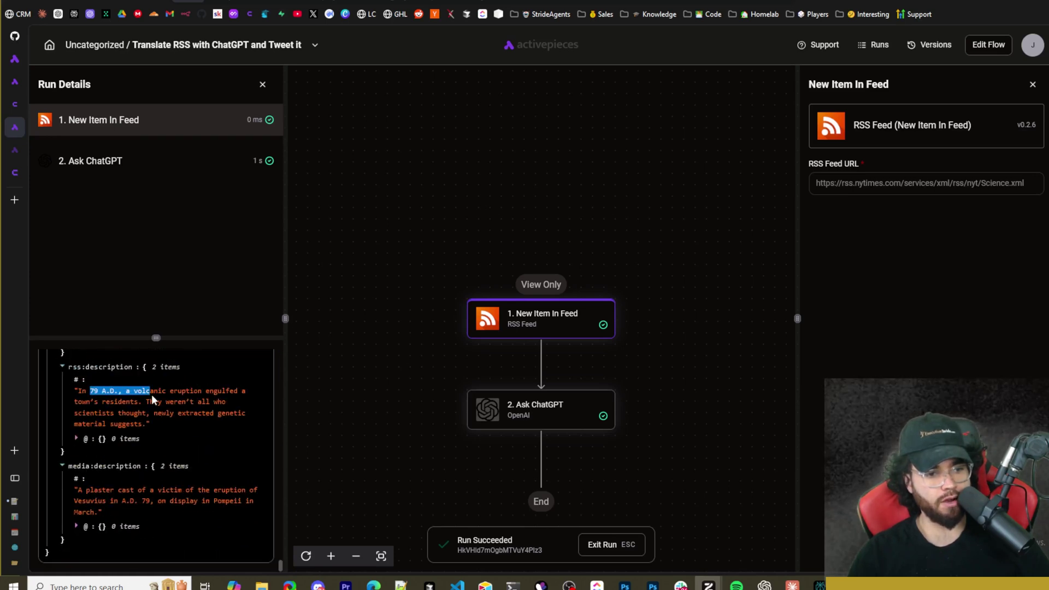
{"action": "left_click_drag", "start_coordinate": [152, 398], "coordinate": [208, 403]}
{"action": "left_click", "coordinate": [225, 416]}
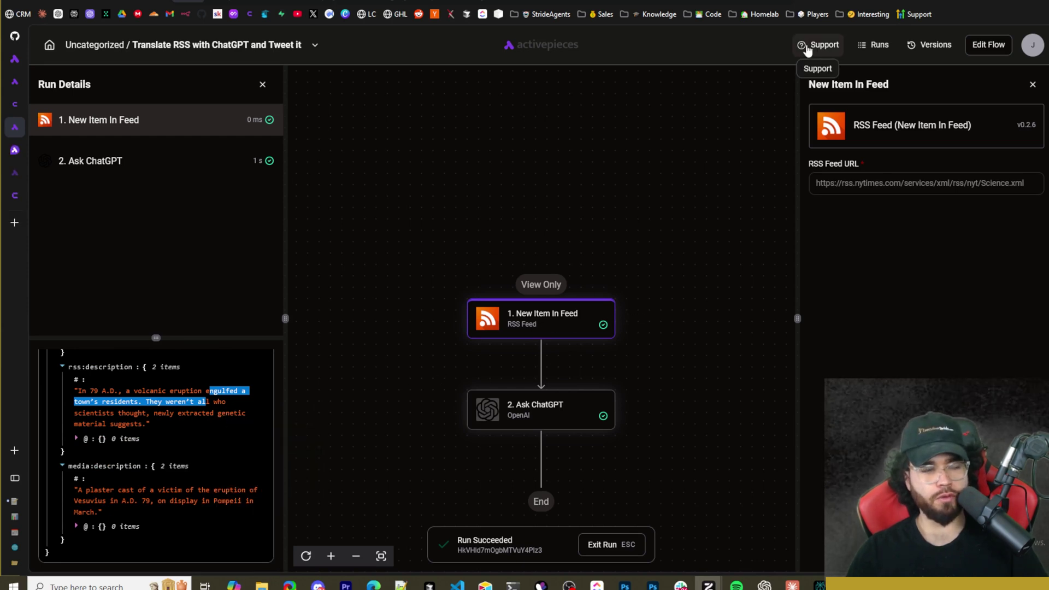
Scroll through the Activepieces Community latest topics, then close the forum.
{"action": "left_click", "coordinate": [41, 154]}
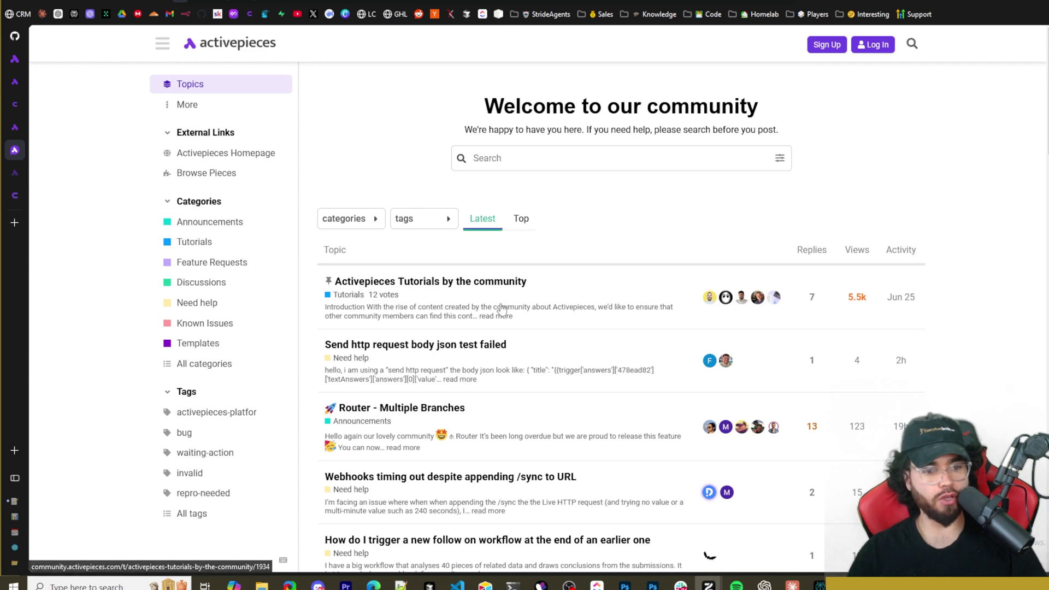
{"action": "scroll", "coordinate": [455, 313], "scroll_direction": "down", "scroll_amount": 5}
{"action": "scroll", "coordinate": [455, 312], "scroll_direction": "down", "scroll_amount": 4}
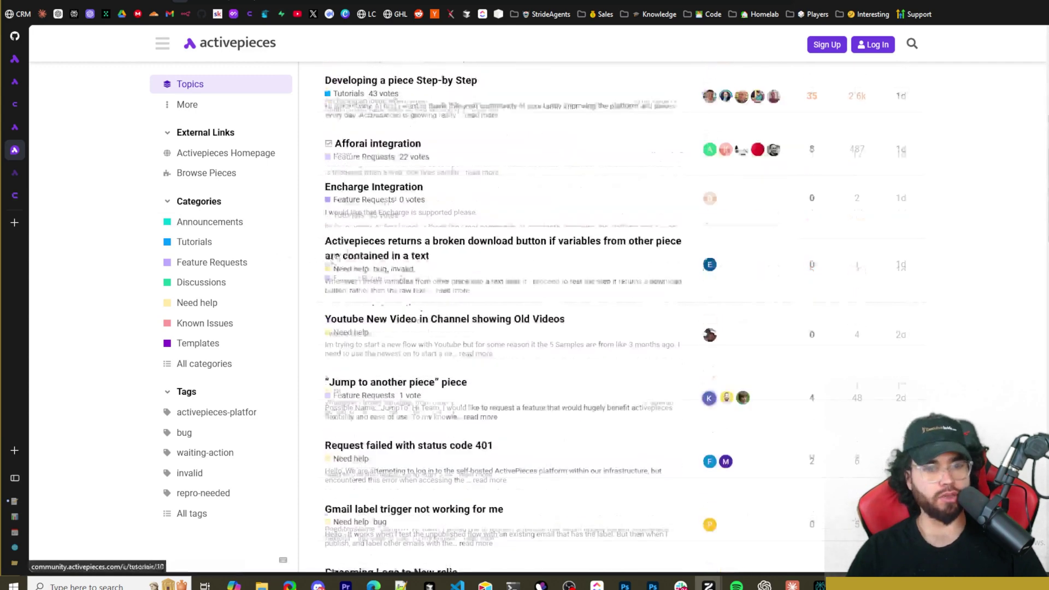
{"action": "mouse_move", "coordinate": [145, 155]}
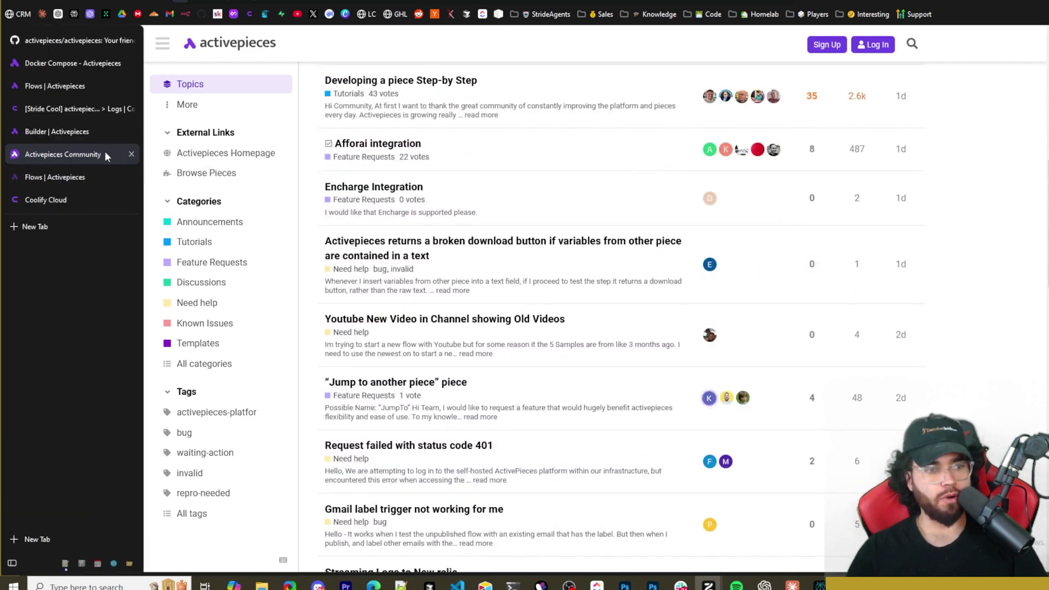
{"action": "left_click", "coordinate": [130, 155]}
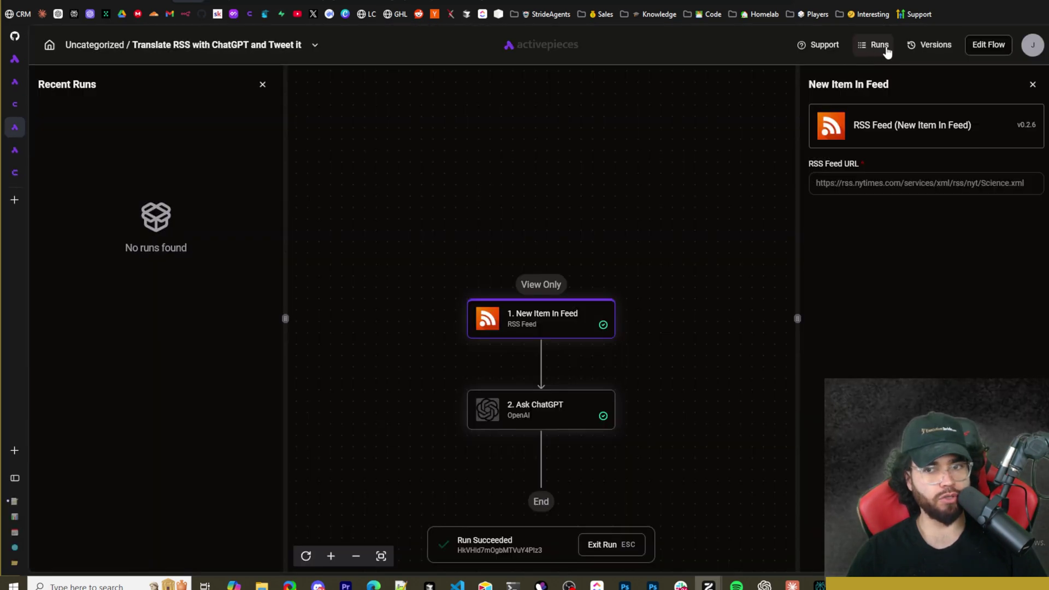
Check the flow's version history and the options for Version 1.
{"action": "left_click", "coordinate": [930, 45]}
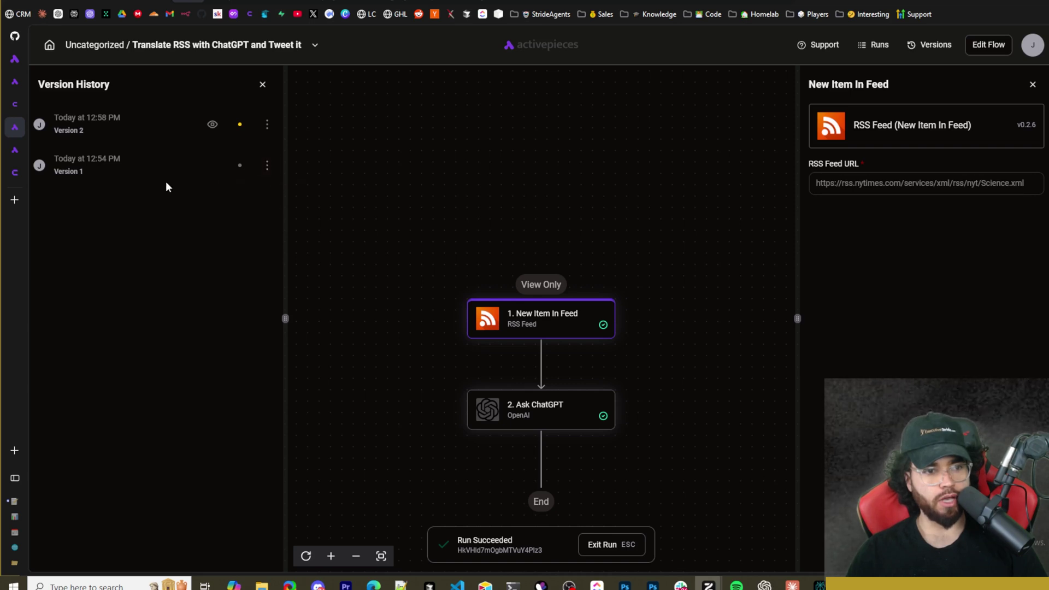
{"action": "left_click", "coordinate": [267, 166]}
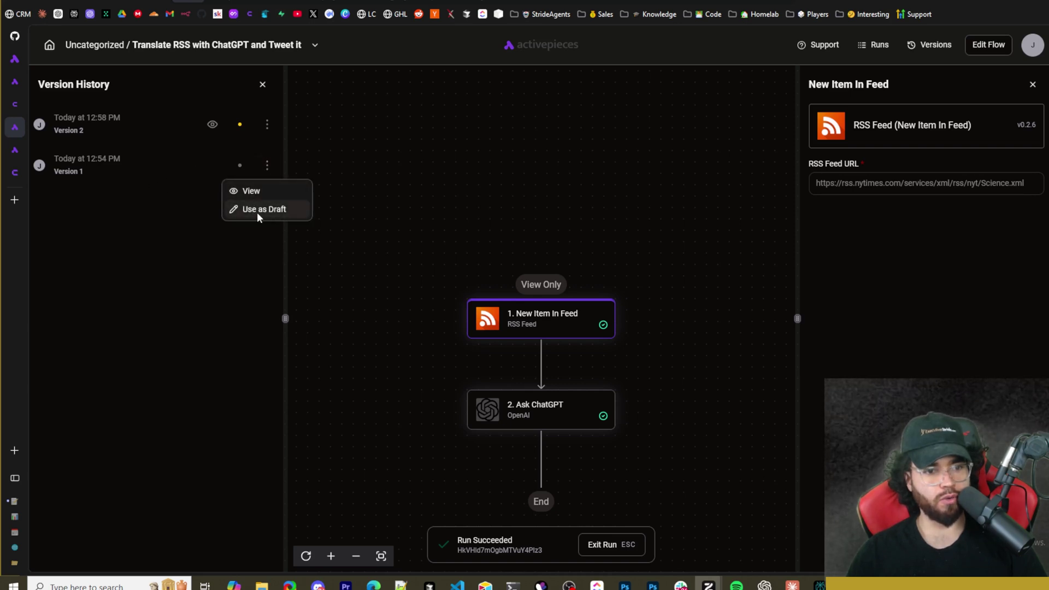
{"action": "left_click", "coordinate": [978, 55]}
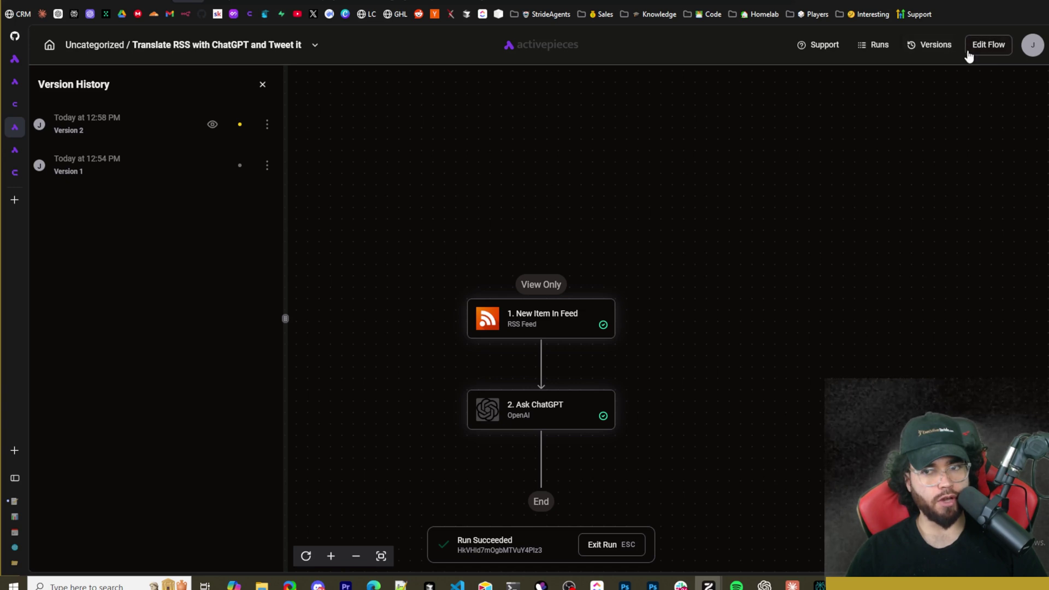
Put the flow in edit mode, turn it off and publish it, then check its options menu.
{"action": "left_click", "coordinate": [986, 47]}
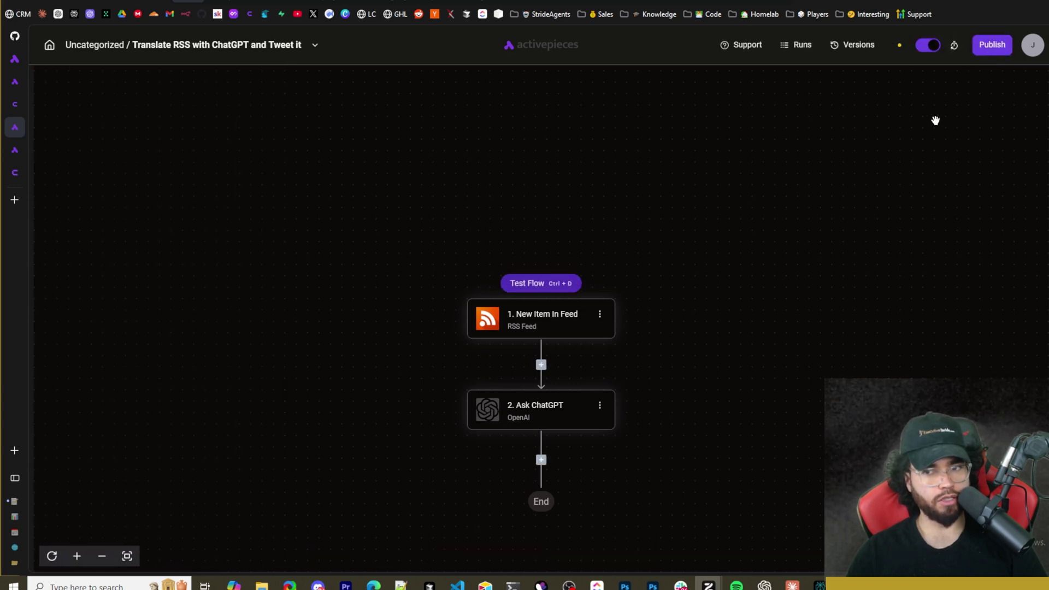
{"action": "left_click", "coordinate": [929, 46]}
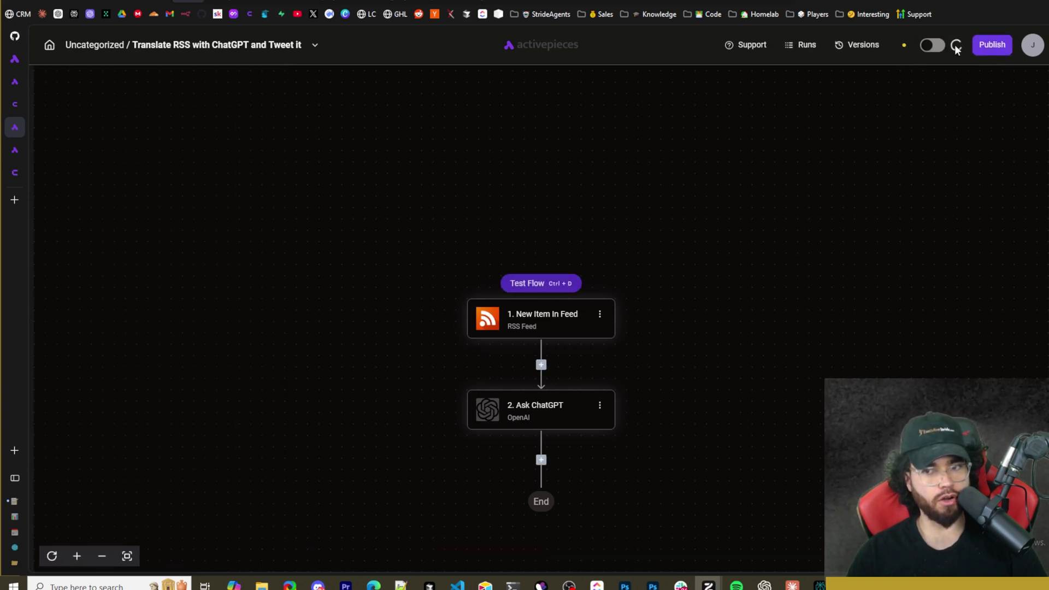
{"action": "left_click", "coordinate": [991, 45]}
{"action": "left_click", "coordinate": [315, 45]}
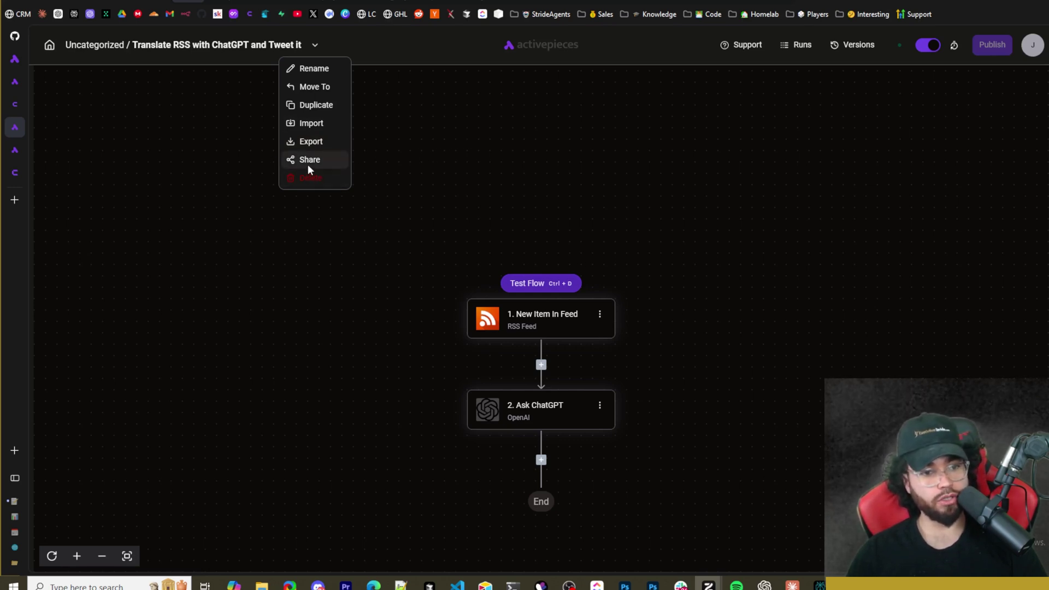
{"action": "left_click", "coordinate": [424, 162]}
{"action": "scroll", "coordinate": [452, 201], "scroll_direction": "down", "scroll_amount": 3}
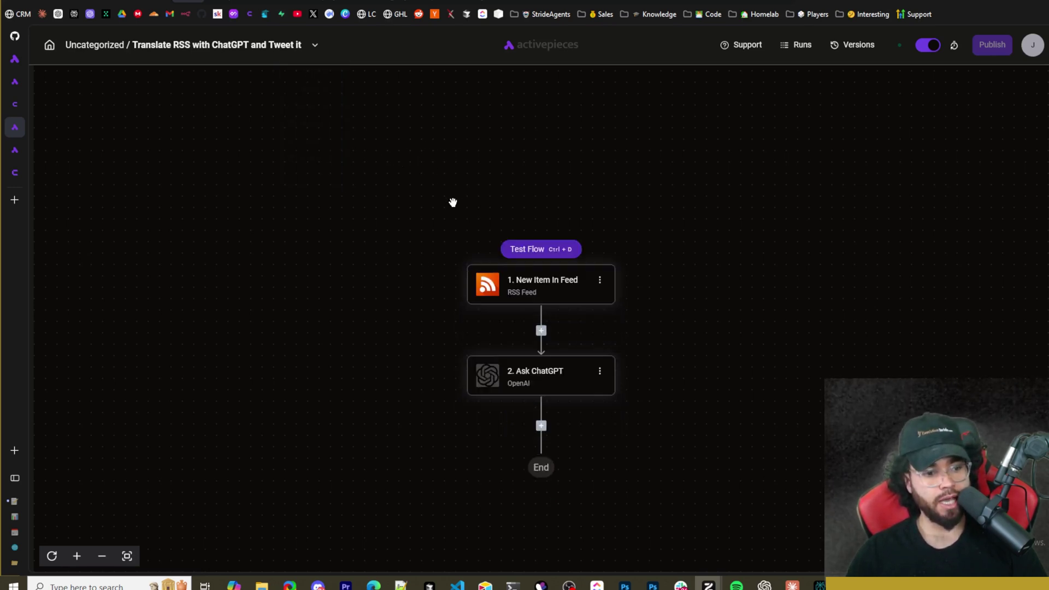
List the pieces available after Ask ChatGPT and browse the AI pieces.
{"action": "left_click", "coordinate": [541, 323]}
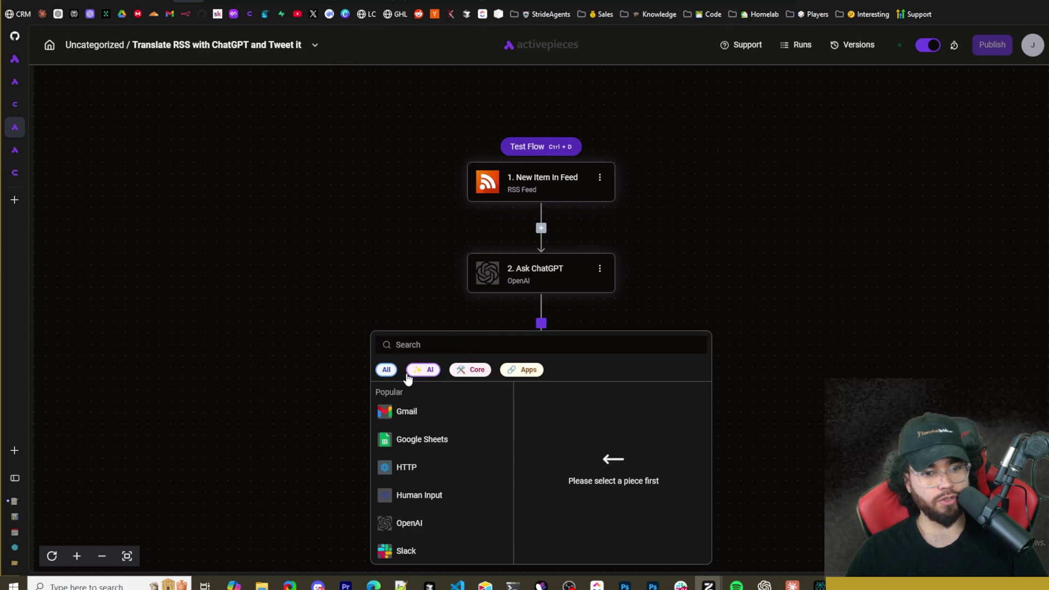
{"action": "left_click", "coordinate": [423, 370]}
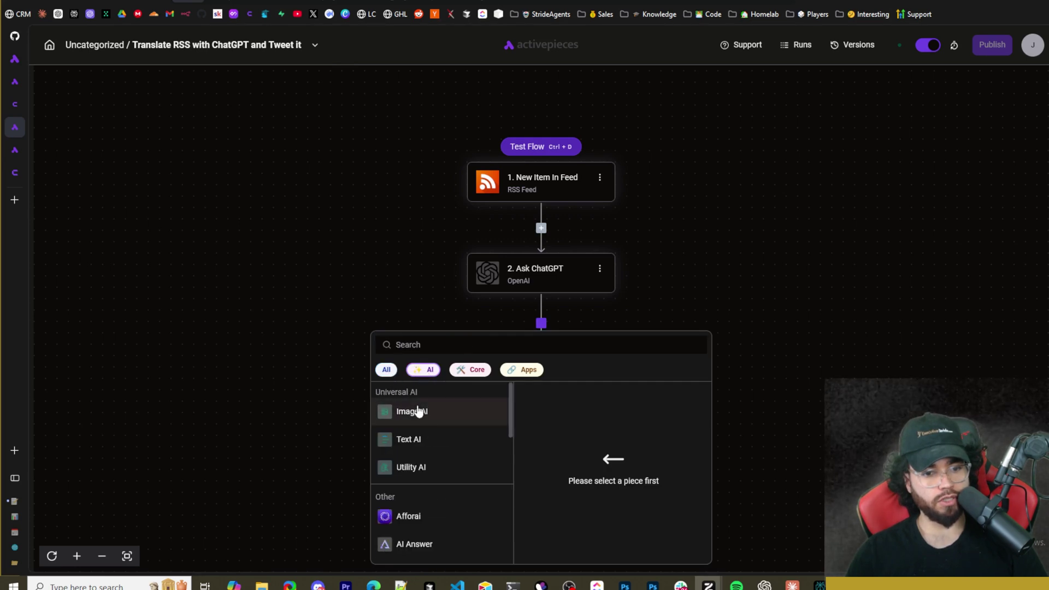
{"action": "left_click", "coordinate": [386, 371]}
{"action": "left_click", "coordinate": [421, 376]}
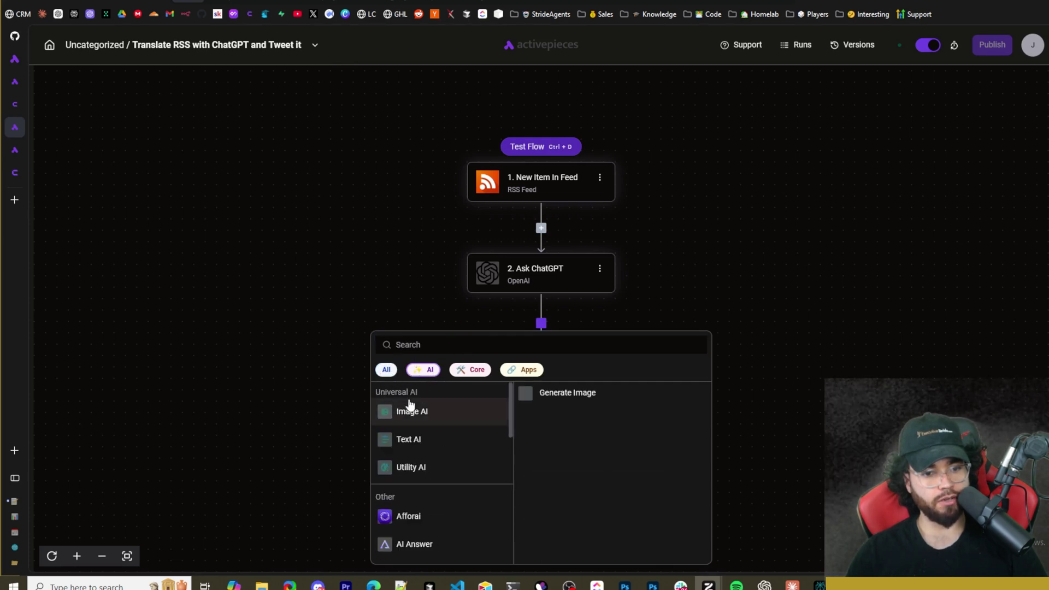
{"action": "scroll", "coordinate": [432, 407], "scroll_direction": "down", "scroll_amount": 2}
{"action": "scroll", "coordinate": [391, 420], "scroll_direction": "up", "scroll_amount": 2}
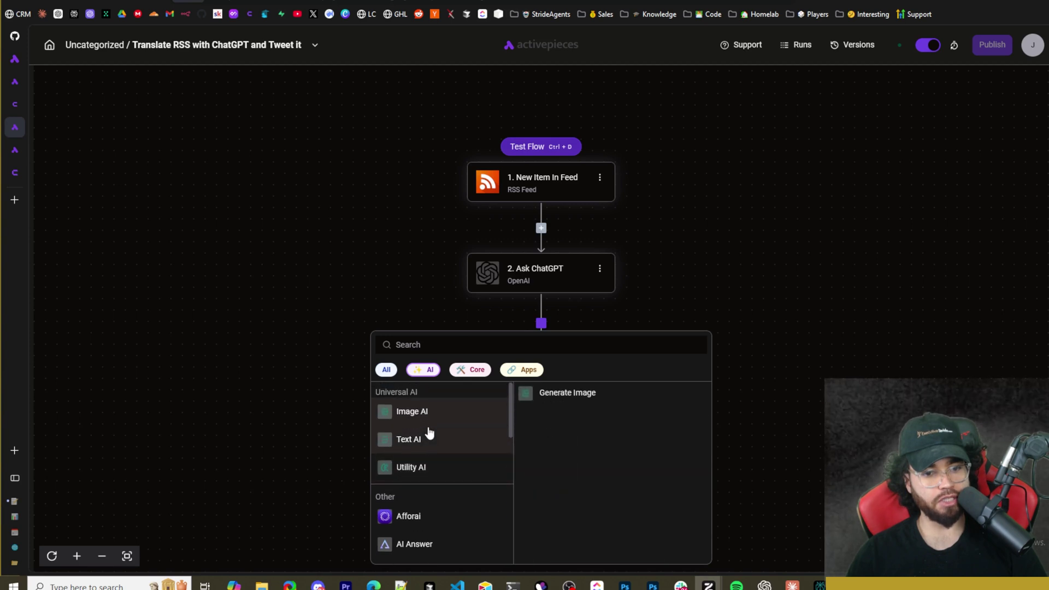
{"action": "scroll", "coordinate": [442, 459], "scroll_direction": "down", "scroll_amount": 2}
{"action": "scroll", "coordinate": [461, 451], "scroll_direction": "down", "scroll_amount": 7}
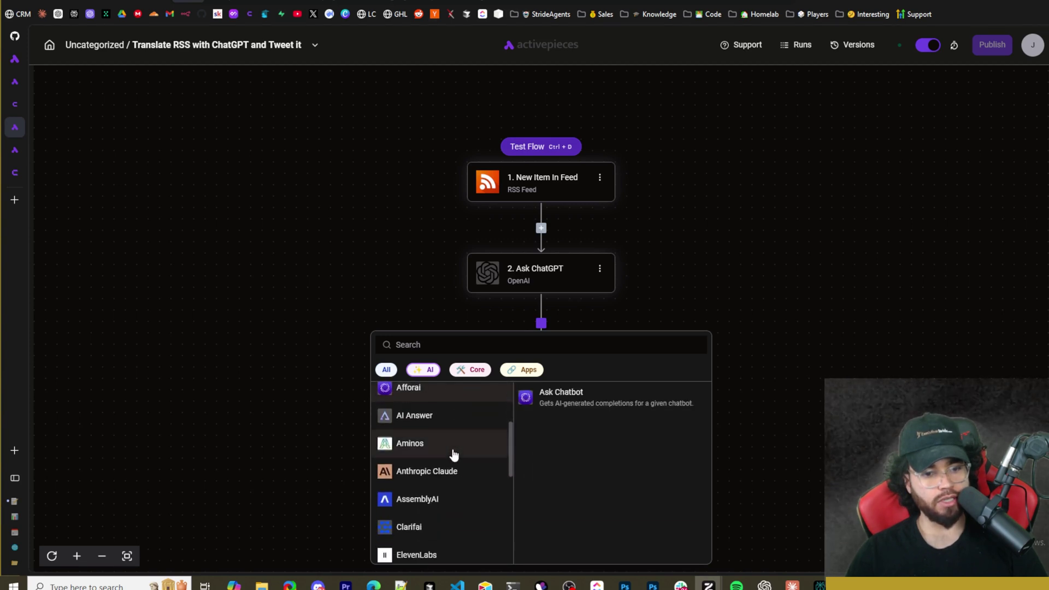
{"action": "scroll", "coordinate": [437, 476], "scroll_direction": "down", "scroll_amount": 1}
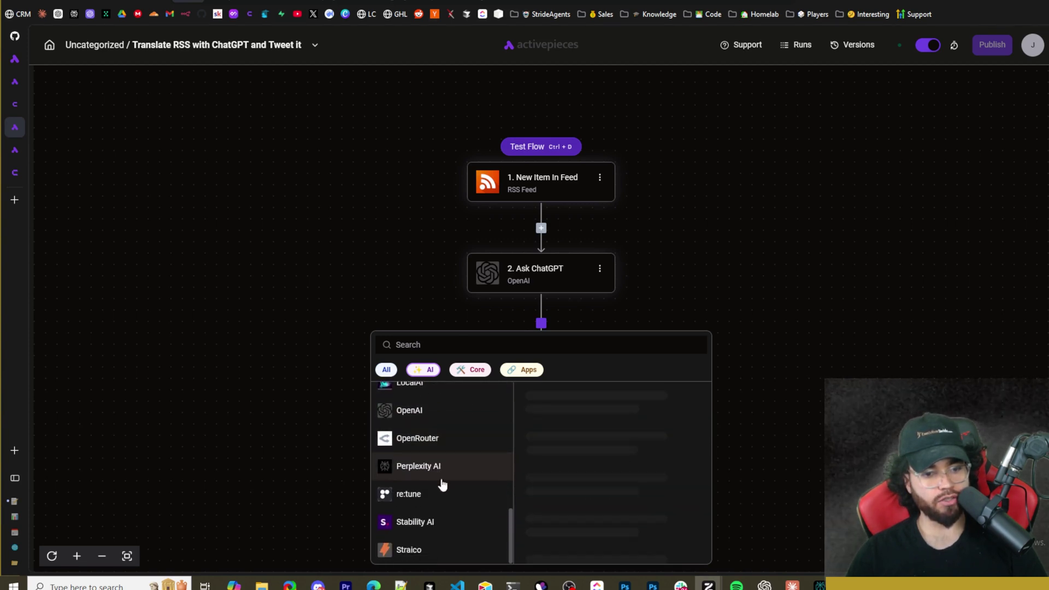
{"action": "scroll", "coordinate": [462, 498], "scroll_direction": "up", "scroll_amount": 5}
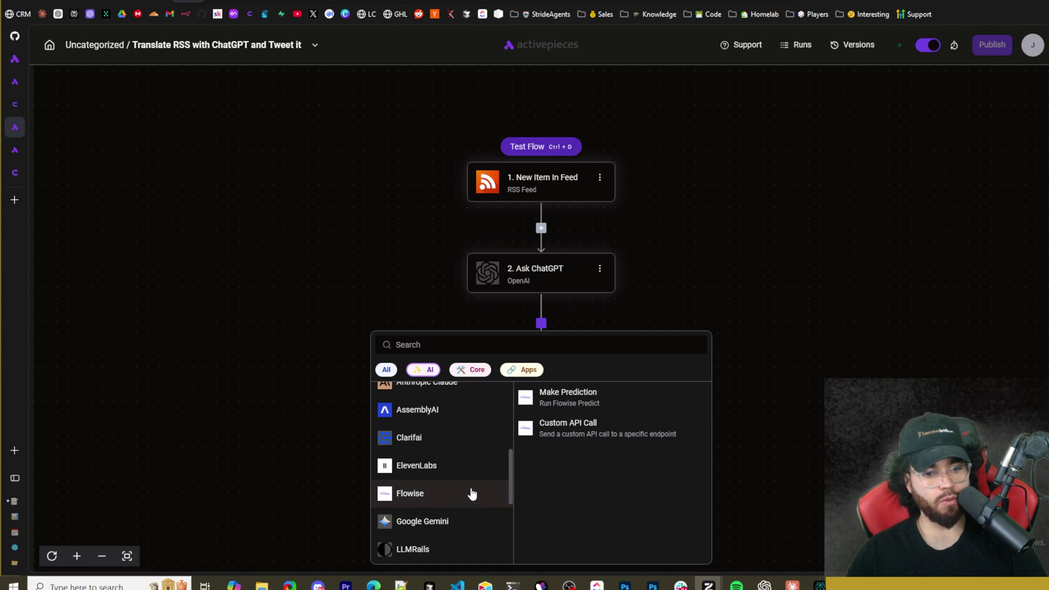
{"action": "scroll", "coordinate": [481, 475], "scroll_direction": "up", "scroll_amount": 3}
Browse the Core utility pieces, then the app integration pieces.
{"action": "left_click", "coordinate": [468, 371]}
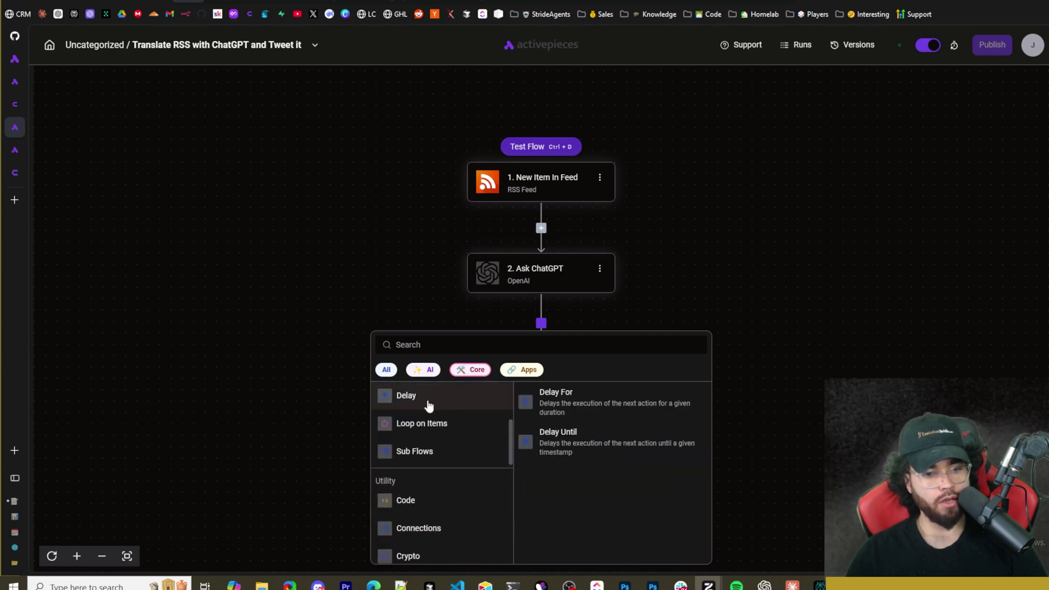
{"action": "scroll", "coordinate": [429, 462], "scroll_direction": "down", "scroll_amount": 2}
{"action": "mouse_move", "coordinate": [424, 440]}
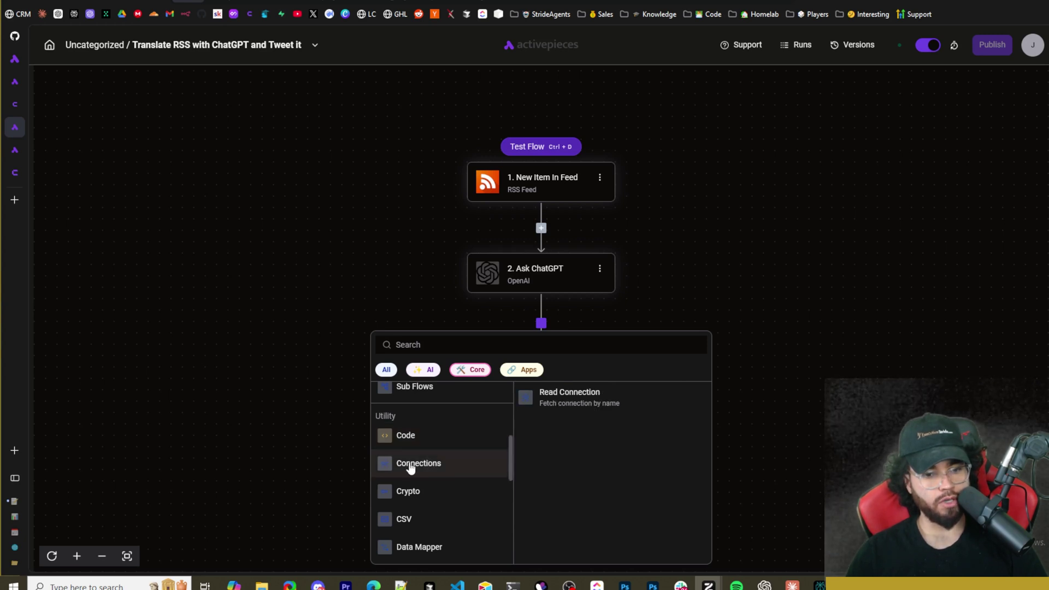
{"action": "scroll", "coordinate": [415, 464], "scroll_direction": "down", "scroll_amount": 2}
{"action": "scroll", "coordinate": [416, 463], "scroll_direction": "down", "scroll_amount": 5}
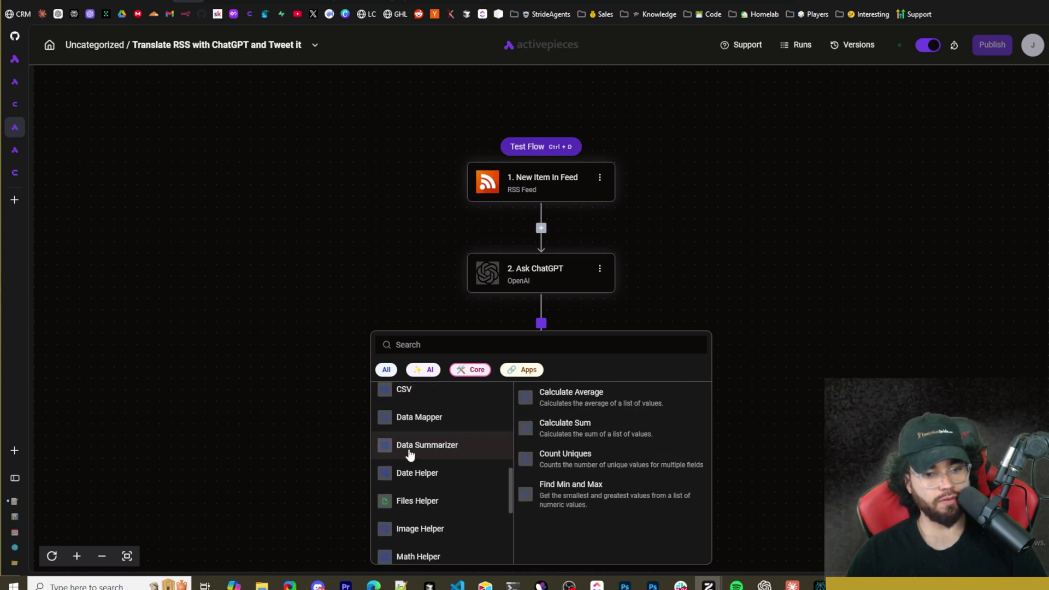
{"action": "scroll", "coordinate": [410, 453], "scroll_direction": "down", "scroll_amount": 1}
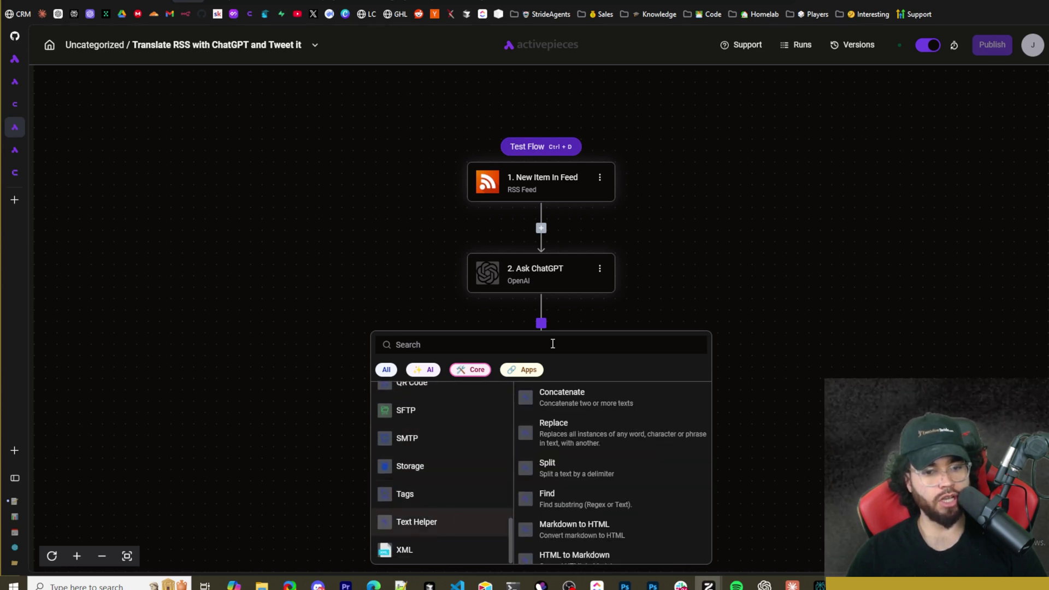
{"action": "left_click", "coordinate": [519, 370]}
{"action": "scroll", "coordinate": [454, 440], "scroll_direction": "up", "scroll_amount": 5}
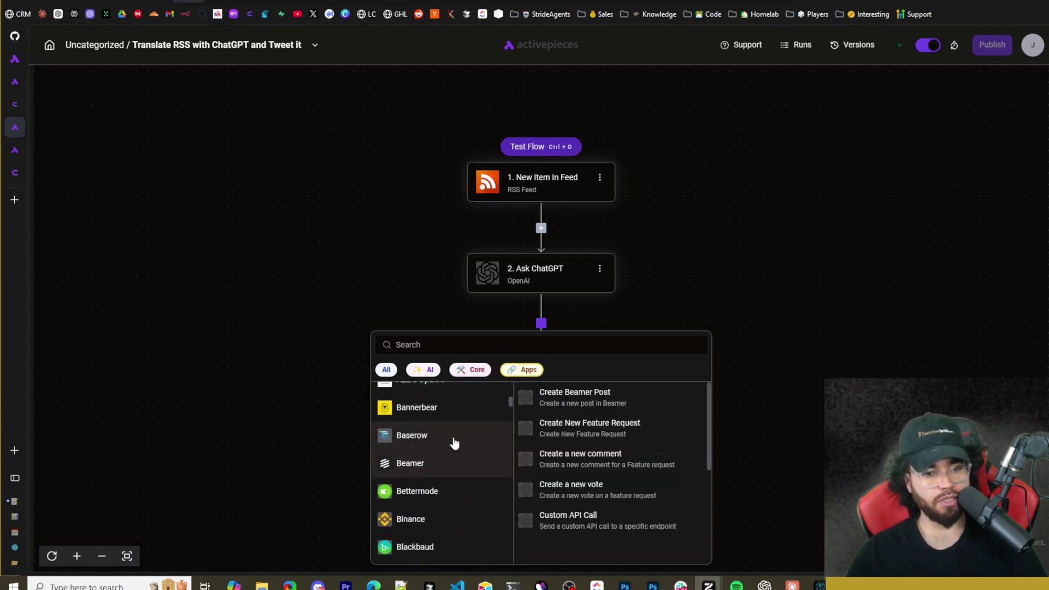
{"action": "scroll", "coordinate": [453, 442], "scroll_direction": "down", "scroll_amount": 20}
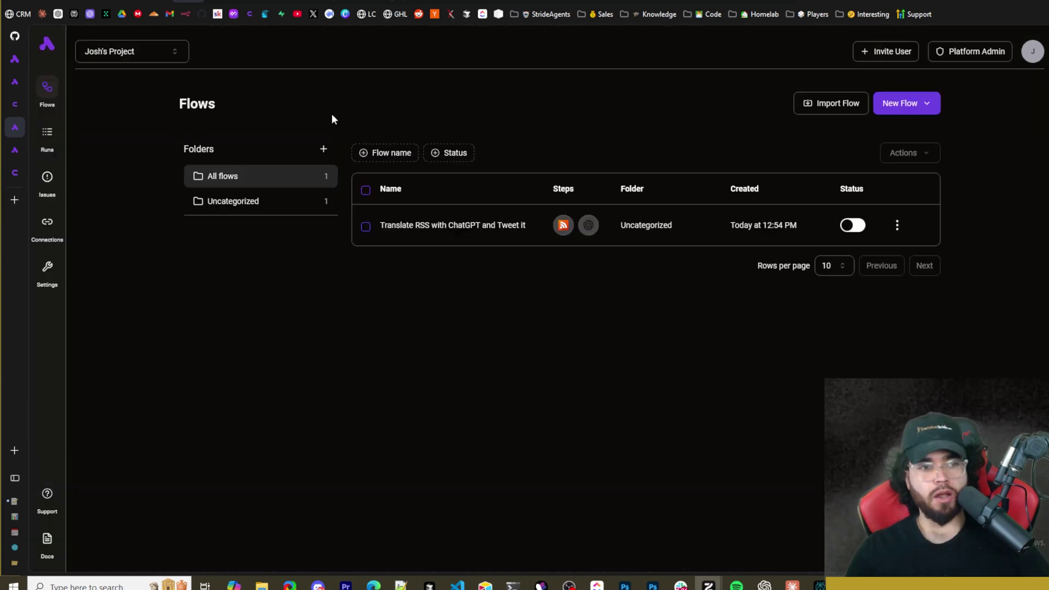